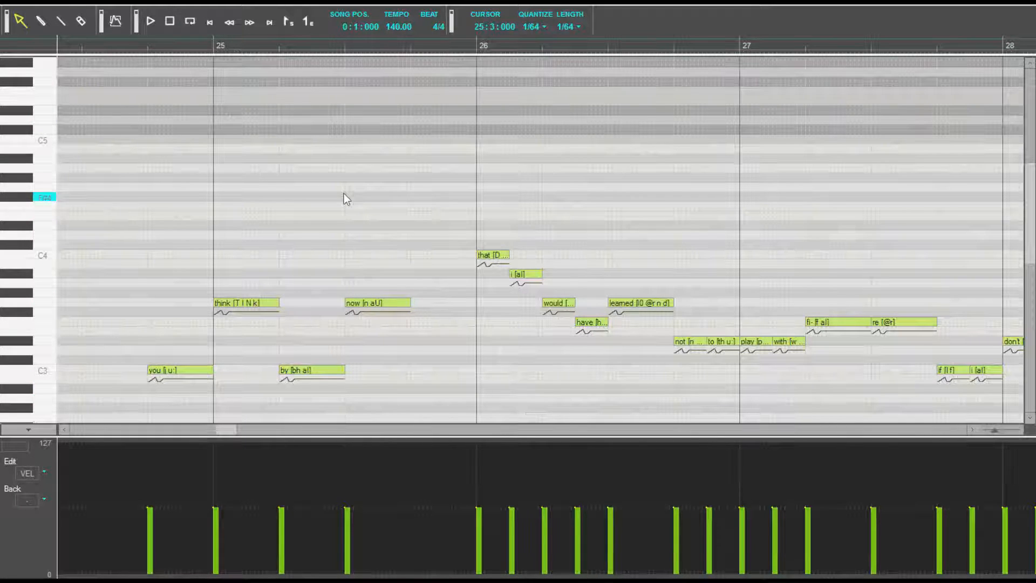
# Step: Show phonemes ahead of lyrics on the notes and view the phonemes of the "you" note before bar 25
pyautogui.press('alt')
pyautogui.doubleClick(170, 372)
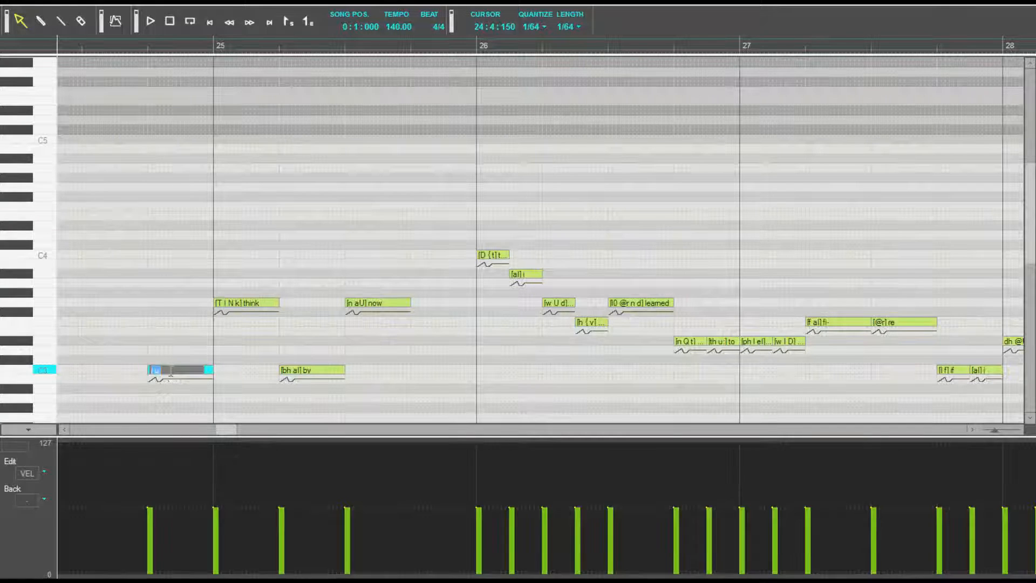
pyautogui.click(198, 324)
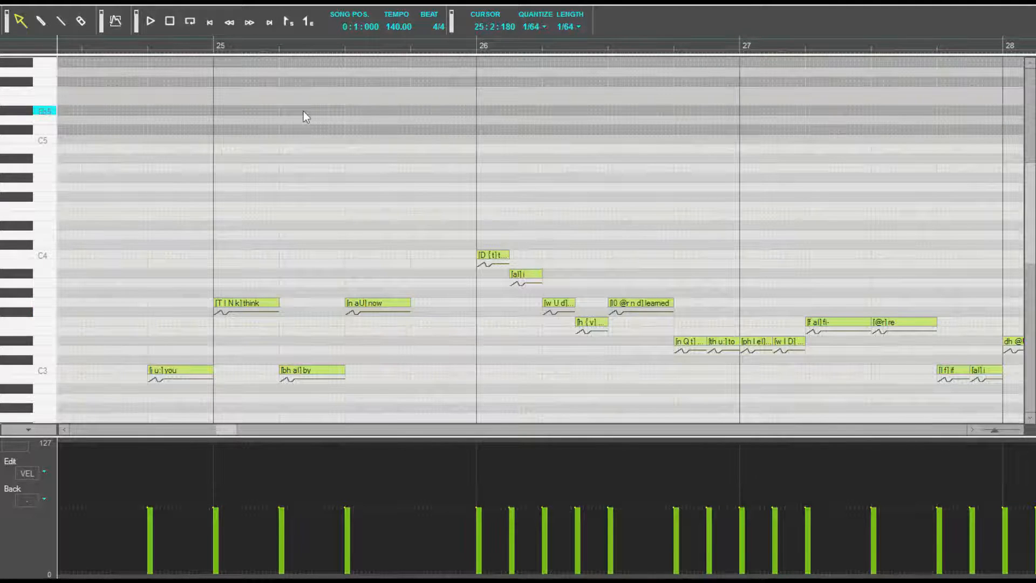
# Step: Activate the Pencil tool and set the song position just before the "you" note ahead of bar 25
pyautogui.scroll(-5, 303, 113)
pyautogui.scroll(2, 302, 115)
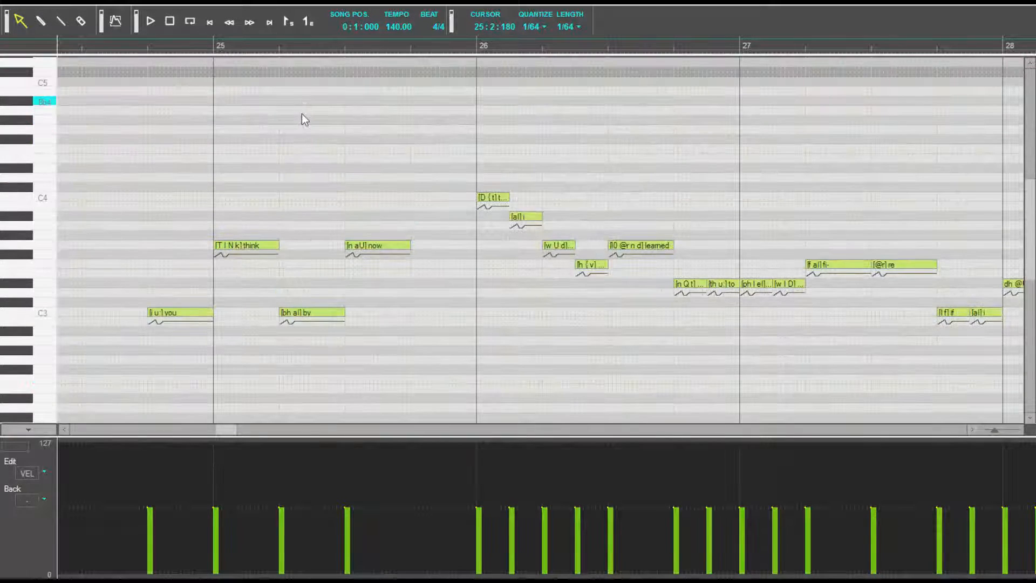
pyautogui.scroll(-1, 303, 115)
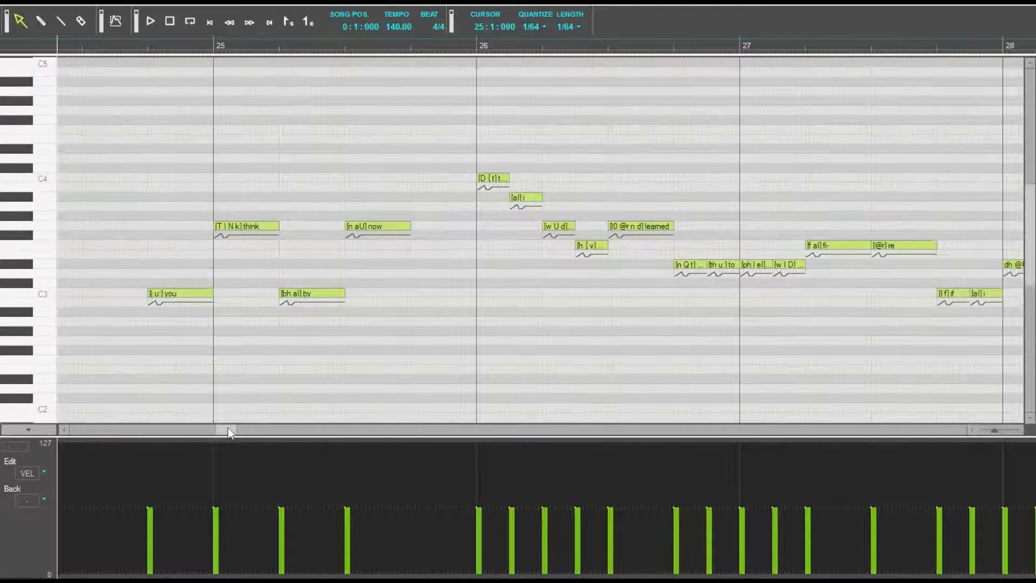
pyautogui.moveTo(228, 429)
pyautogui.mouseDown()
pyautogui.moveTo(322, 436)
pyautogui.moveTo(228, 442)
pyautogui.mouseUp()
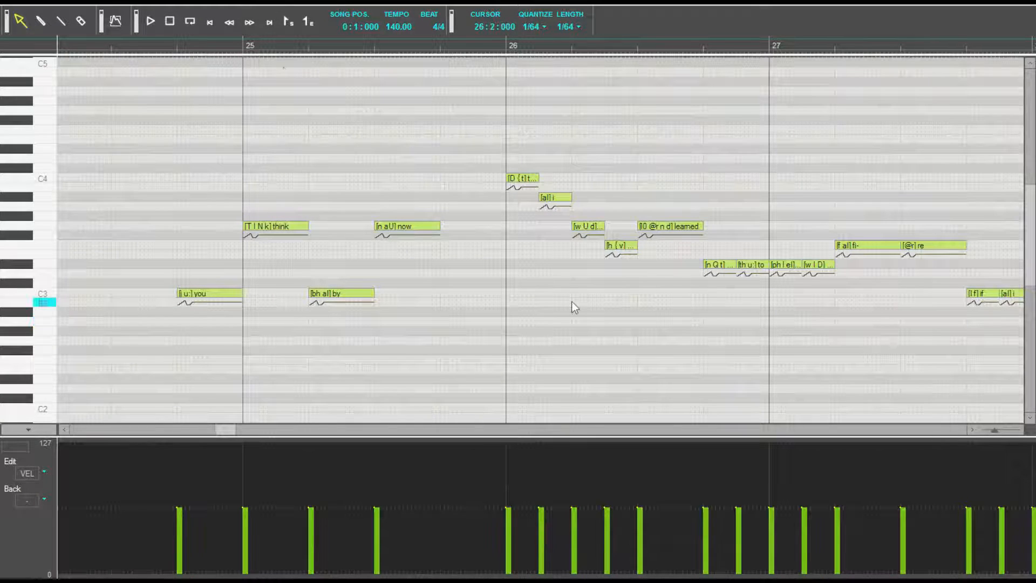
pyautogui.click(41, 21)
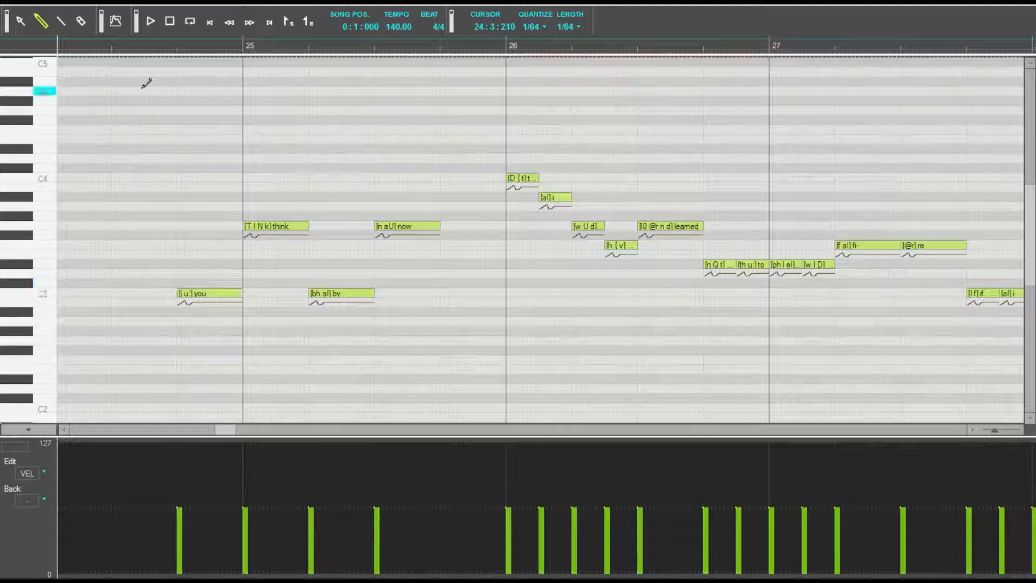
pyautogui.click(156, 40)
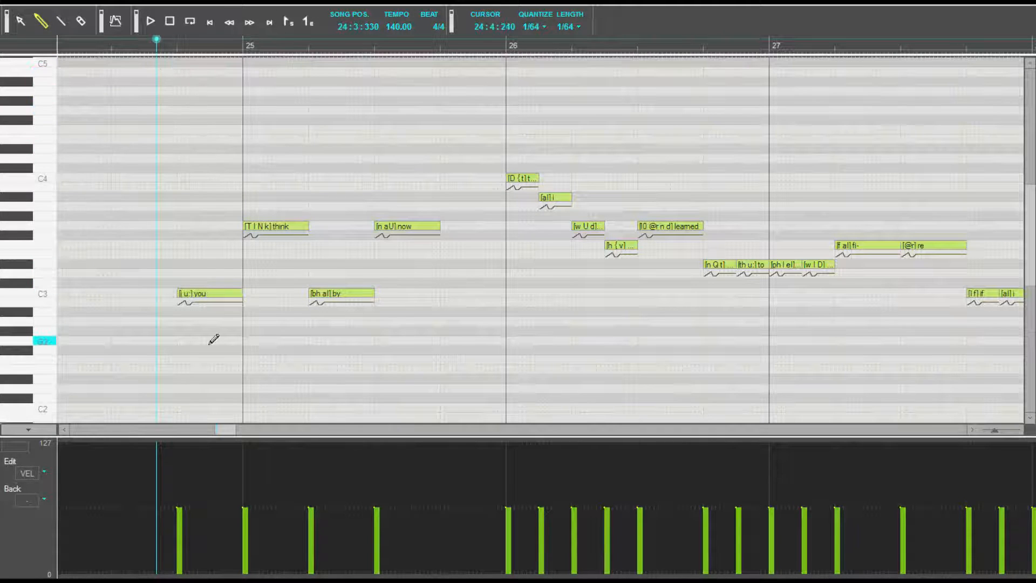
# Step: Show lyrics ahead of phonemes on the notes and try clearing the lyric of the "you" note before bar 25
pyautogui.hotkey('alt', 'Down')
pyautogui.doubleClick(221, 293)
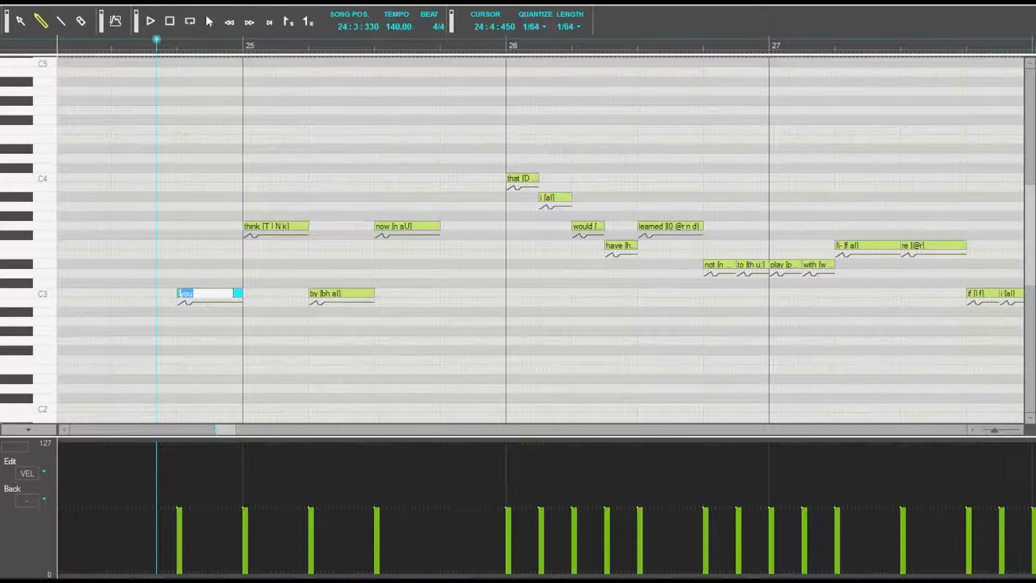
pyautogui.press('BackSpace')
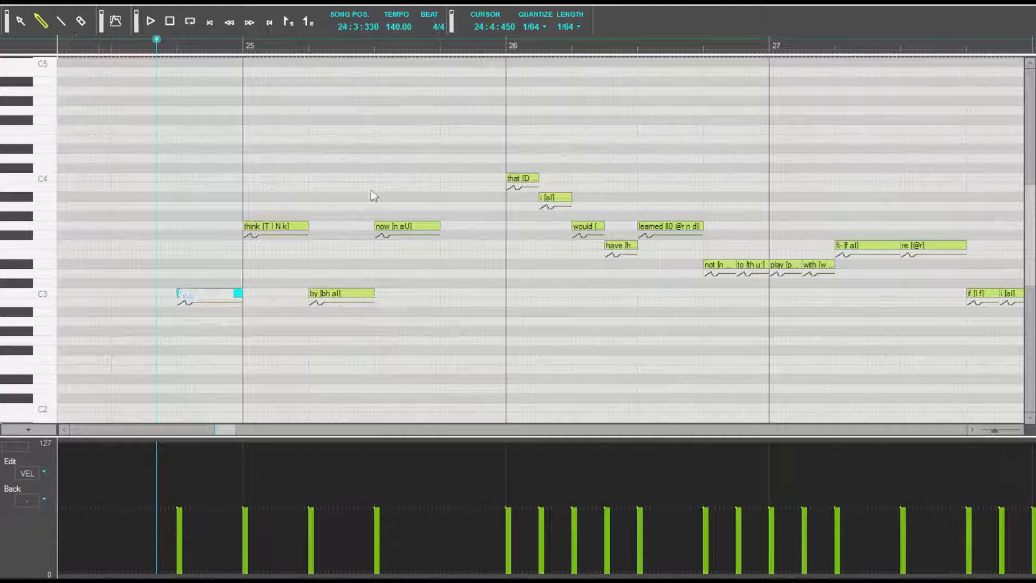
pyautogui.press('Return')
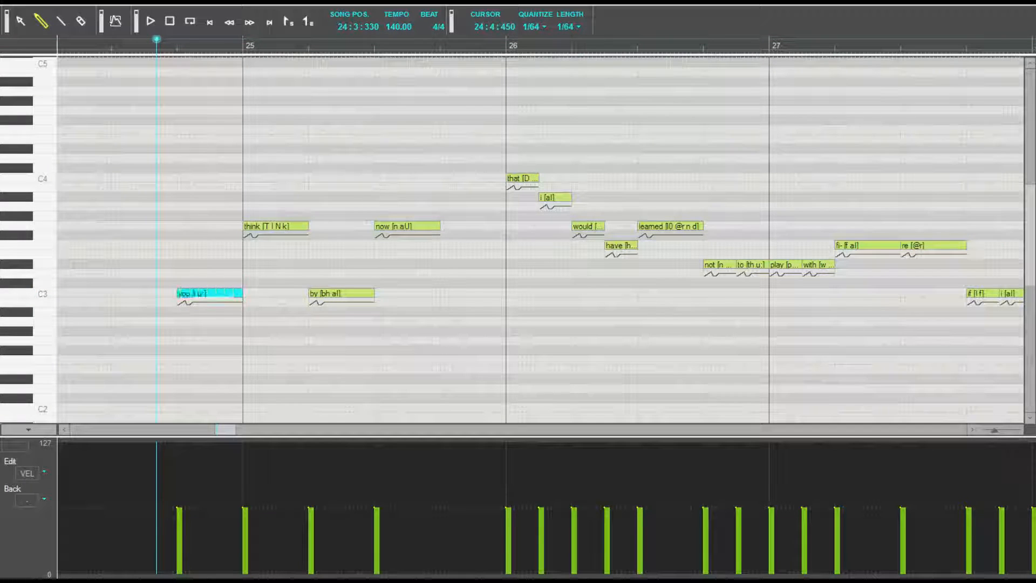
pyautogui.doubleClick(229, 291)
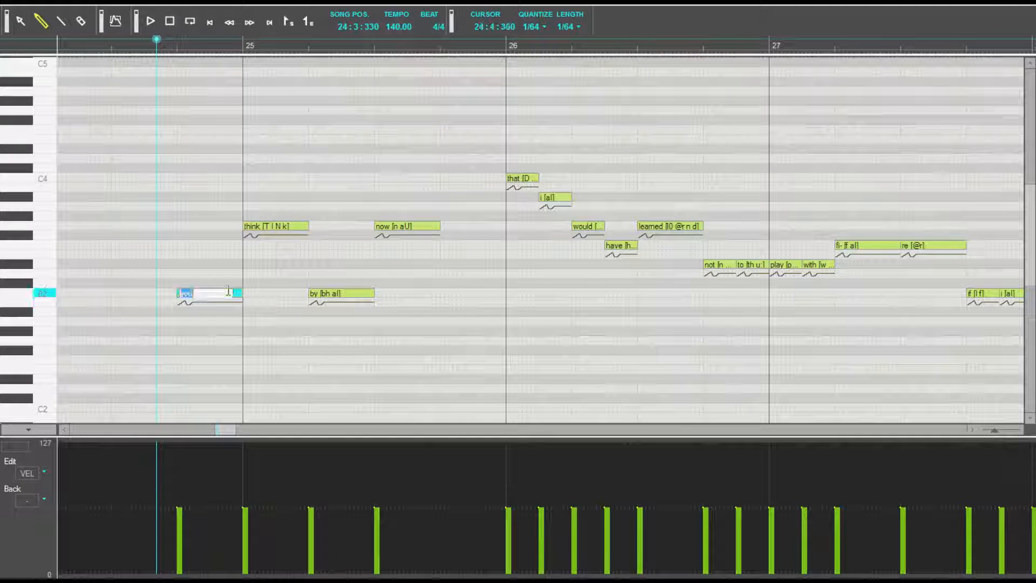
pyautogui.press('Return')
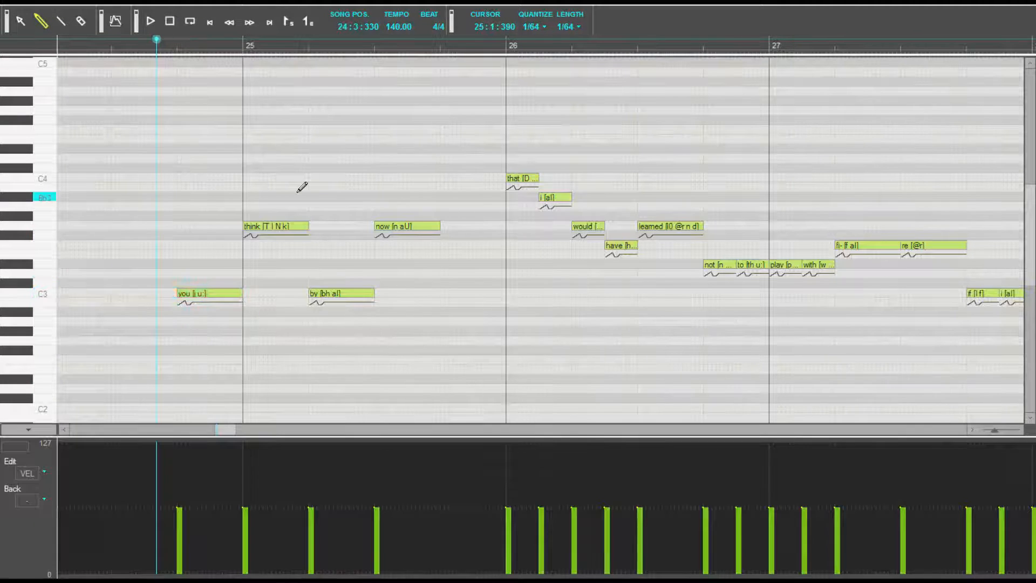
# Step: Play the vocal phrase repeatedly from just before the "you" note to hear its pronunciation
pyautogui.click(144, 43)
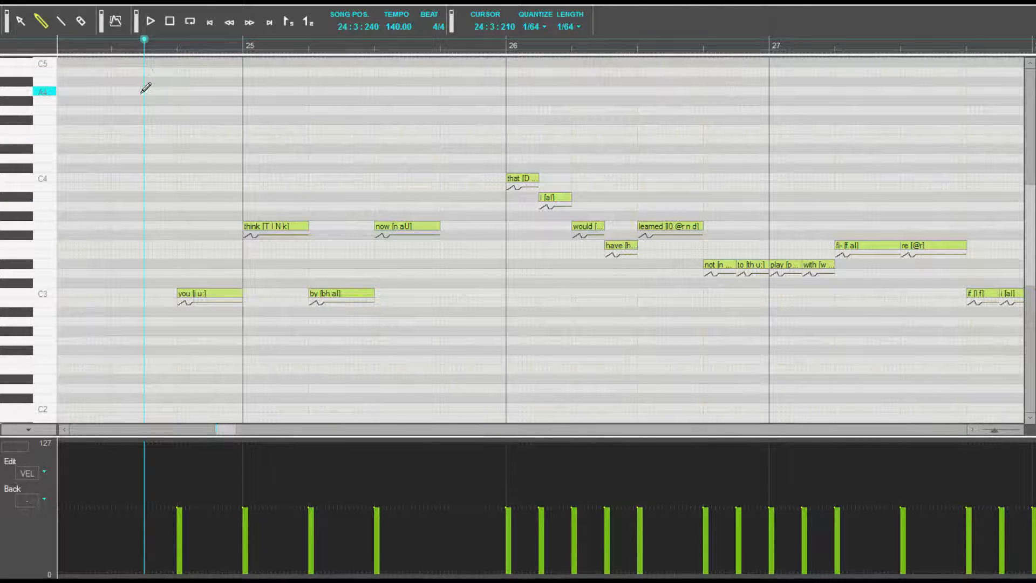
pyautogui.press('space')
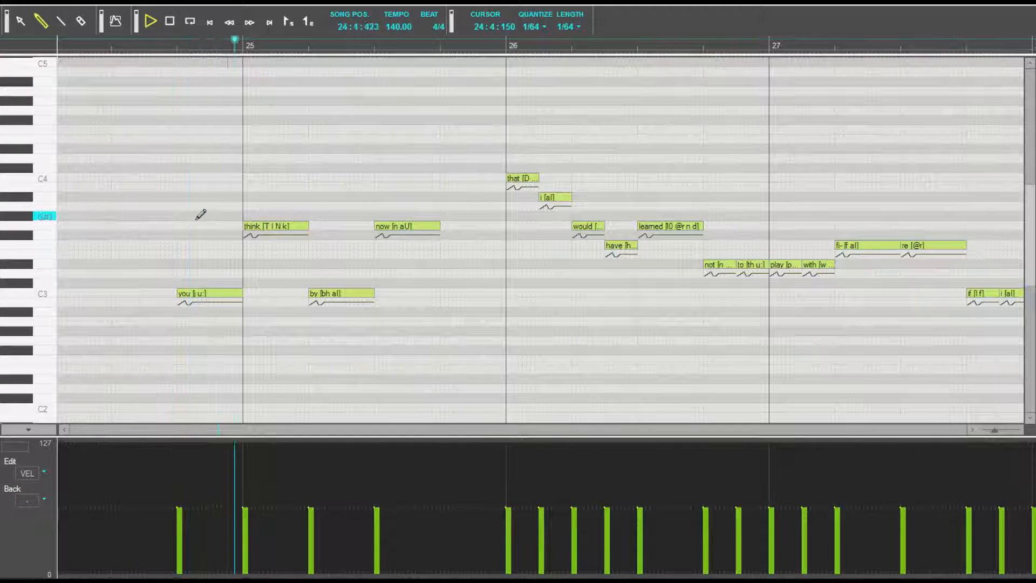
pyautogui.press('space')
pyautogui.click(165, 50)
pyautogui.press('space')
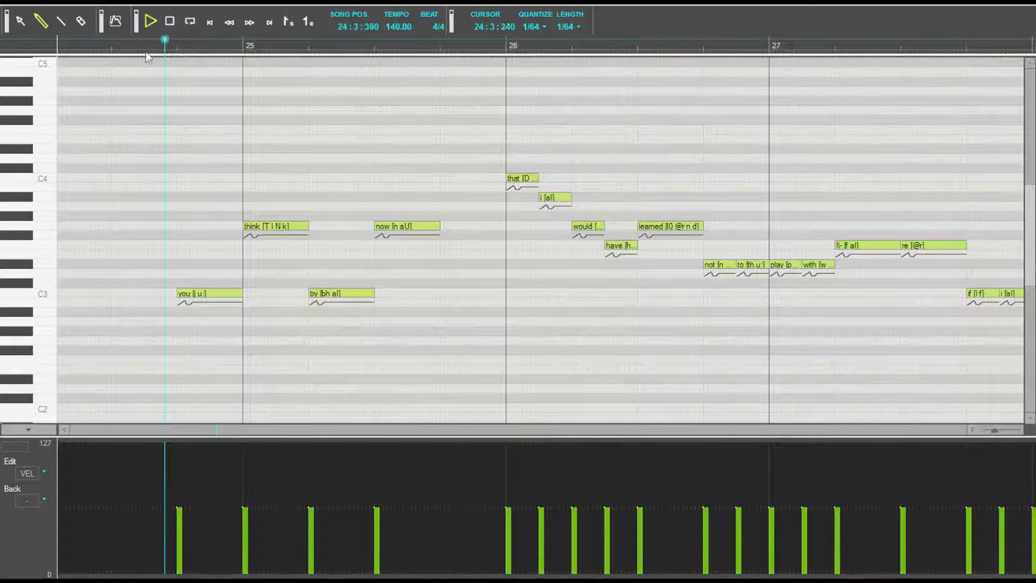
pyautogui.press('space')
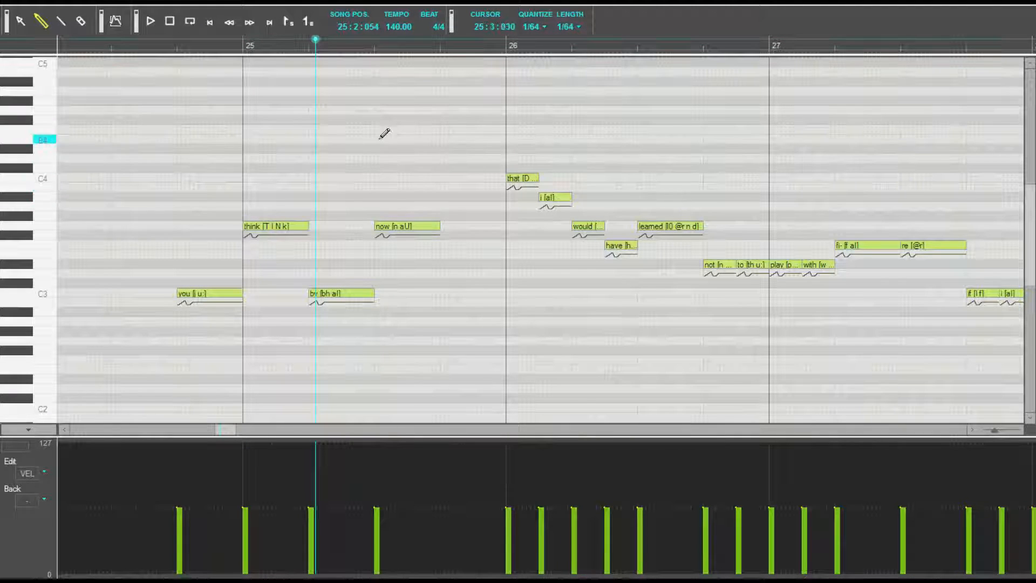
pyautogui.click(165, 51)
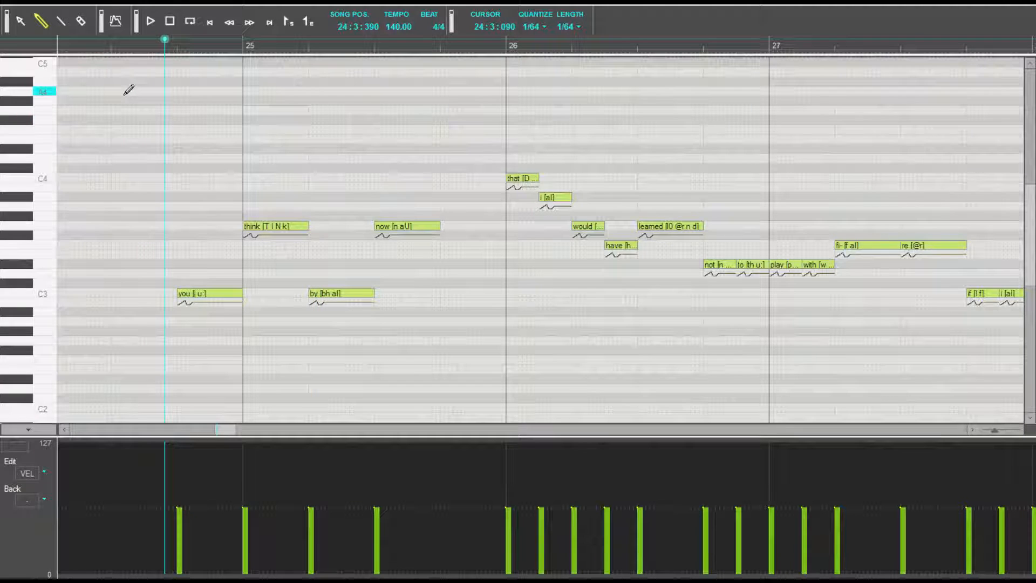
pyautogui.press('space')
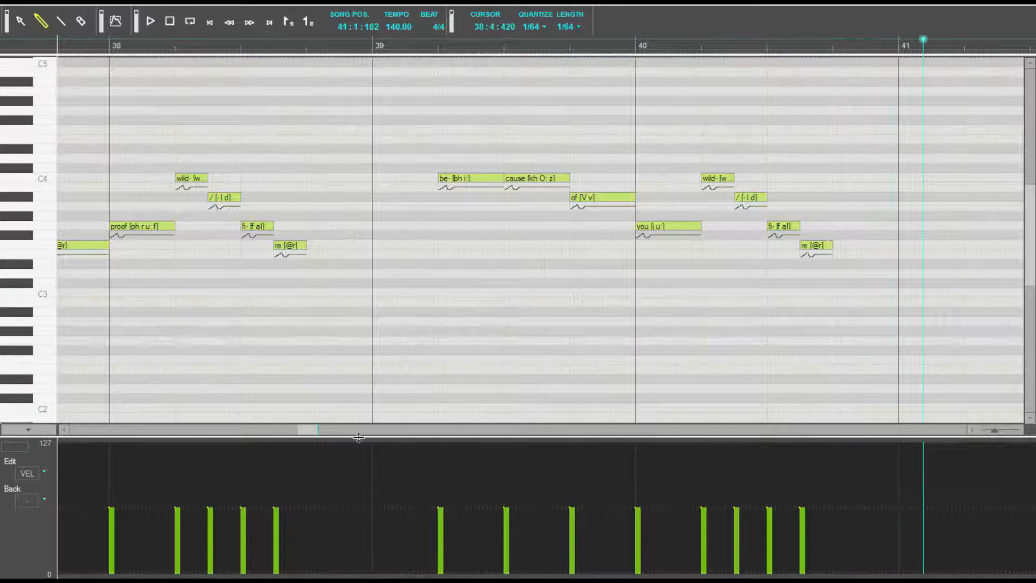
# Step: Replace the "you" note before bar 25 with two very short B2 notes and a longer C3 note with the lyric "Ooh"
pyautogui.moveTo(319, 429); pyautogui.dragTo(235, 439)
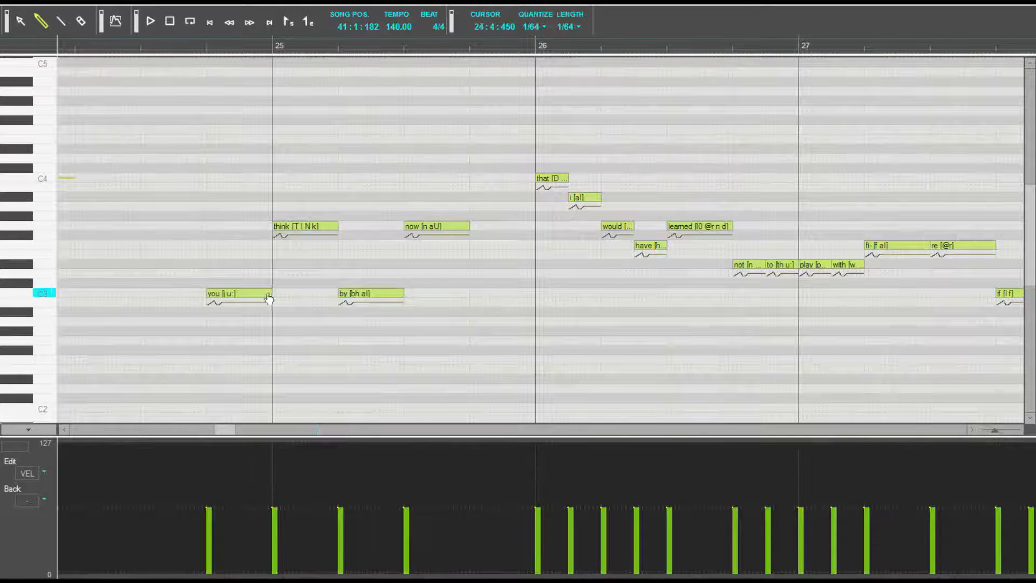
pyautogui.moveTo(271, 292)
pyautogui.mouseDown()
pyautogui.moveTo(210, 293)
pyautogui.moveTo(212, 302)
pyautogui.moveTo(221, 292)
pyautogui.moveTo(267, 294)
pyautogui.moveTo(271, 282)
pyautogui.mouseUp()
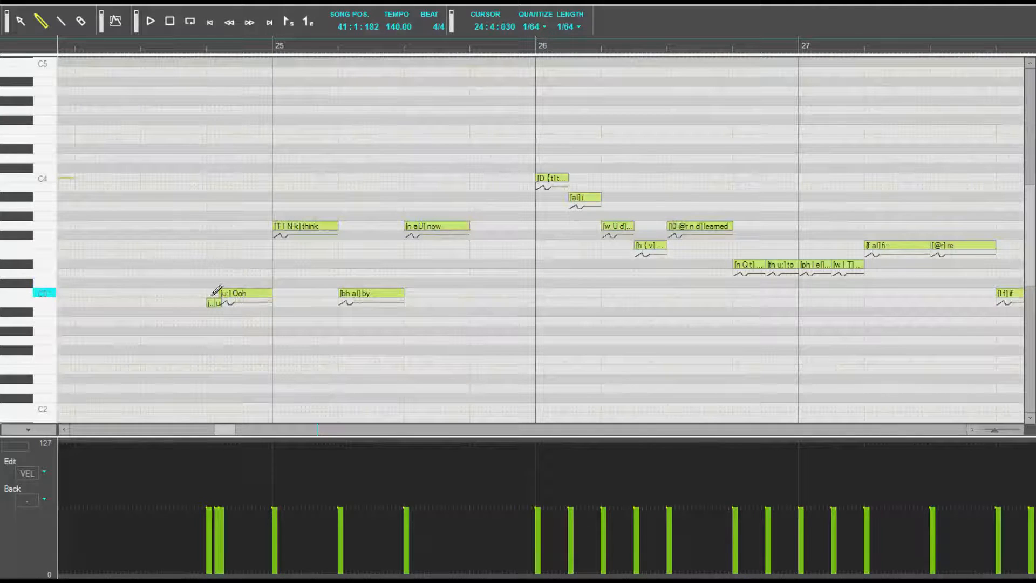
pyautogui.moveTo(219, 302); pyautogui.dragTo(271, 291)
pyautogui.moveTo(271, 291); pyautogui.dragTo(273, 291)
# Step: Play back the split "you" notes from song position 24:3:240
pyautogui.click(174, 47)
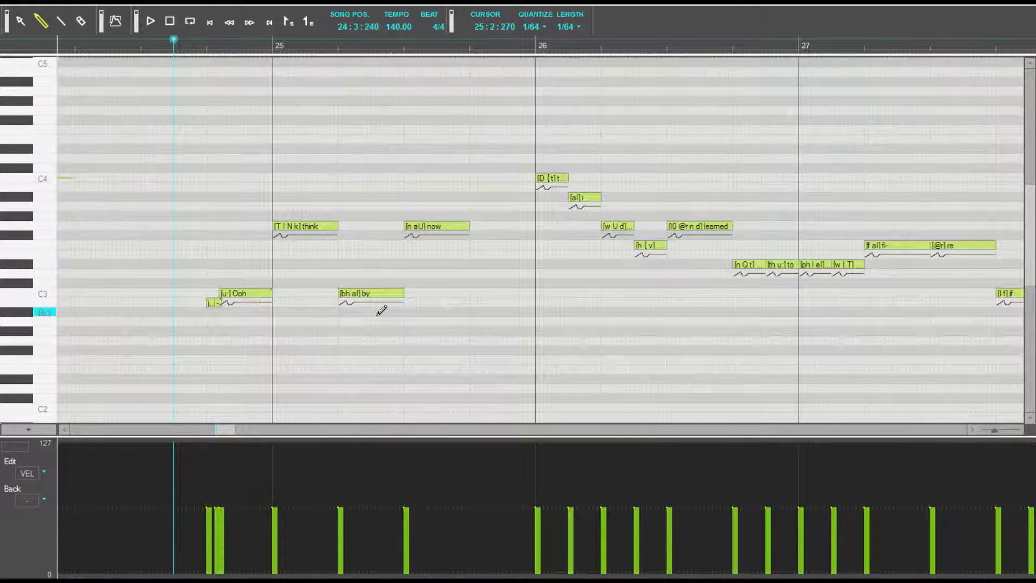
pyautogui.press('space')
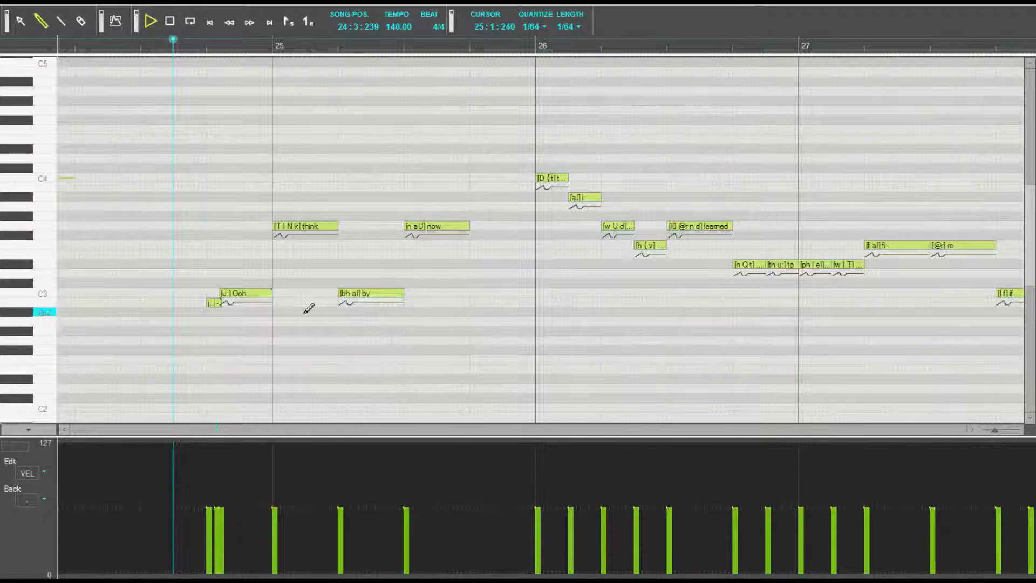
pyautogui.press('space')
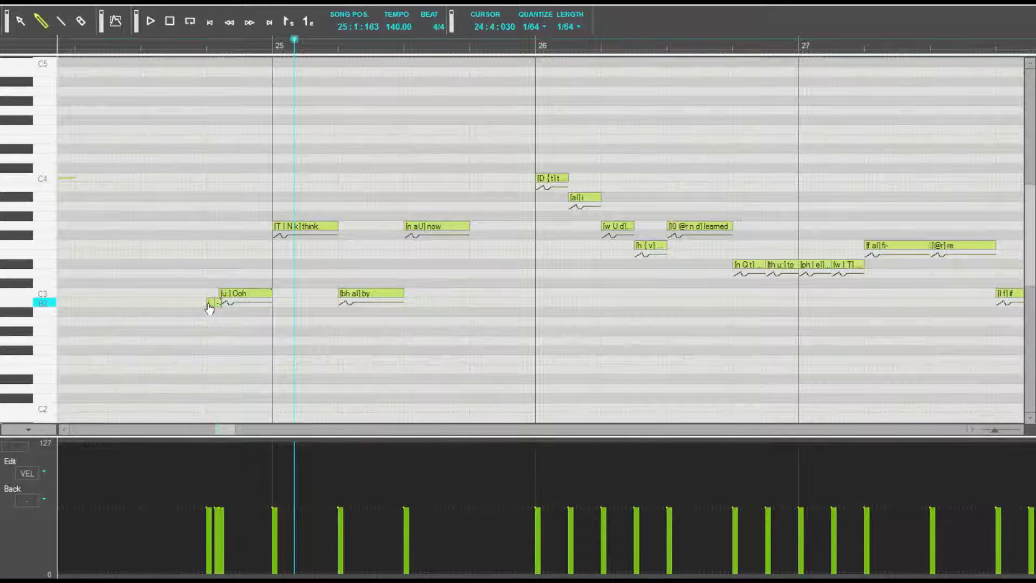
# Step: Lower the short notes before "Ooh" from B2 to Bb2 and play back the phrase from 24:3:150
pyautogui.moveTo(212, 308); pyautogui.dragTo(215, 310)
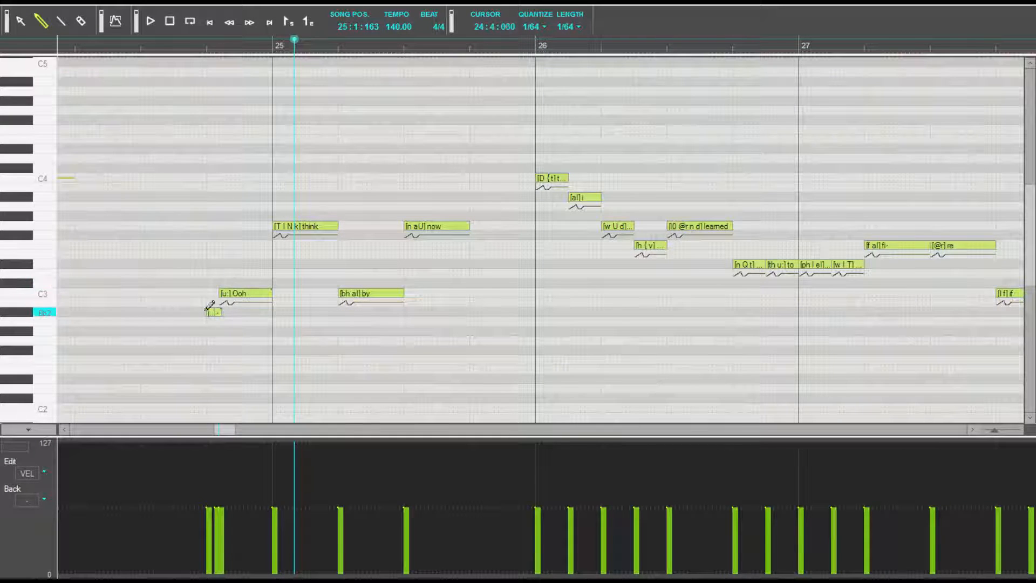
pyautogui.click(161, 46)
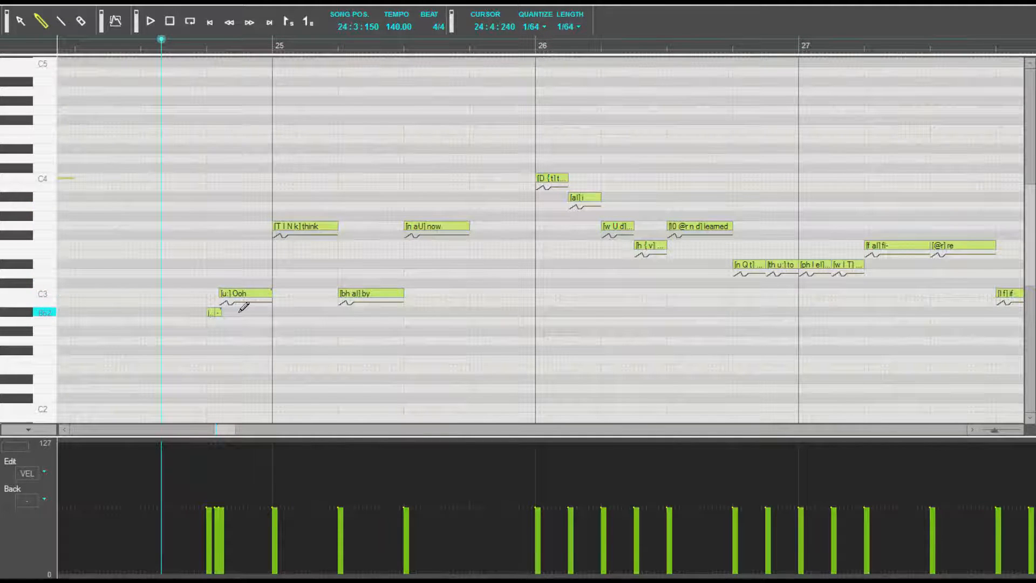
pyautogui.press('space')
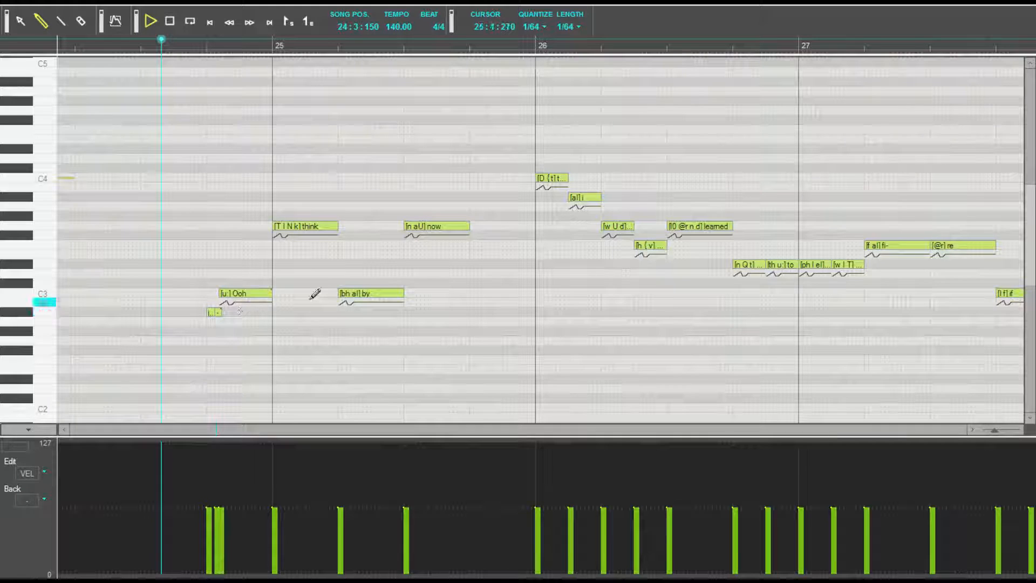
pyautogui.press('space')
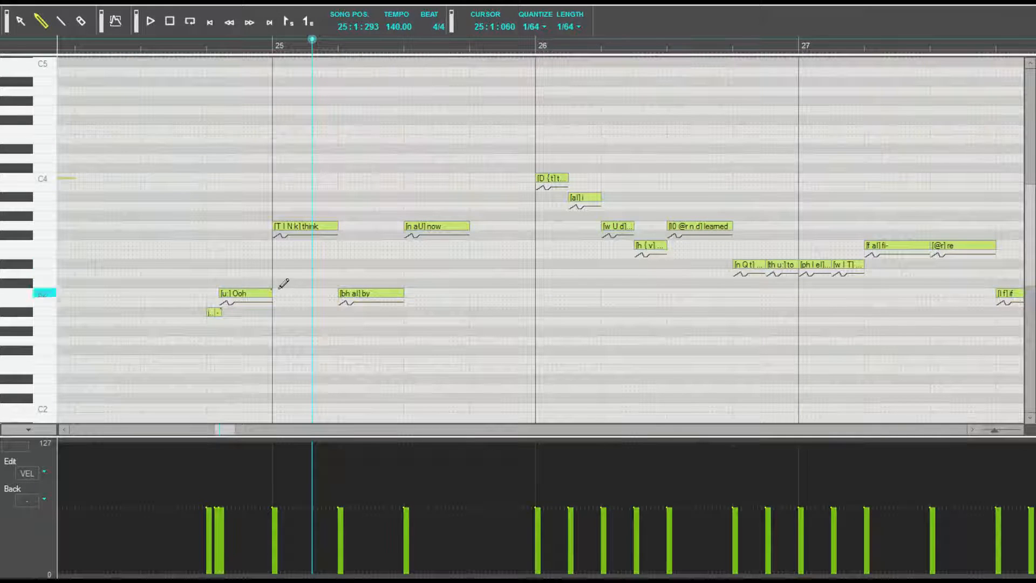
# Step: Add a very short D3 note just ahead of the split "you" notes and set its phoneme to "i:"
pyautogui.click(186, 46)
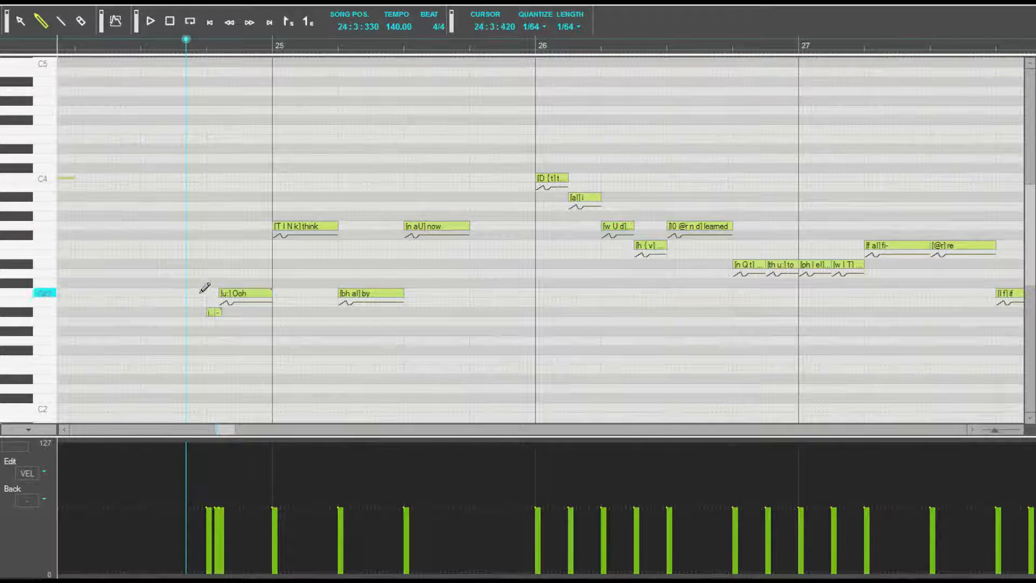
pyautogui.click(205, 274)
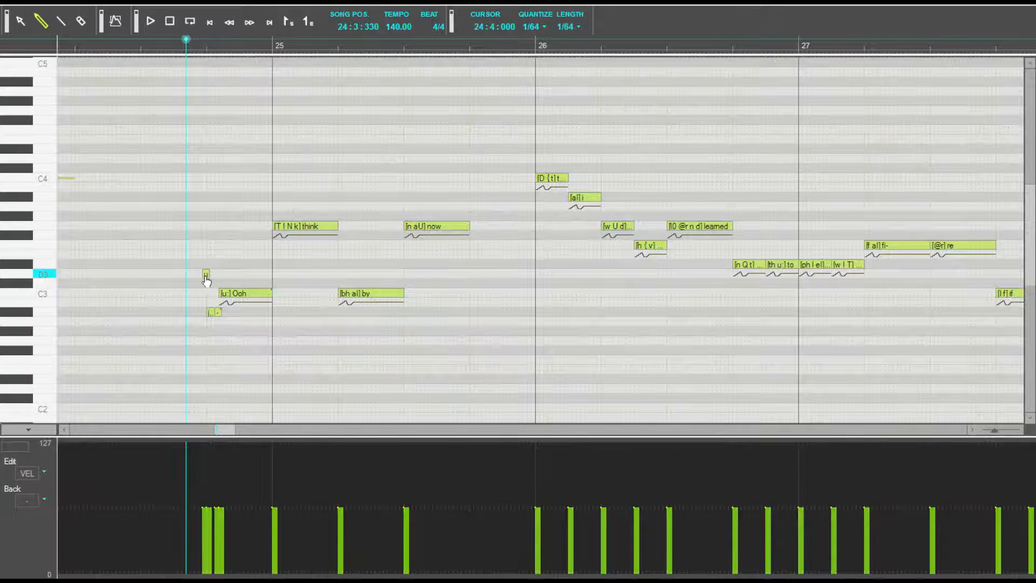
pyautogui.doubleClick(203, 273)
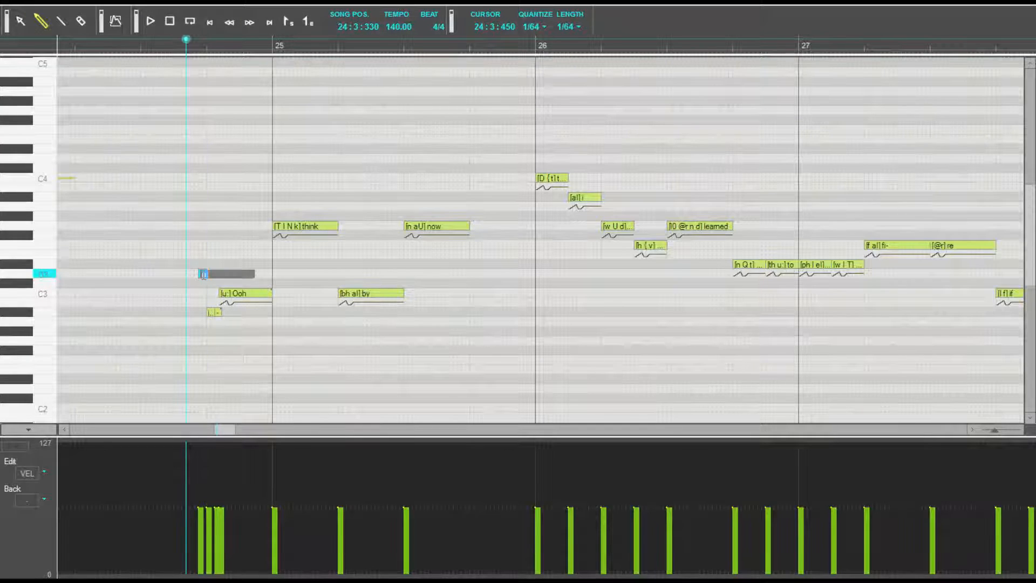
pyautogui.write('i')
pyautogui.press('Return')
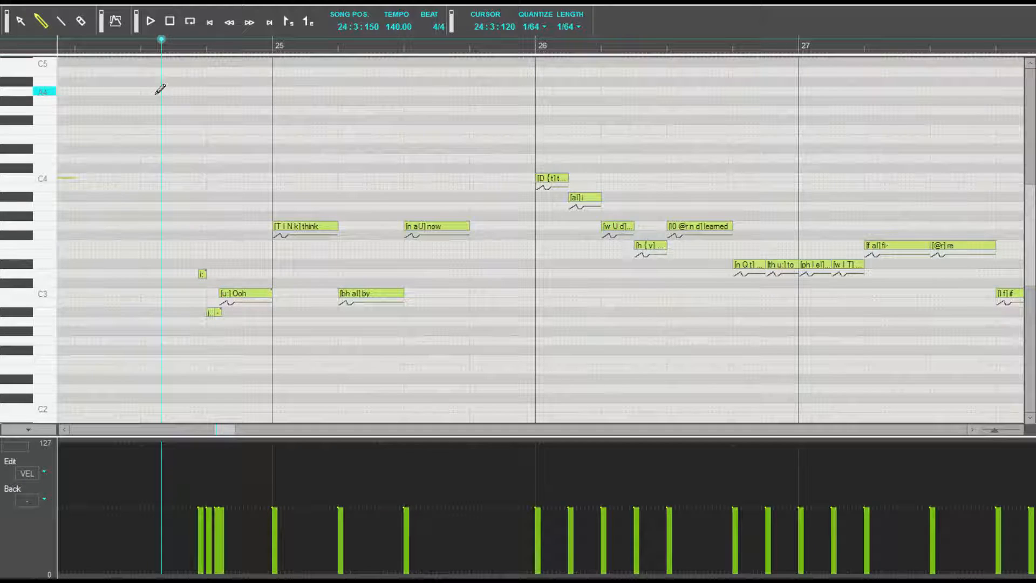
# Step: Play the phrase with the added D3 note and review the phonemes of the short notes before "Ooh"
pyautogui.press('space')
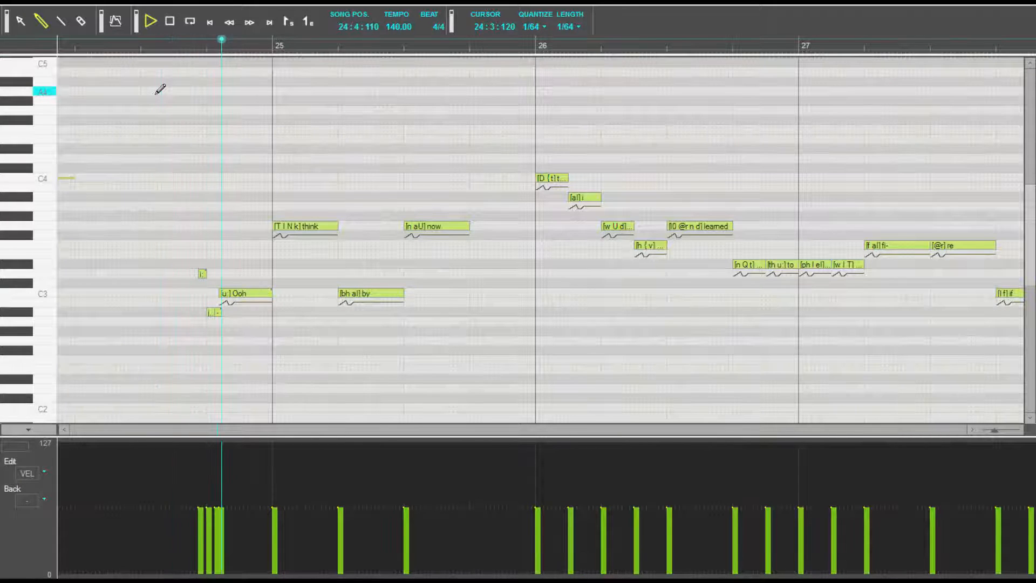
pyautogui.doubleClick(201, 274)
pyautogui.click(211, 313)
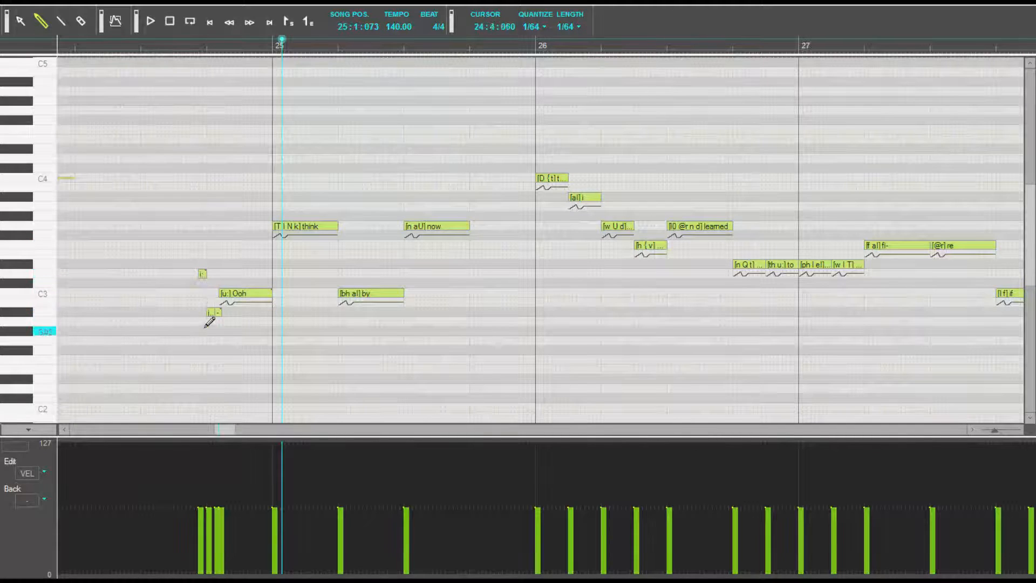
pyautogui.doubleClick(211, 313)
pyautogui.write('-')
pyautogui.press('Return')
pyautogui.doubleClick(201, 274)
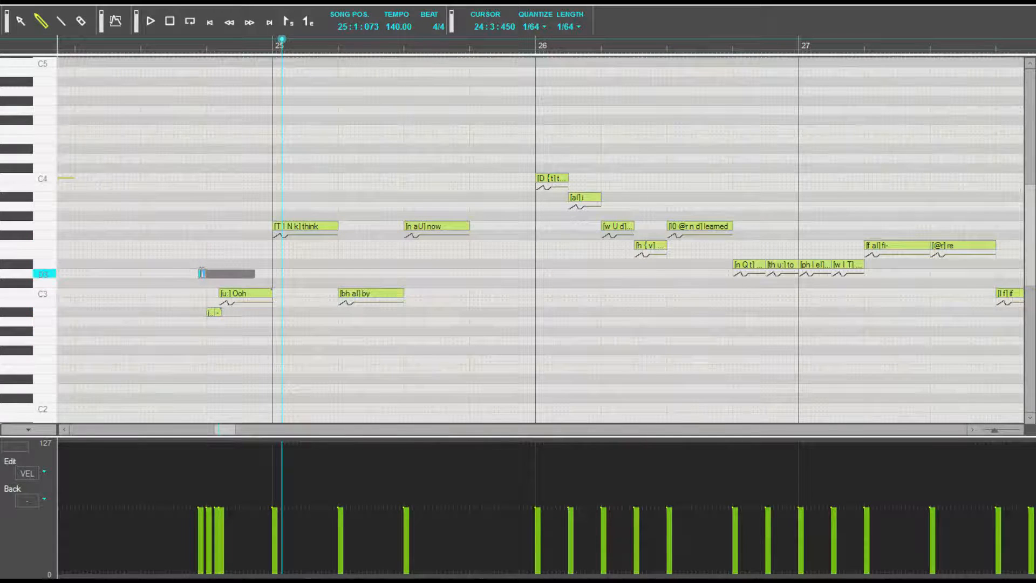
pyautogui.press('Escape')
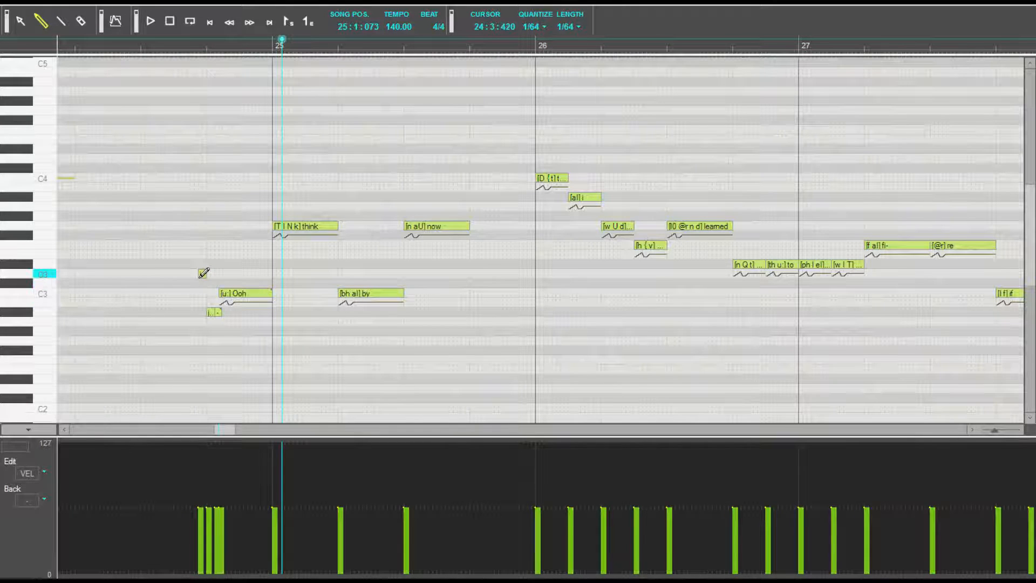
# Step: Check the phoneme of the short Bb2 notes just before the first "Ooh" note
pyautogui.doubleClick(211, 312)
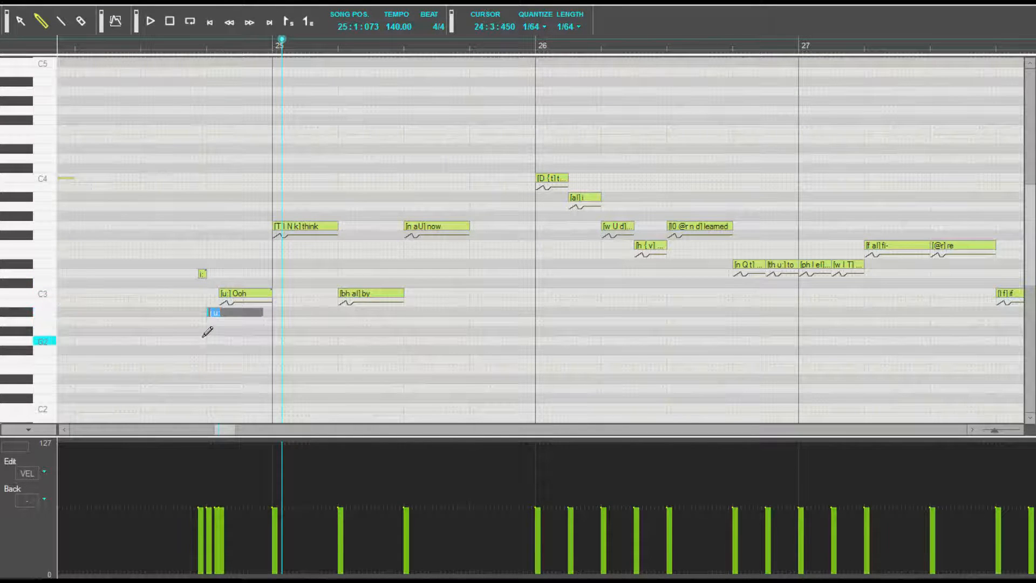
pyautogui.press('Return')
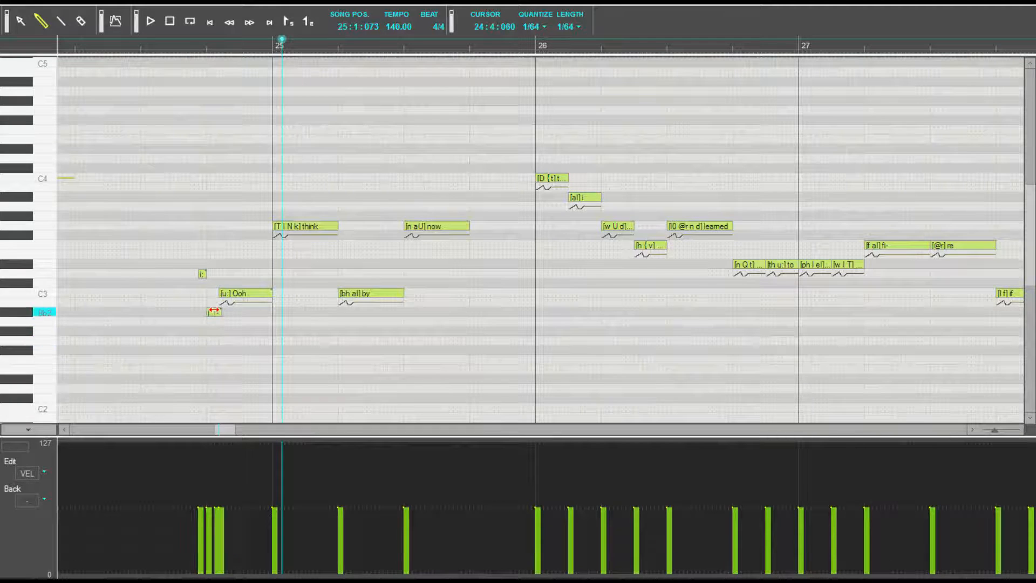
pyautogui.click(243, 295)
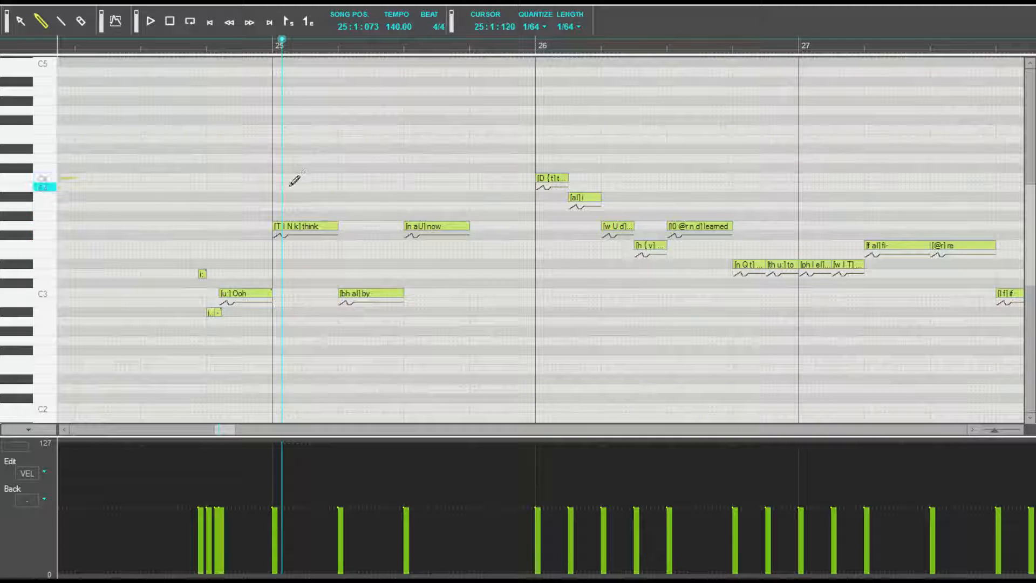
# Step: Split "think" by shortening its note and lowering it to F3, then adding a very short F3 note and a longer G3 note
pyautogui.moveTo(335, 227); pyautogui.dragTo(279, 248)
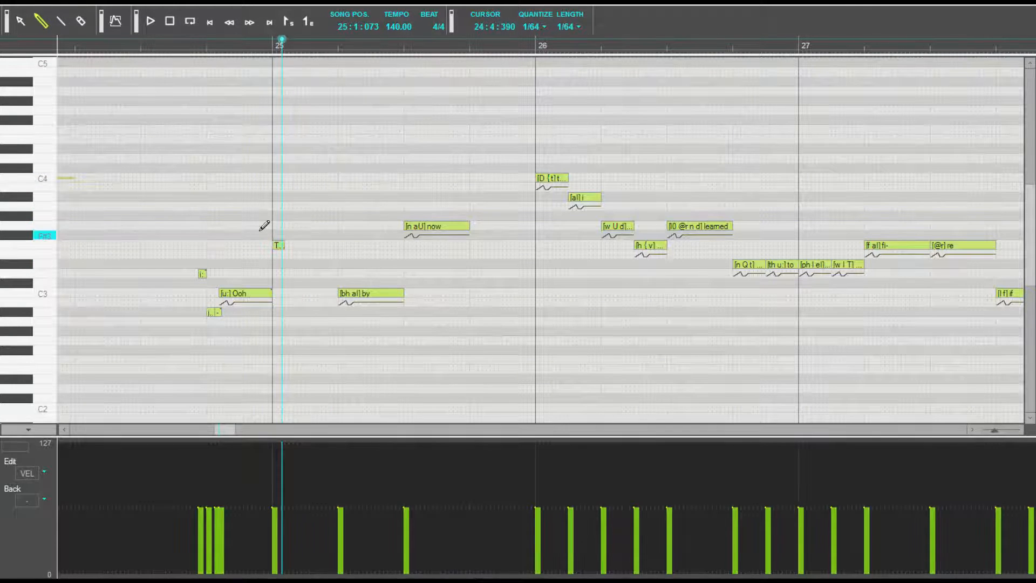
pyautogui.click(286, 245)
pyautogui.moveTo(289, 226); pyautogui.dragTo(342, 222)
# Step: Set the split "think" phonemes to "T" on the first F3 note, "-" on the second, and "I" on the G3 note
pyautogui.doubleClick(280, 245)
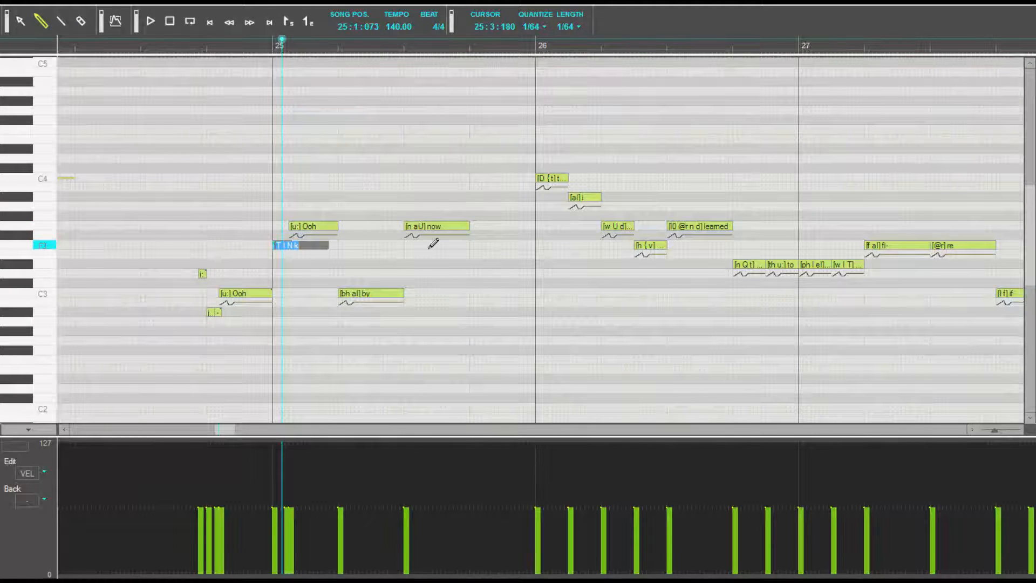
pyautogui.write('T')
pyautogui.press('Tab')
pyautogui.write('I')
pyautogui.press('Return')
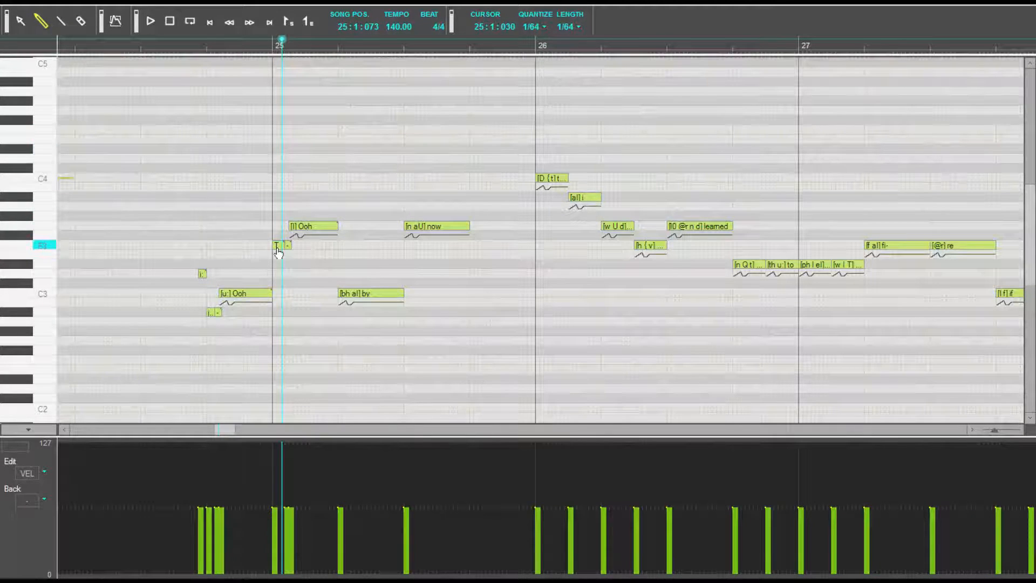
pyautogui.moveTo(291, 245); pyautogui.dragTo(329, 245)
pyautogui.press('Return')
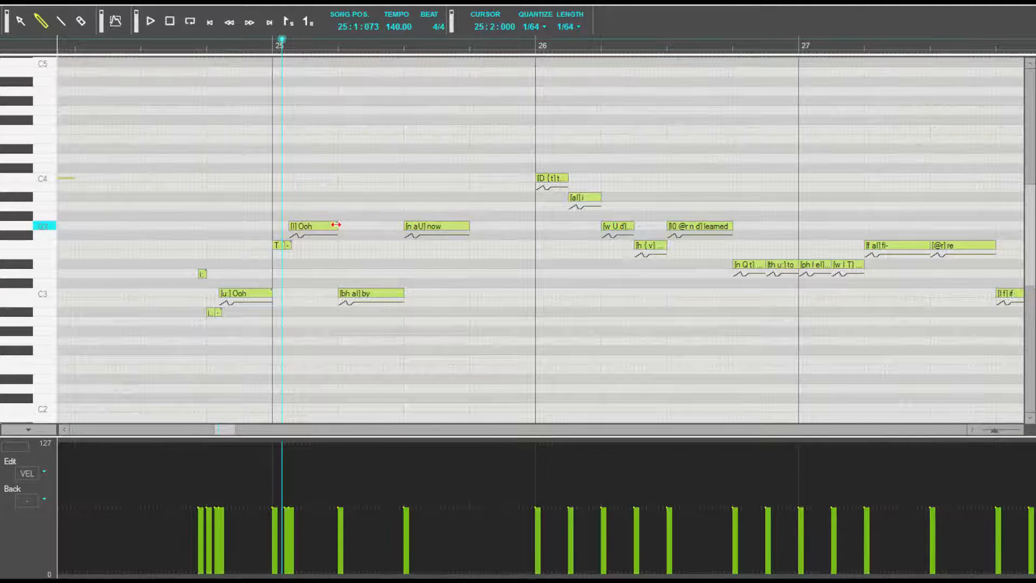
# Step: Shorten the G3 "I" note and fill the space up to "by" with a very short G3 note and a slightly longer one
pyautogui.moveTo(336, 225); pyautogui.dragTo(313, 225)
pyautogui.click(308, 264)
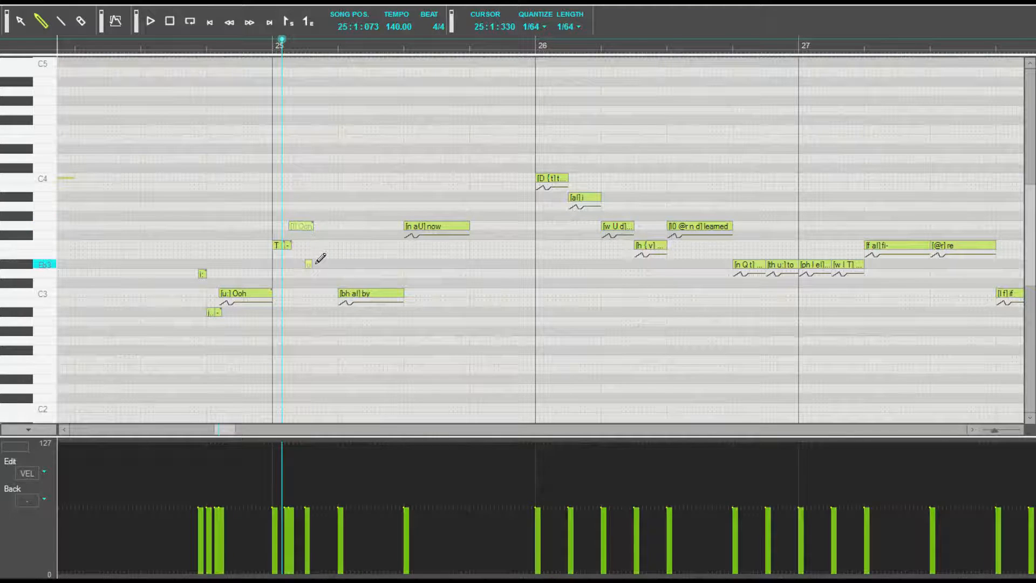
pyautogui.hotkey('ctrl', 'z')
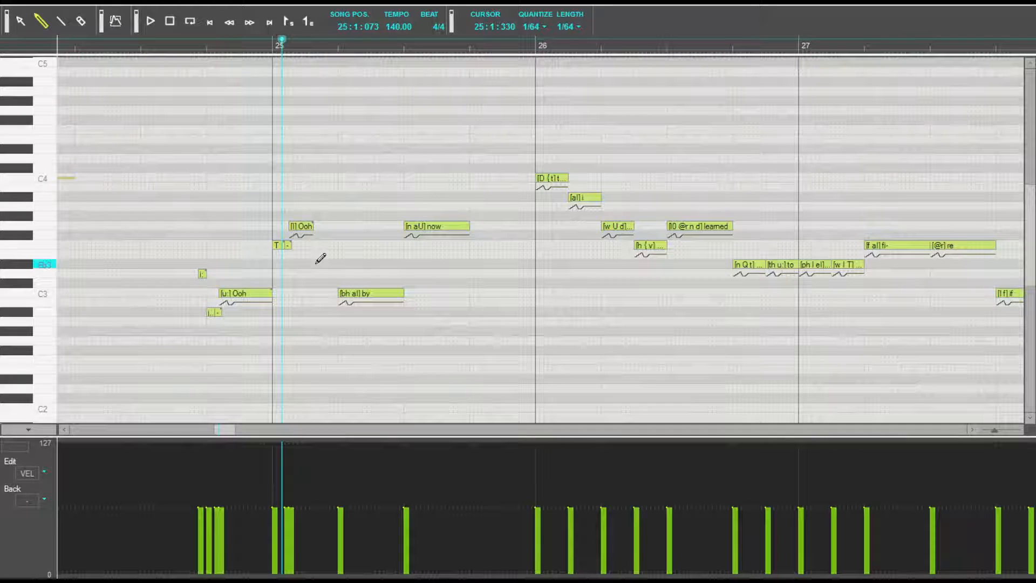
pyautogui.moveTo(315, 226)
pyautogui.mouseDown()
pyautogui.moveTo(339, 216)
pyautogui.moveTo(327, 230)
pyautogui.mouseUp()
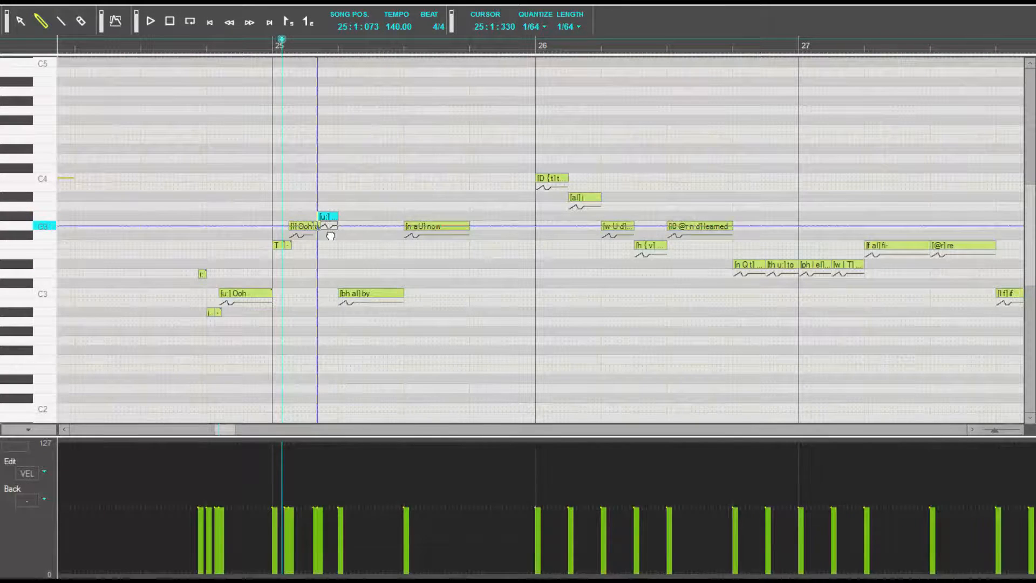
# Step: Set the phonemes of the two added G3 notes before "by" to "-" and "N k"
pyautogui.doubleClick(325, 226)
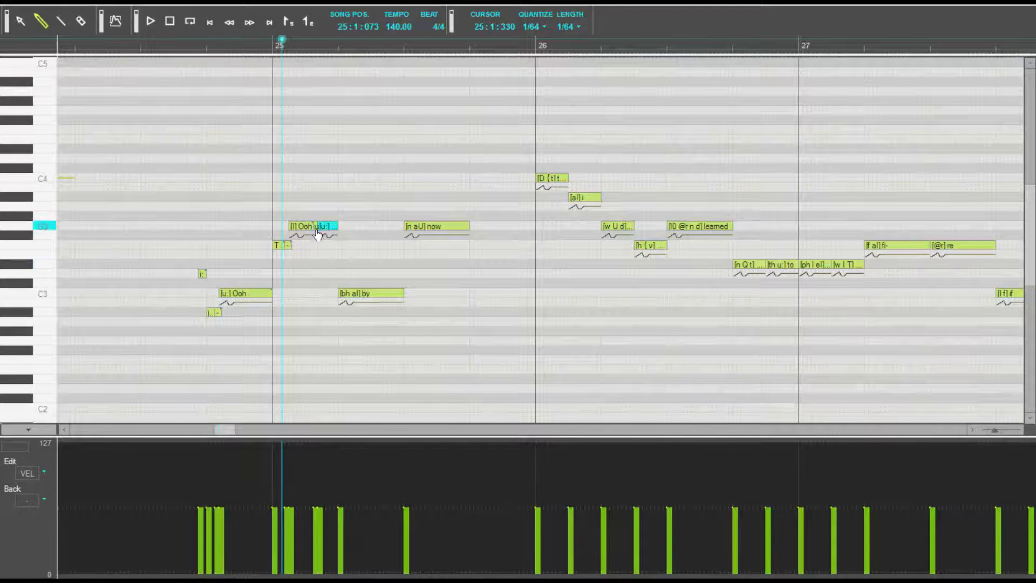
pyautogui.write('-')
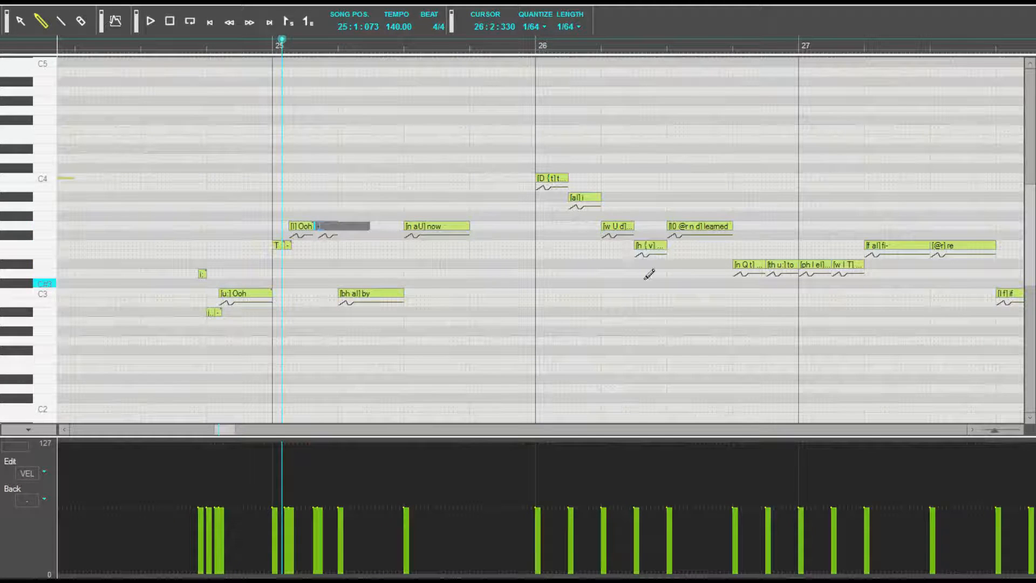
pyautogui.press('Tab')
pyautogui.press('Return')
# Step: Play back the phrase with the split "think" notes from song position 24:3:240
pyautogui.click(173, 38)
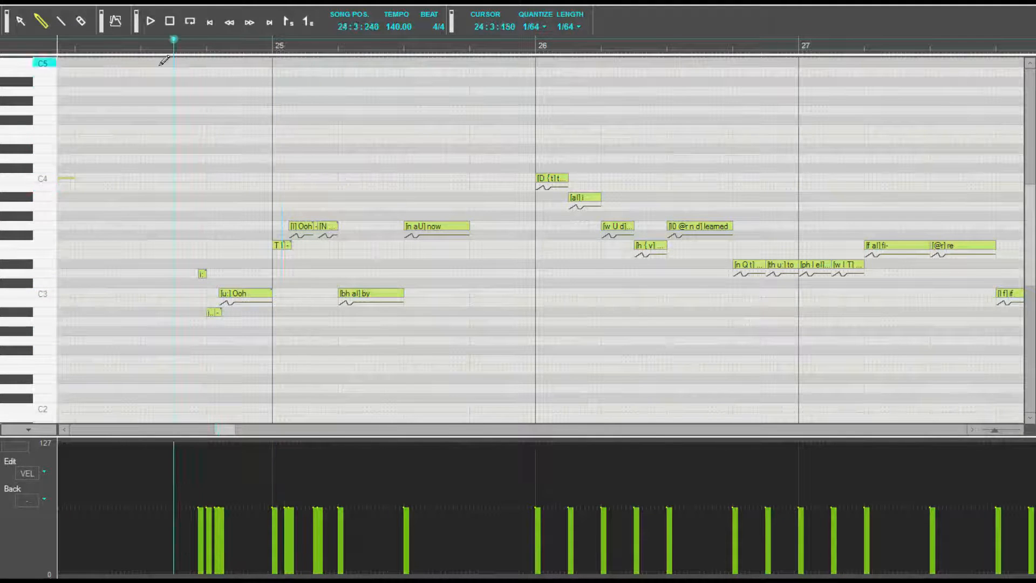
pyautogui.press('space')
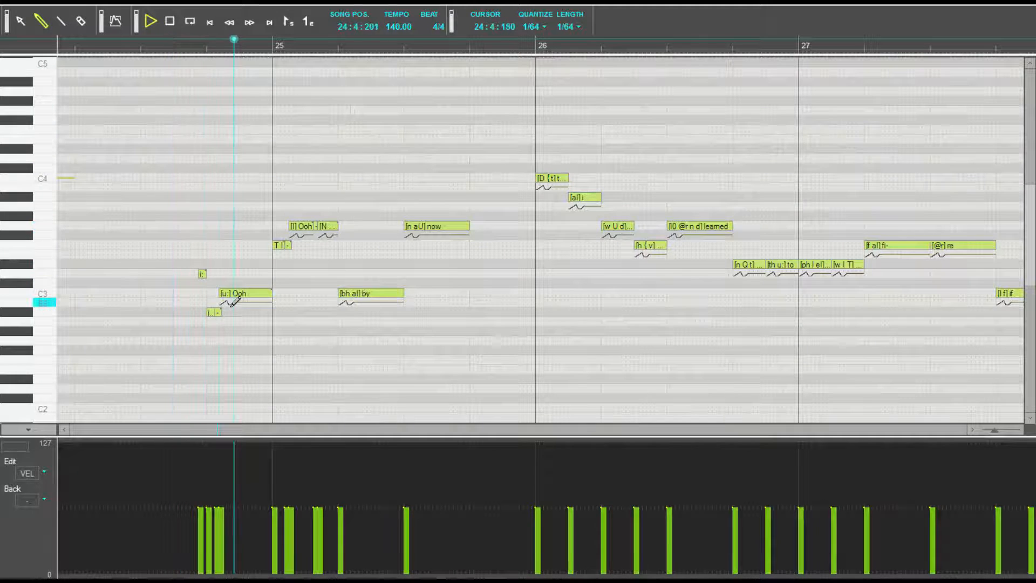
pyautogui.press('space')
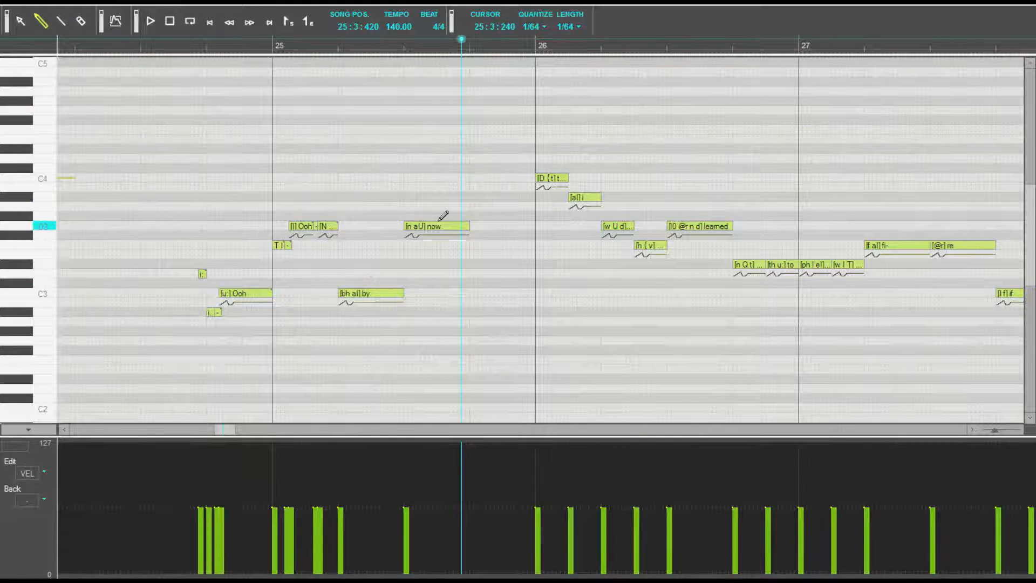
# Step: Change the final split "think" note's phonemes to "N kh" and play the phrase from just before the split "you" notes
pyautogui.doubleClick(330, 229)
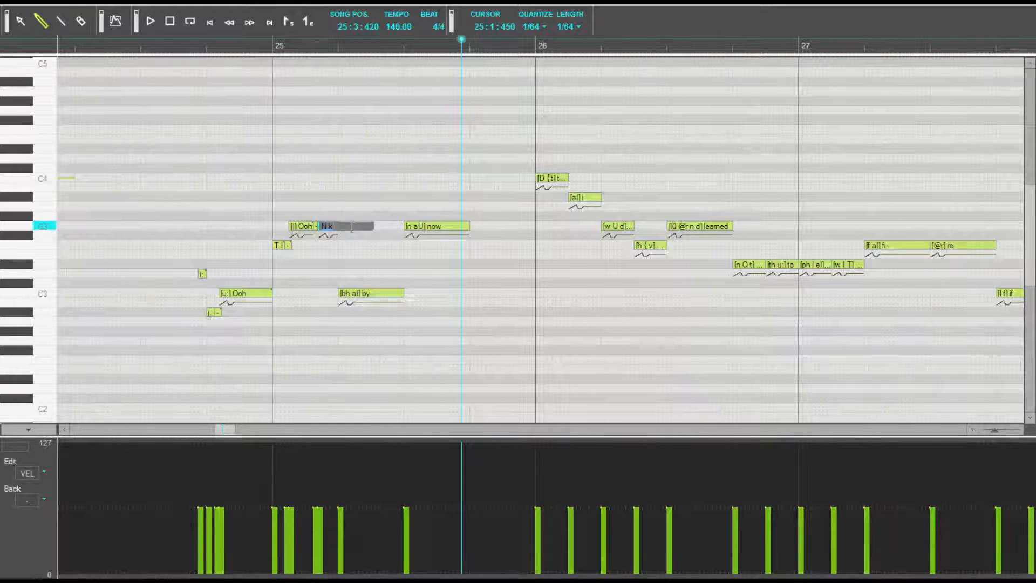
pyautogui.press('Return')
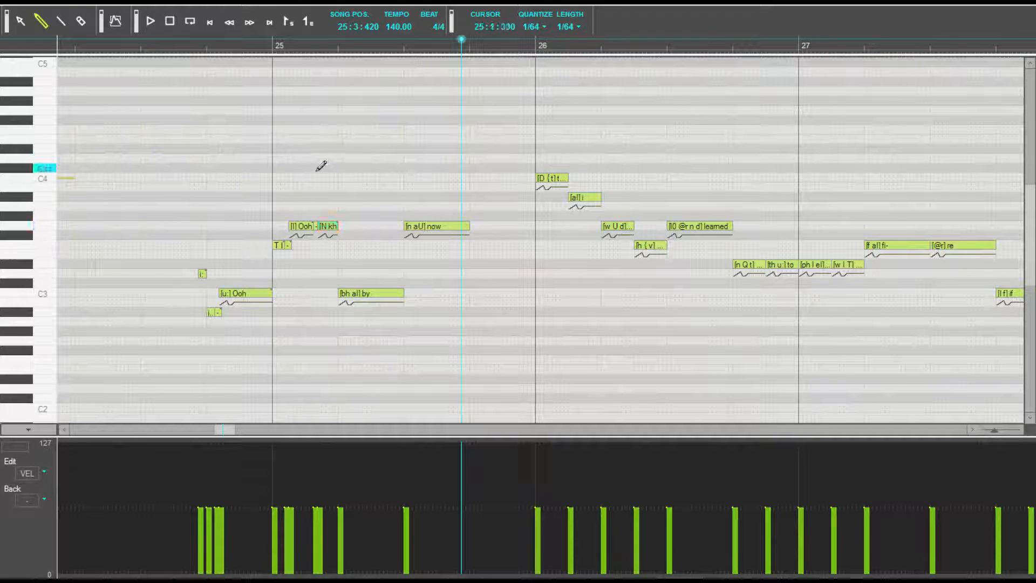
pyautogui.click(166, 46)
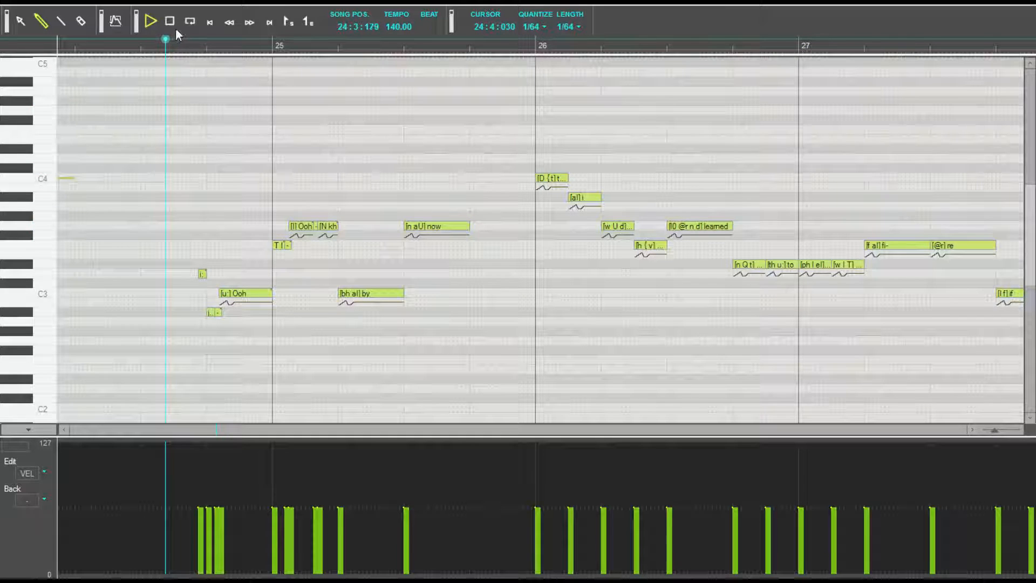
pyautogui.press('space')
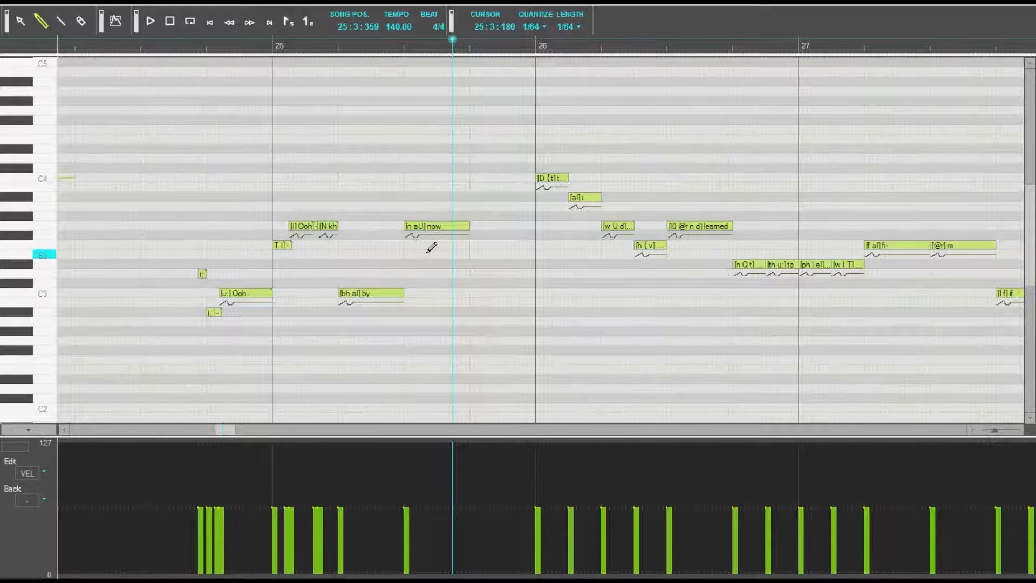
# Step: Shorten the "by" note to half its length and fill the rest with a C3 note using the phoneme "-"
pyautogui.click(345, 296)
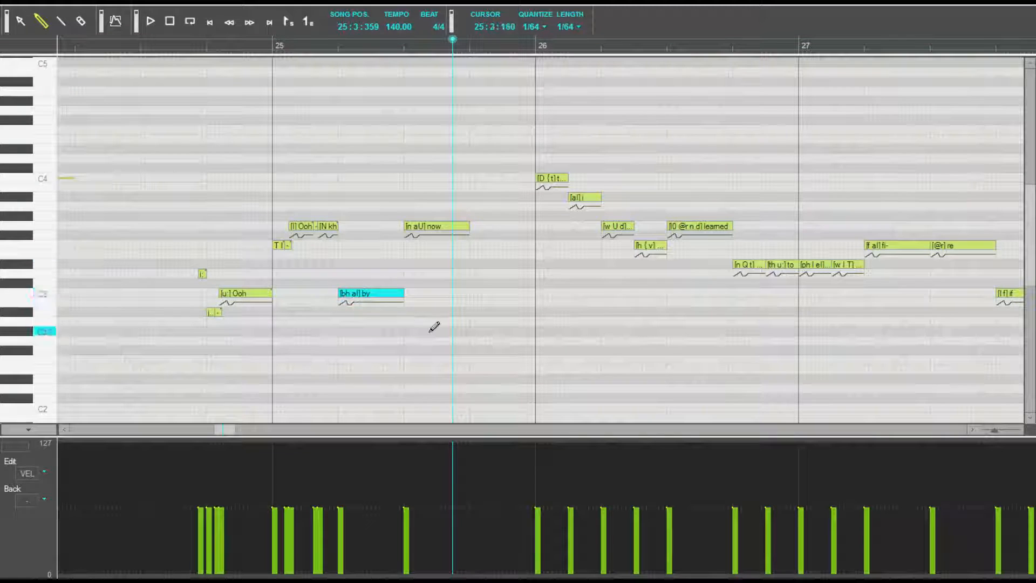
pyautogui.moveTo(401, 296)
pyautogui.mouseDown()
pyautogui.moveTo(371, 296)
pyautogui.moveTo(403, 293)
pyautogui.mouseUp()
pyautogui.doubleClick(393, 294)
pyautogui.write('Ooh')
pyautogui.press('Return')
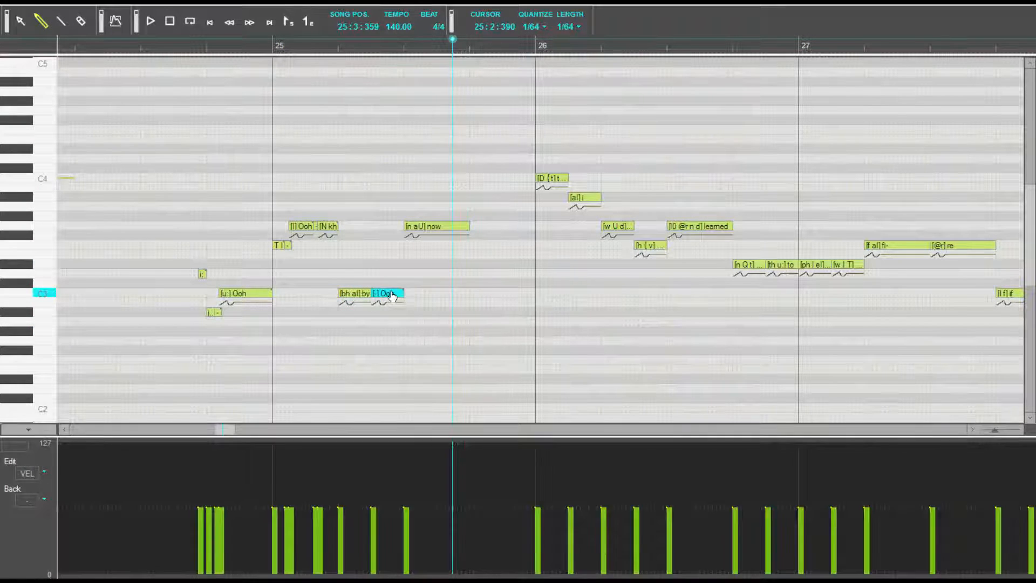
# Step: Play back the phrase with the split "by" notes from song position 24:3:240
pyautogui.click(173, 41)
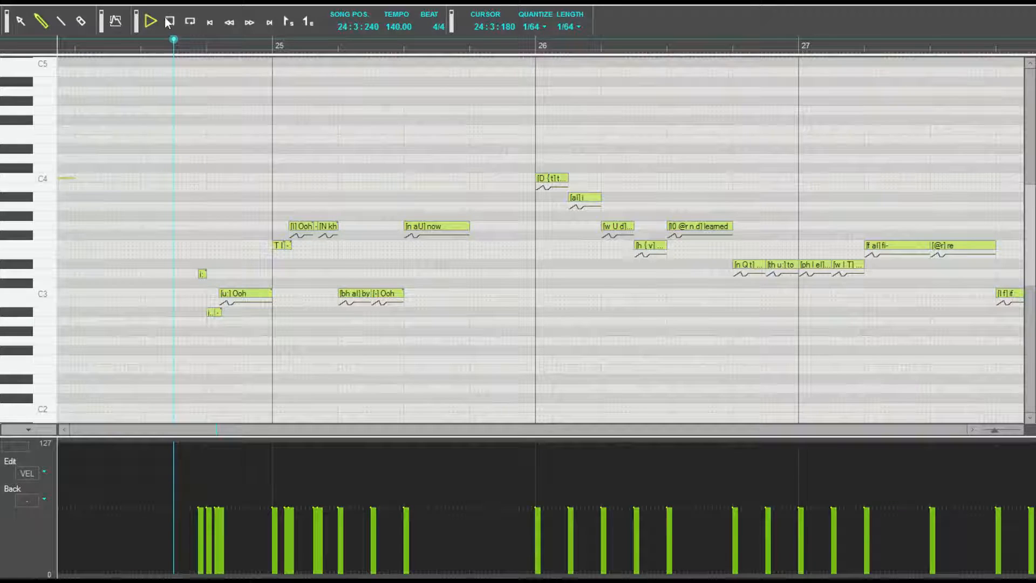
pyautogui.click(166, 20)
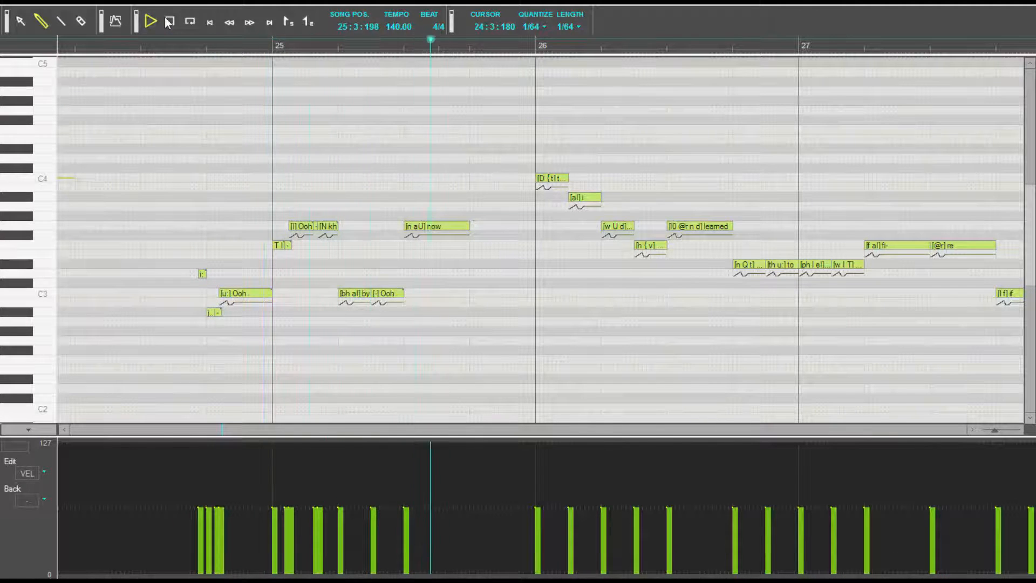
pyautogui.click(169, 21)
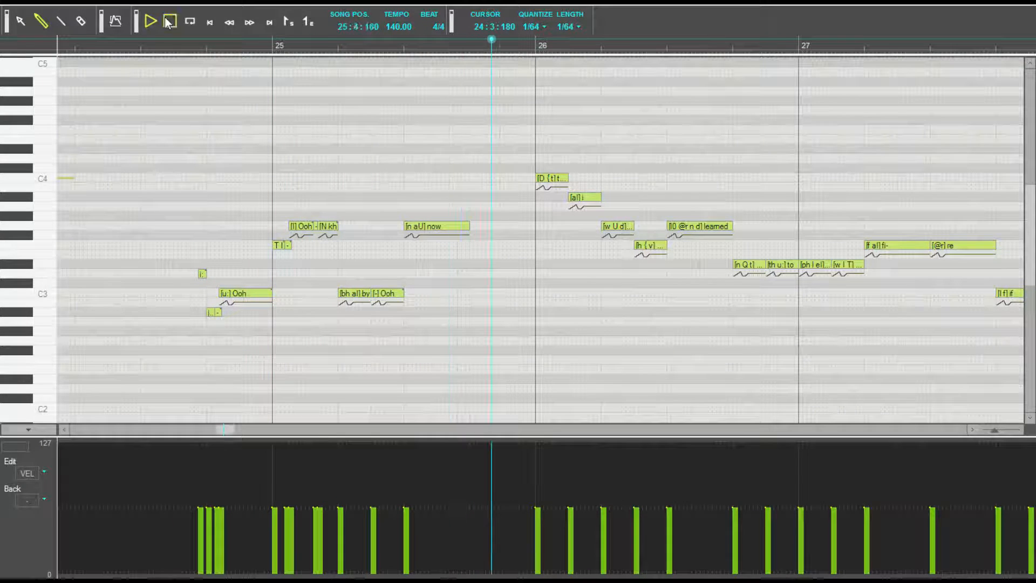
# Step: Try the phoneme "aI" on the second half of "by" and play the phrase from 24:3:270
pyautogui.doubleClick(357, 294)
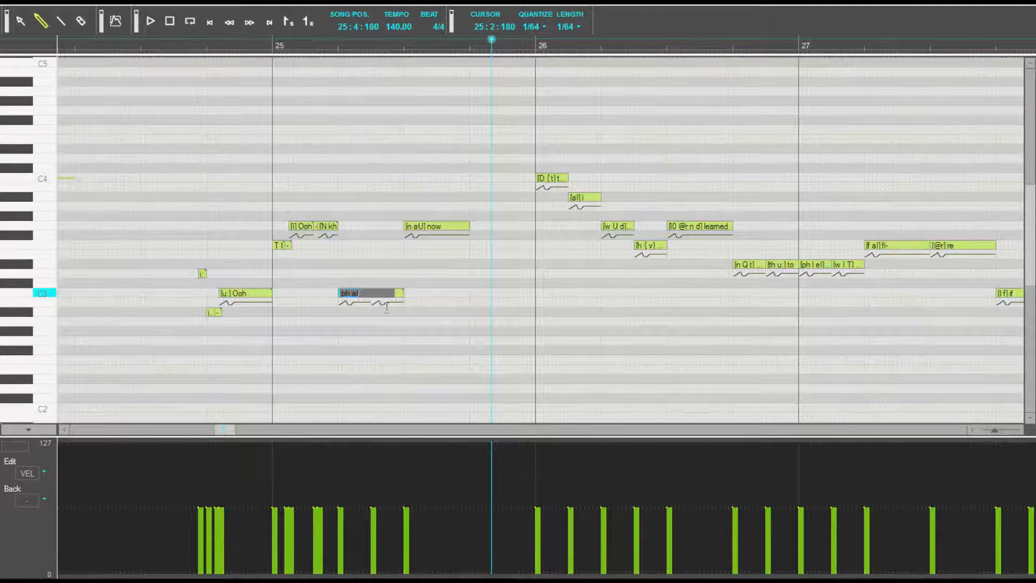
pyautogui.press('Return')
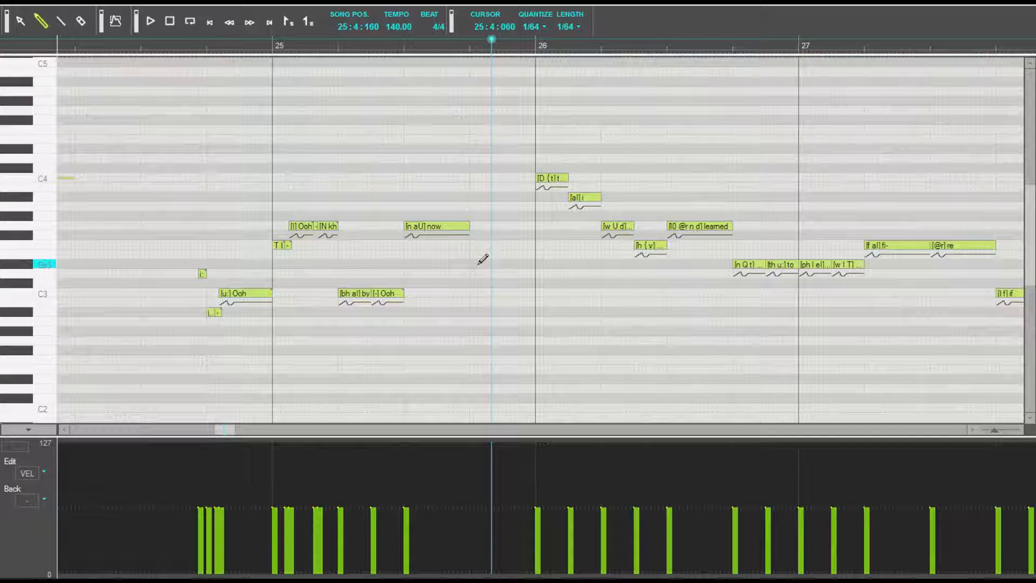
pyautogui.doubleClick(381, 295)
pyautogui.write('a')
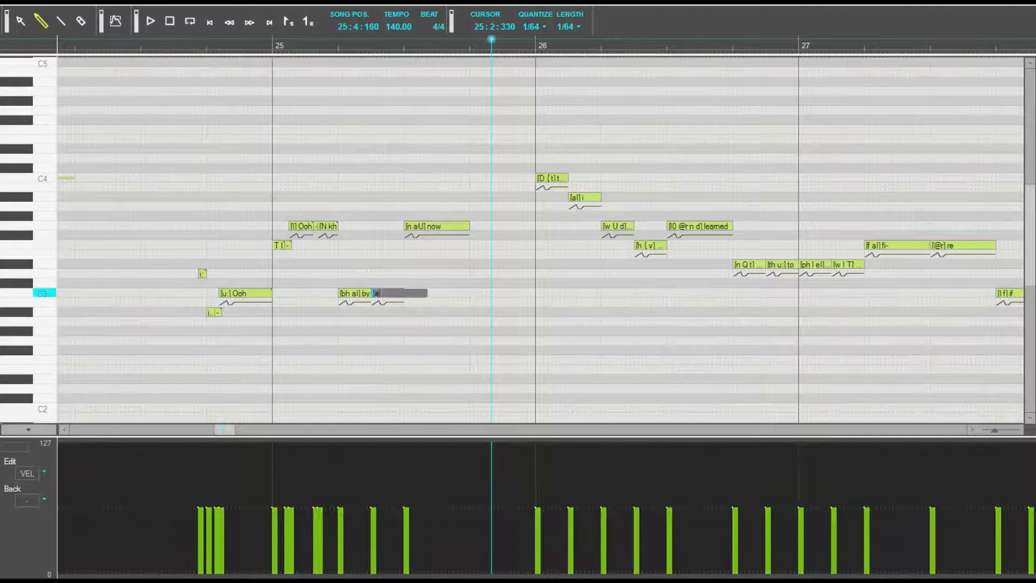
pyautogui.write('I')
pyautogui.press('Return')
pyautogui.click(180, 48)
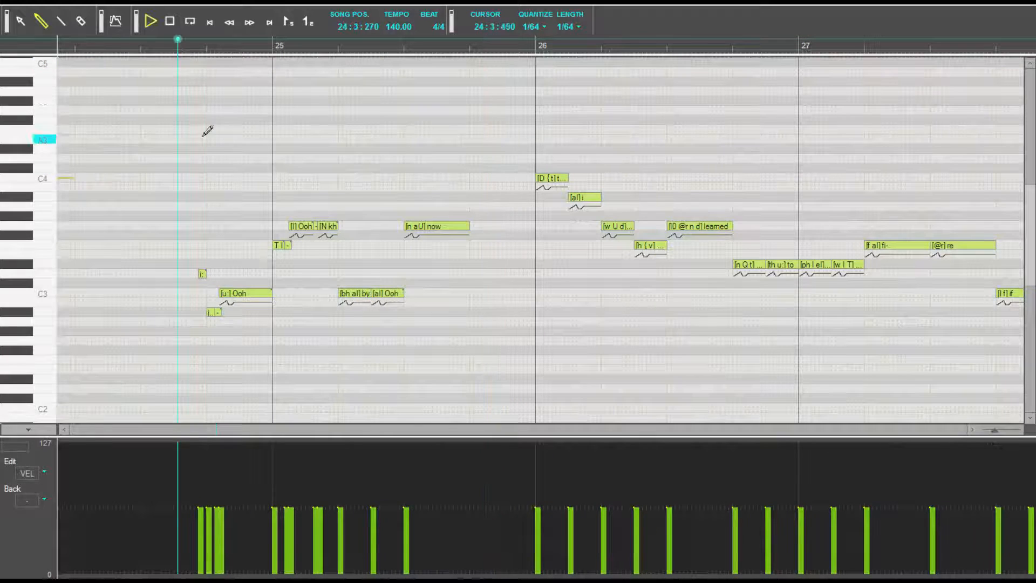
pyautogui.press('space')
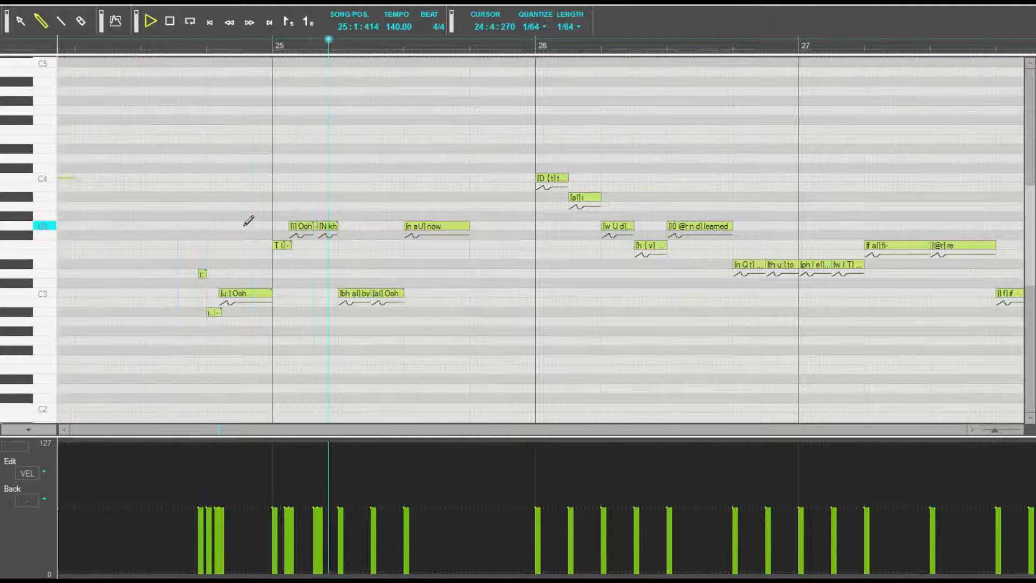
pyautogui.press('space')
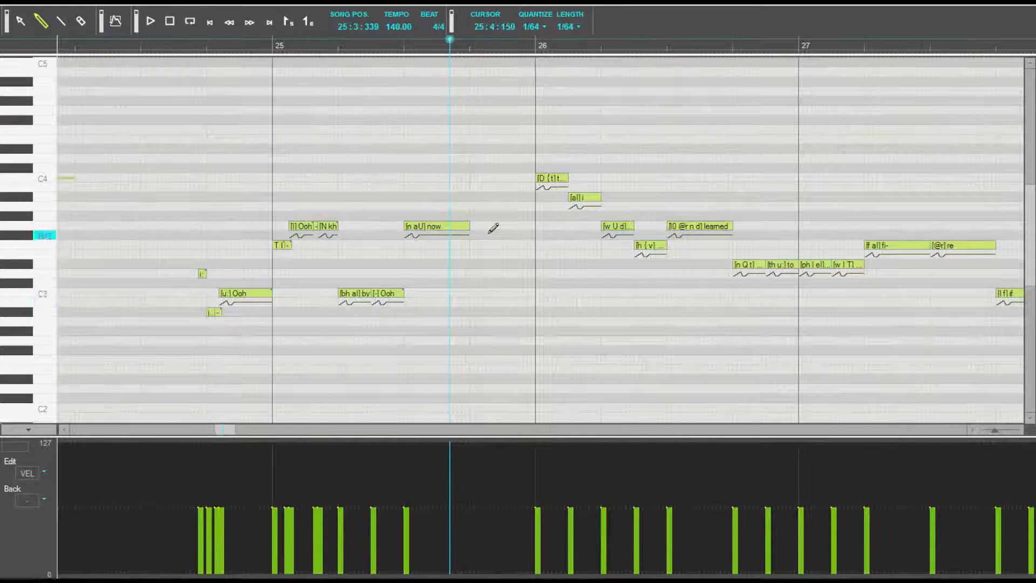
# Step: Split "now" into two short F3 notes and a longer G3 note, setting the phoneme of both added notes to "-"
pyautogui.moveTo(468, 225)
pyautogui.mouseDown()
pyautogui.moveTo(421, 226)
pyautogui.moveTo(420, 242)
pyautogui.moveTo(469, 221)
pyautogui.mouseUp()
pyautogui.doubleClick(421, 244)
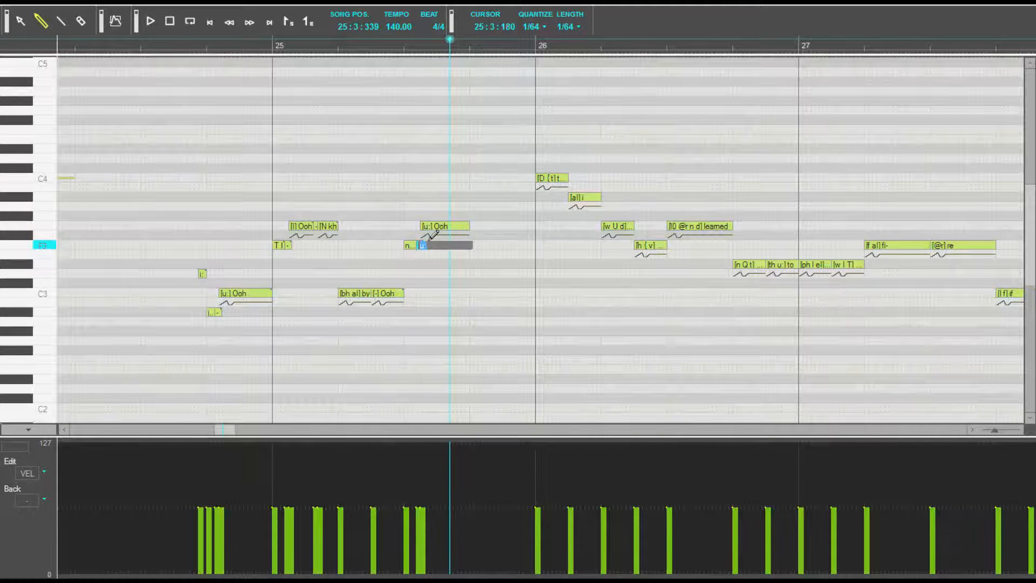
pyautogui.write('-')
pyautogui.doubleClick(431, 229)
pyautogui.write('-')
pyautogui.press('Return')
pyautogui.click(364, 251)
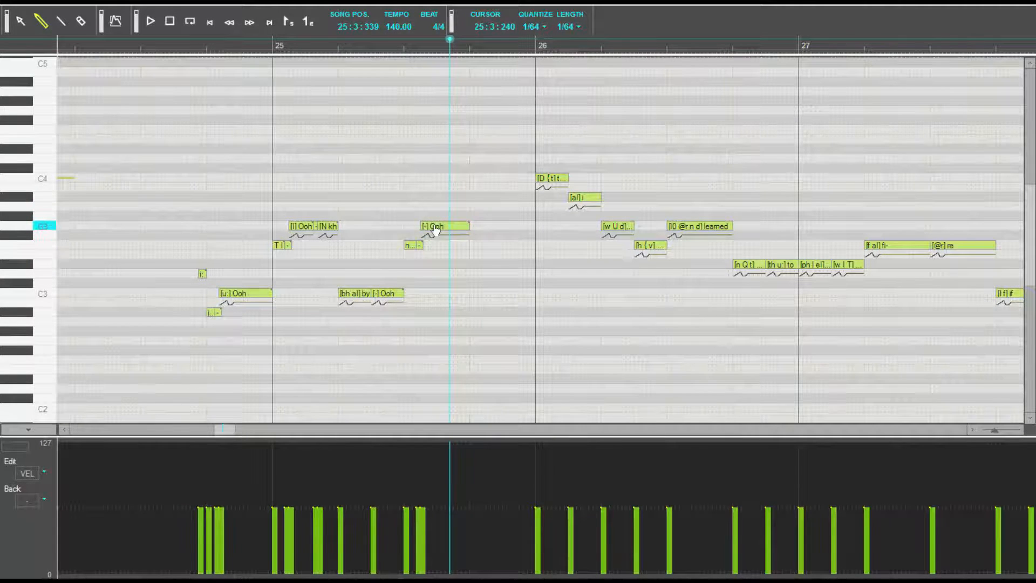
pyautogui.click(398, 194)
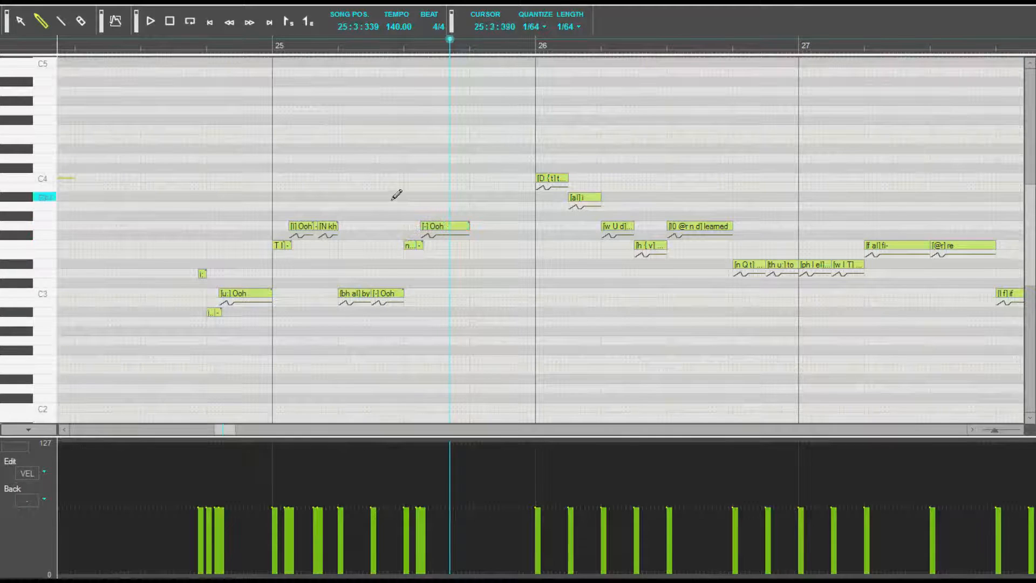
# Step: Play back the split "now" notes and set the G3 note's phoneme to "aU"
pyautogui.click(362, 44)
pyautogui.press('space')
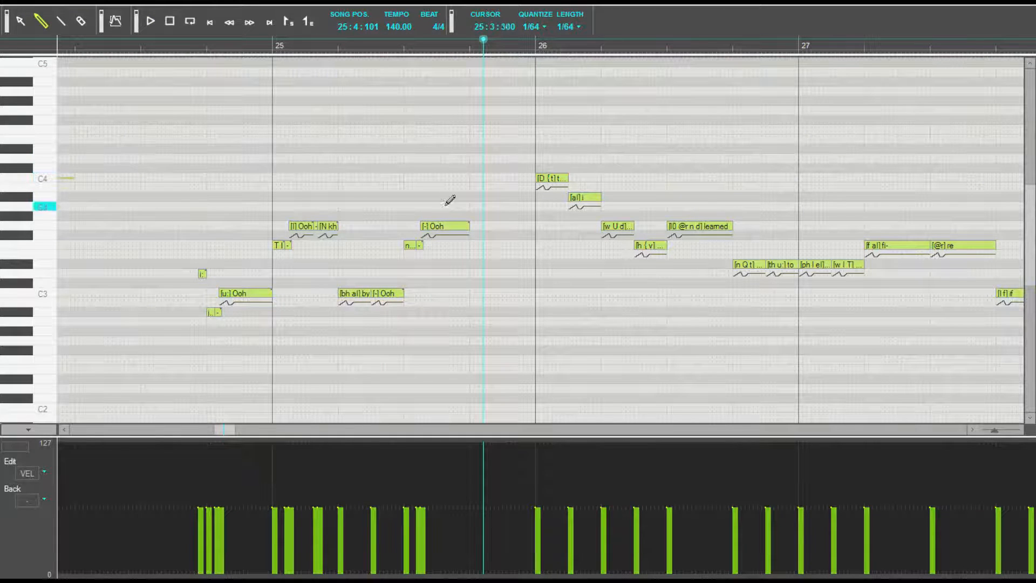
pyautogui.doubleClick(432, 226)
pyautogui.write('aU')
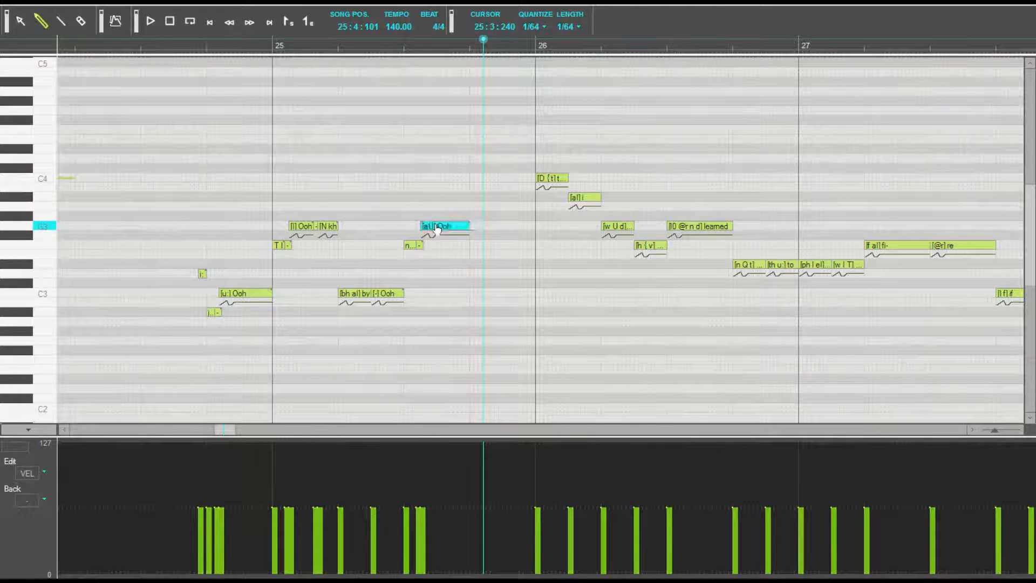
# Step: Play back the phrase with "aU" on the G3 note of "now" and return that note's phoneme to "-"
pyautogui.press('Return')
pyautogui.press('space')
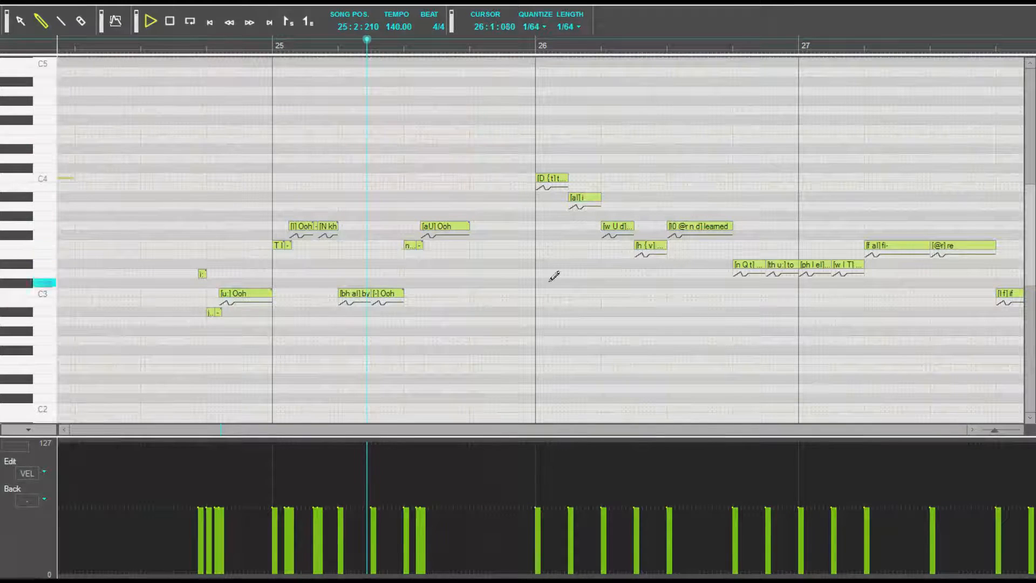
pyautogui.press('space')
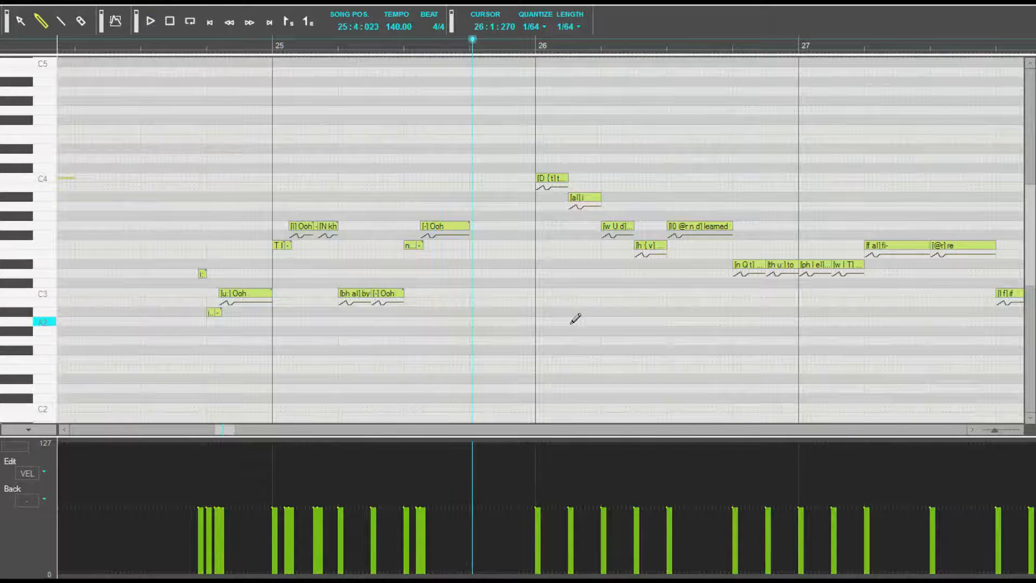
pyautogui.doubleClick(413, 245)
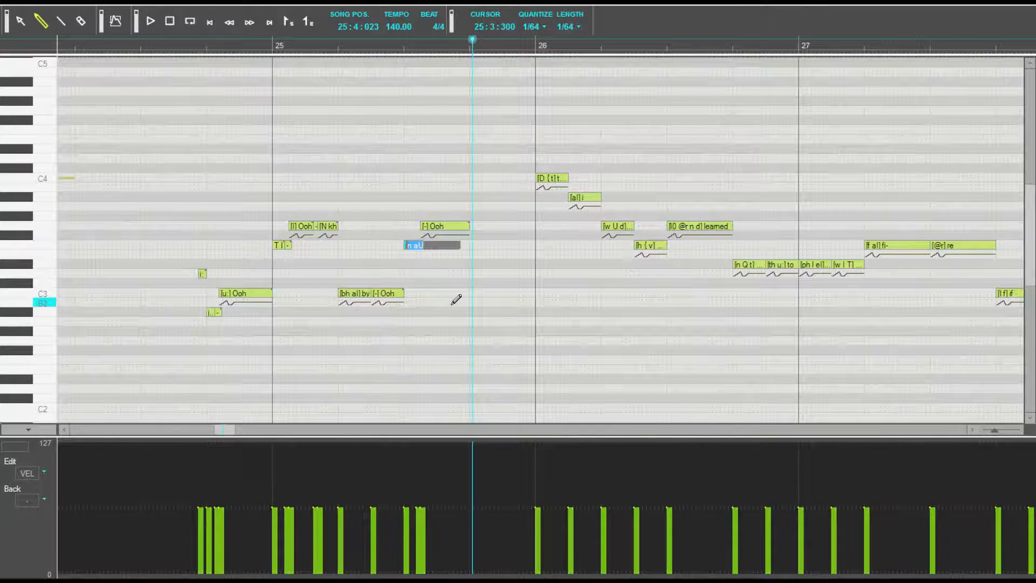
pyautogui.press('Escape')
# Step: Add two short G3 notes at the end of "now", set the first one's phoneme to "-", and play the phrase from 24:3:240
pyautogui.click(471, 226)
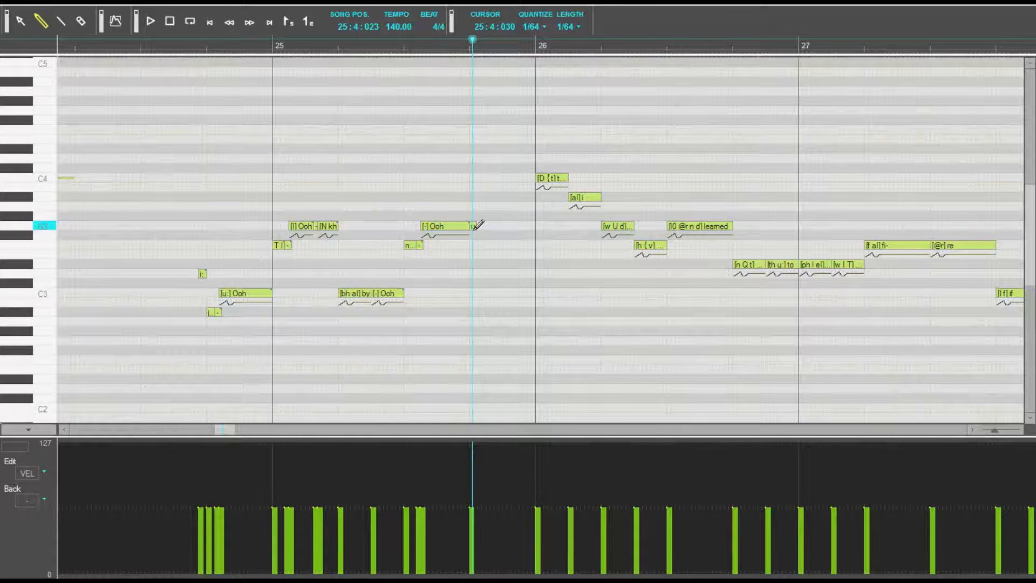
pyautogui.hotkey('ctrl', 'z')
pyautogui.click(468, 226)
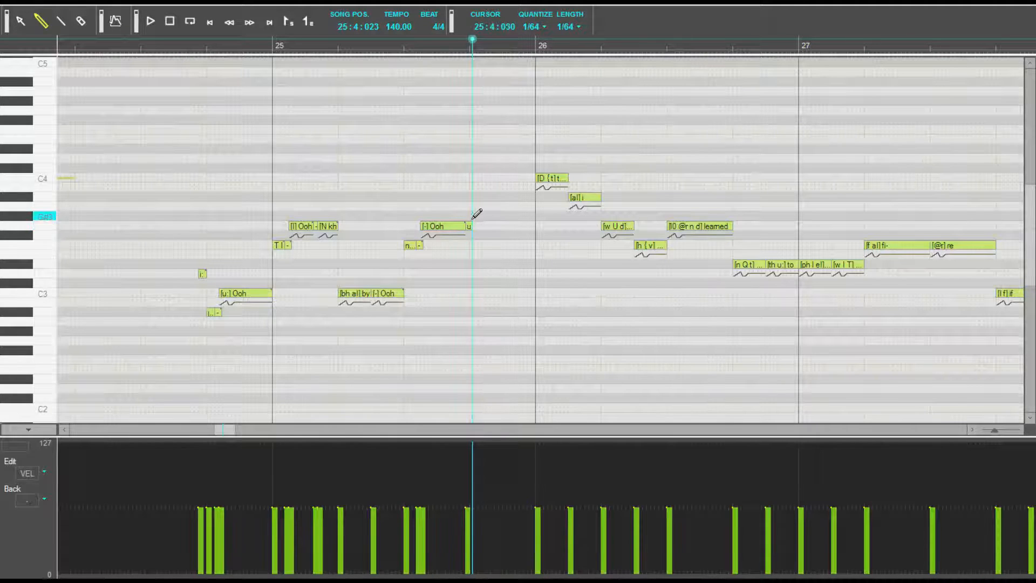
pyautogui.click(471, 226)
pyautogui.moveTo(479, 235)
pyautogui.mouseDown()
pyautogui.moveTo(484, 225)
pyautogui.moveTo(472, 234)
pyautogui.mouseUp()
pyautogui.doubleClick(468, 229)
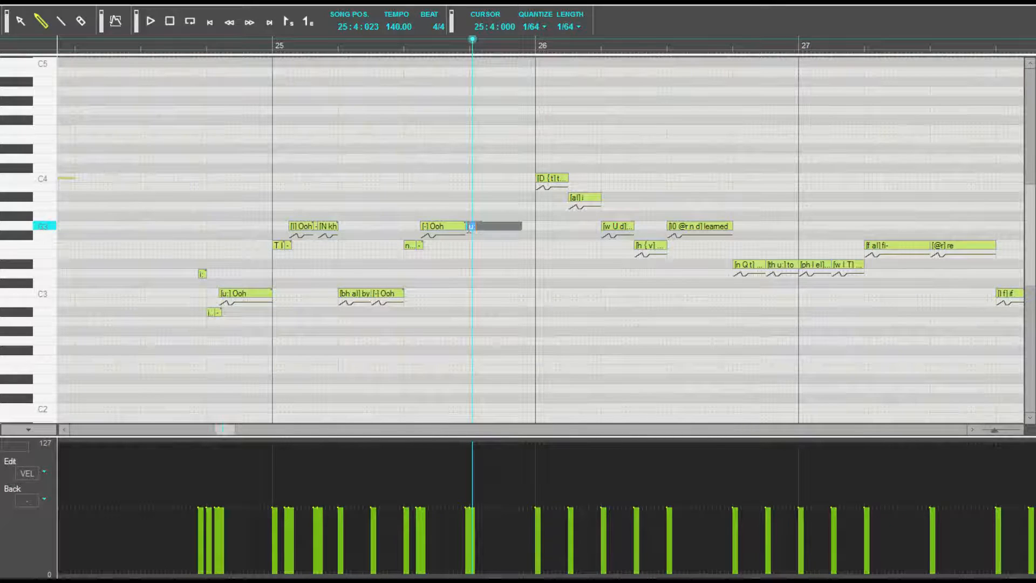
pyautogui.press('Return')
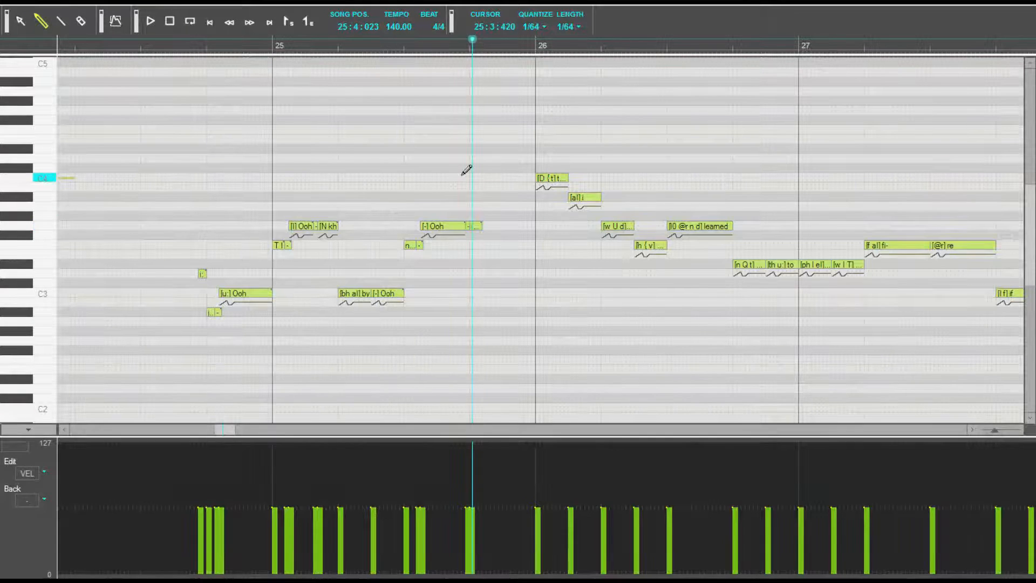
pyautogui.click(175, 39)
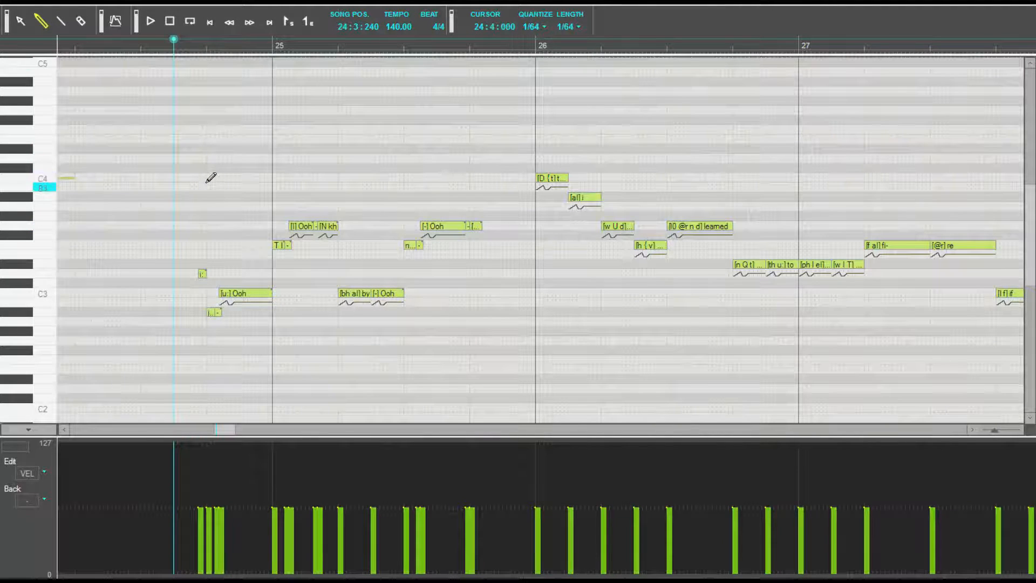
pyautogui.press('space')
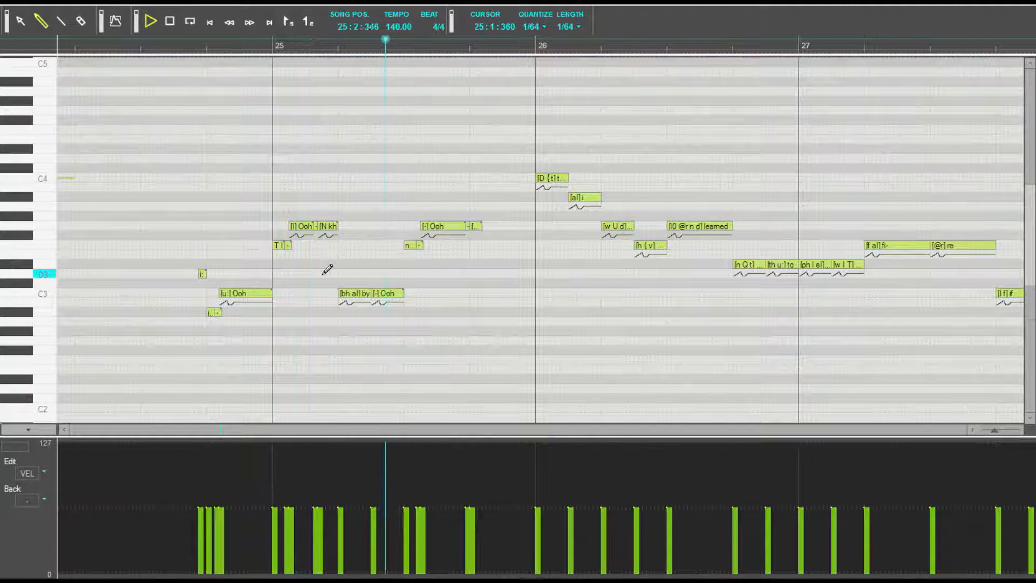
pyautogui.press('space')
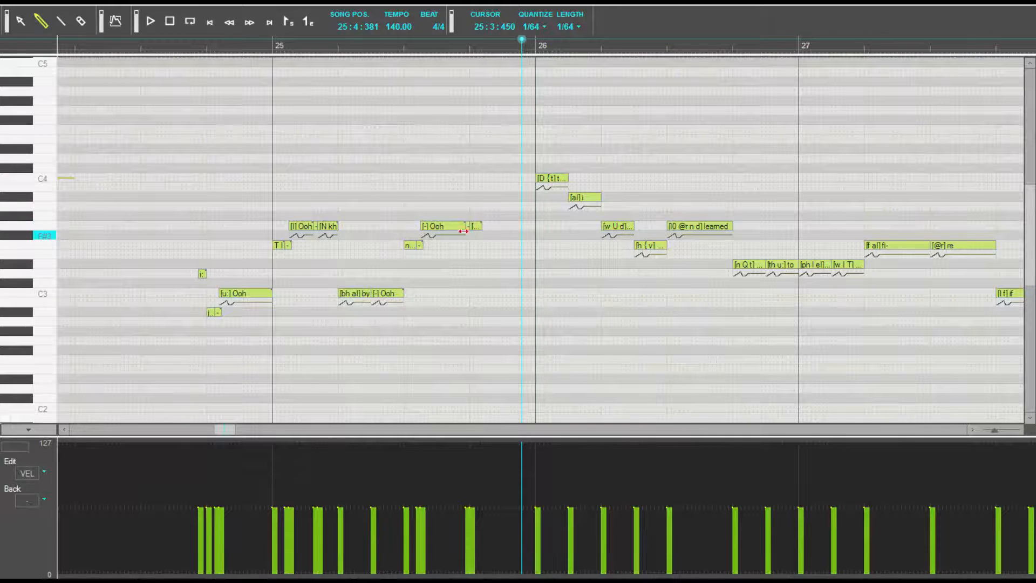
# Step: Try the phonemes "n Q", "Q" and "w" across the "now" notes and play the phrase from 24:3:360
pyautogui.doubleClick(419, 245)
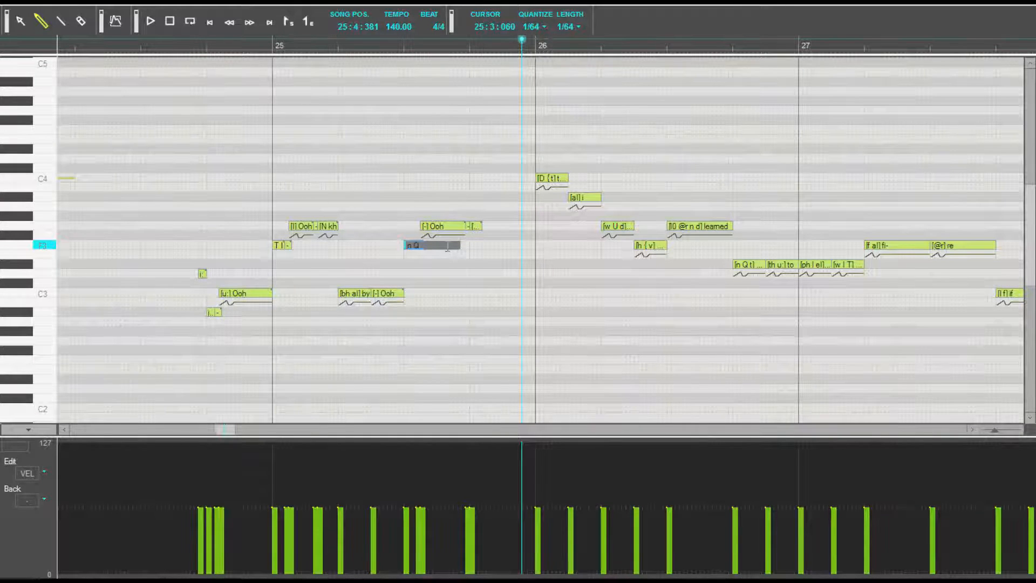
pyautogui.press('Tab')
pyautogui.write('Q')
pyautogui.press('Tab')
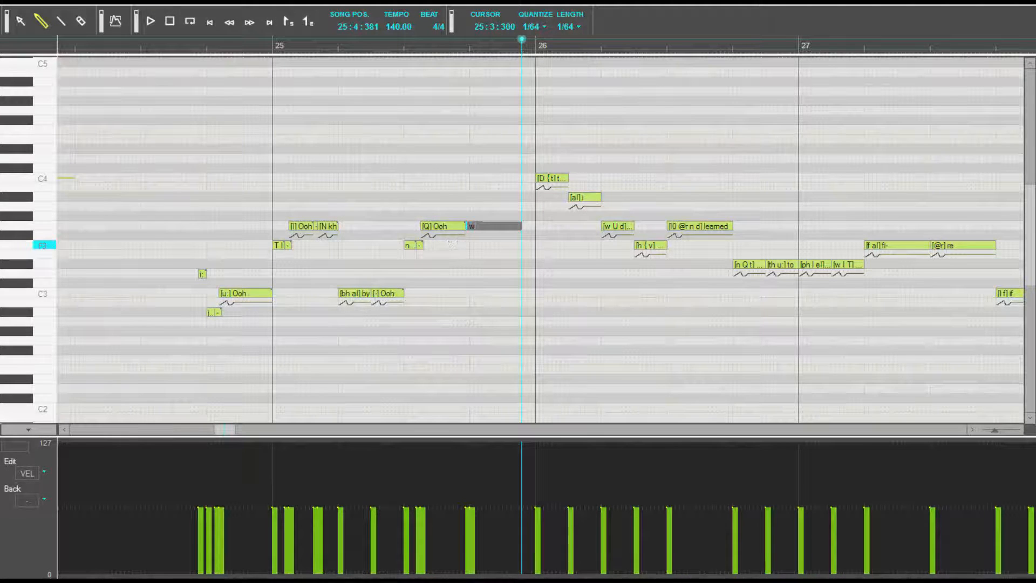
pyautogui.press('Return')
pyautogui.click(190, 40)
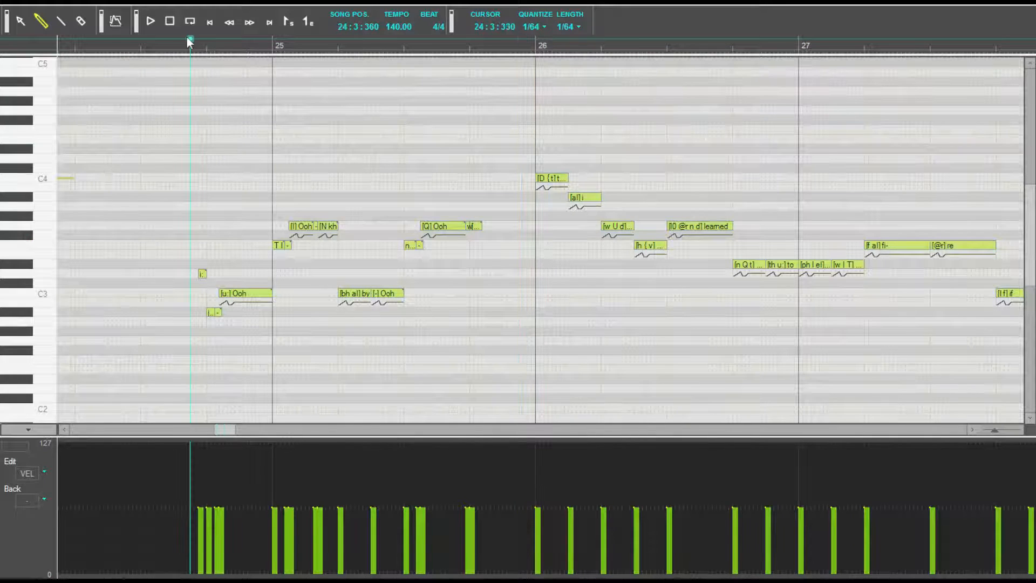
pyautogui.press('space')
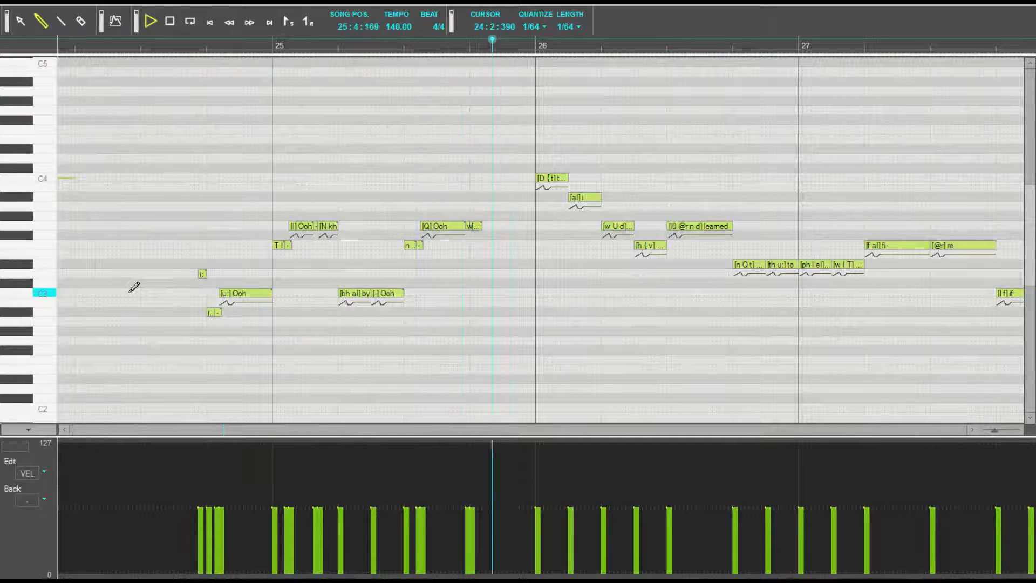
pyautogui.press('space')
# Step: Try "n V" on the first "now" note with "V" on the long G3 note, and play back the phrase
pyautogui.doubleClick(412, 245)
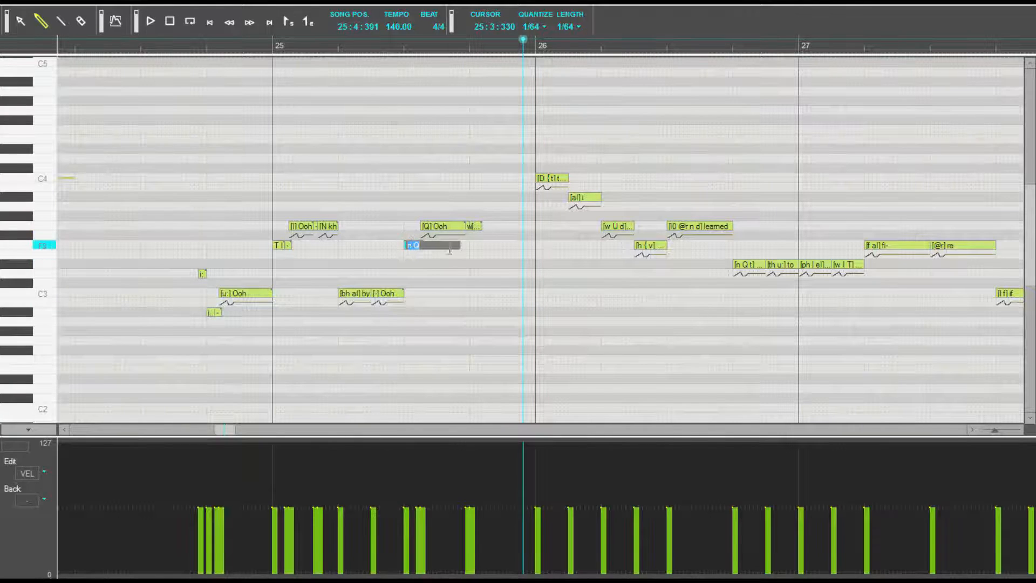
pyautogui.press('Return')
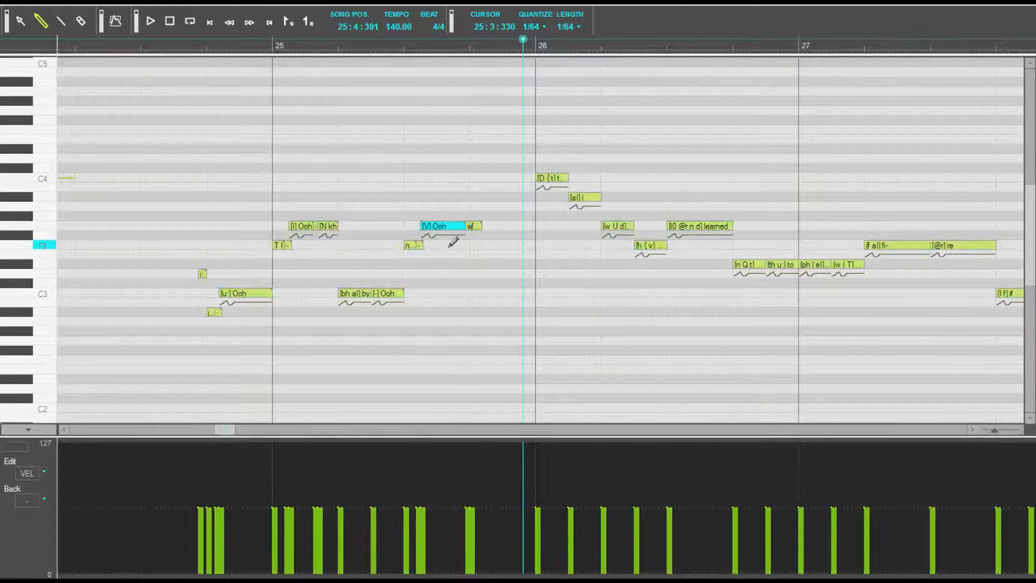
pyautogui.click(198, 37)
pyautogui.press('space')
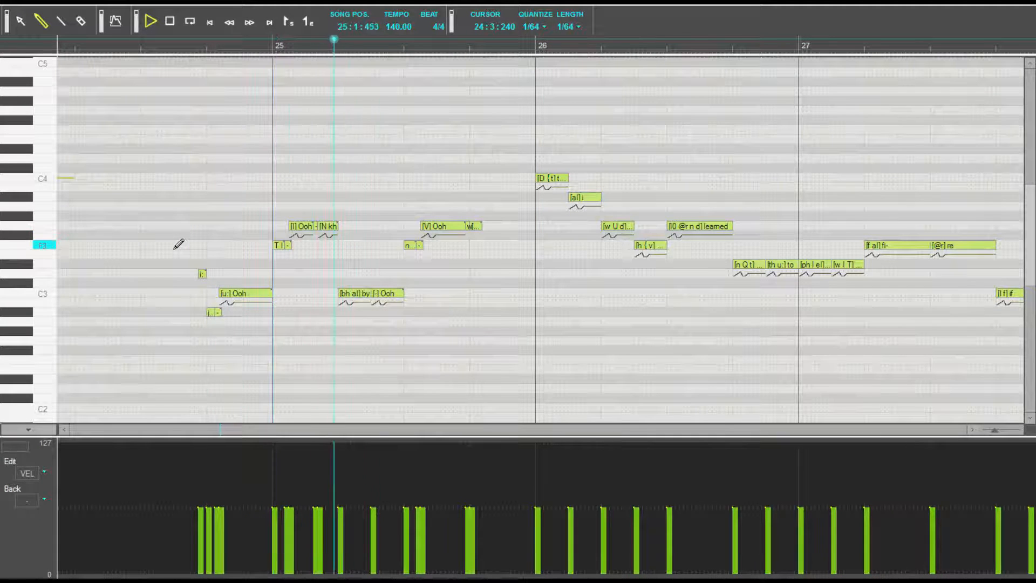
pyautogui.press('space')
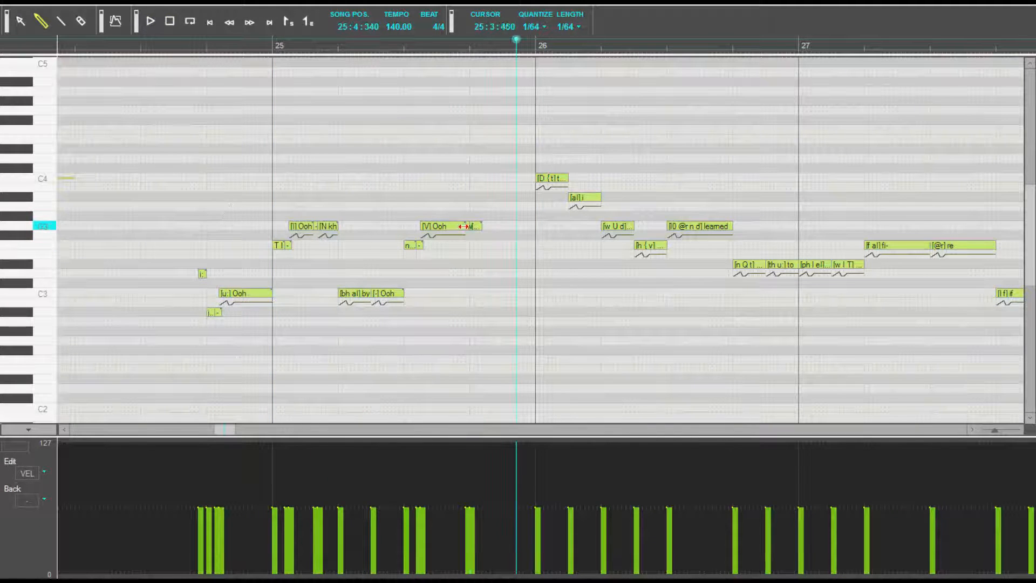
# Step: Try a longer "u:" note between the "V" note and the final short note, and play the phrase from 24:3:300
pyautogui.click(463, 227)
pyautogui.moveTo(464, 226); pyautogui.dragTo(457, 231)
pyautogui.doubleClick(462, 229)
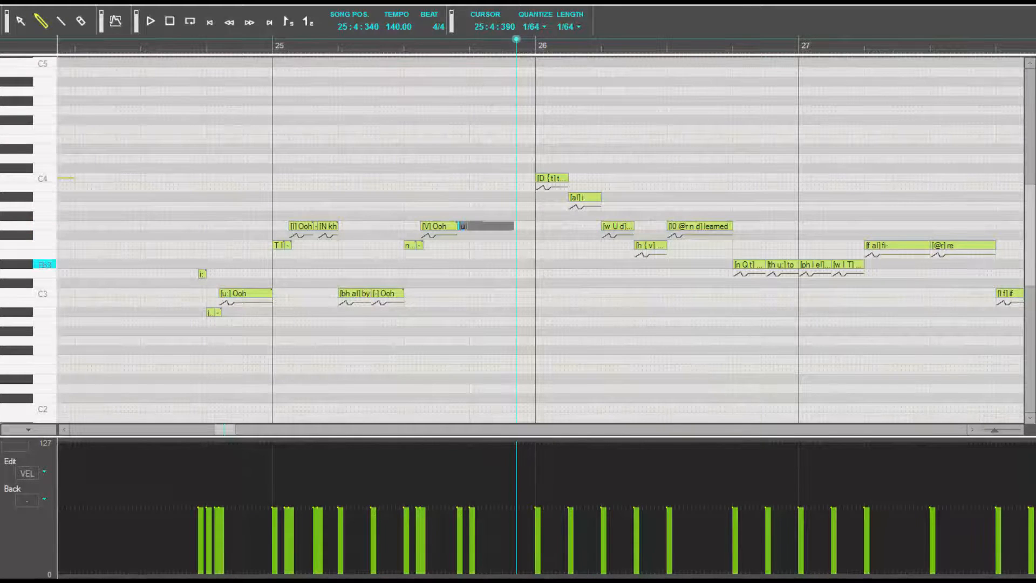
pyautogui.press('Return')
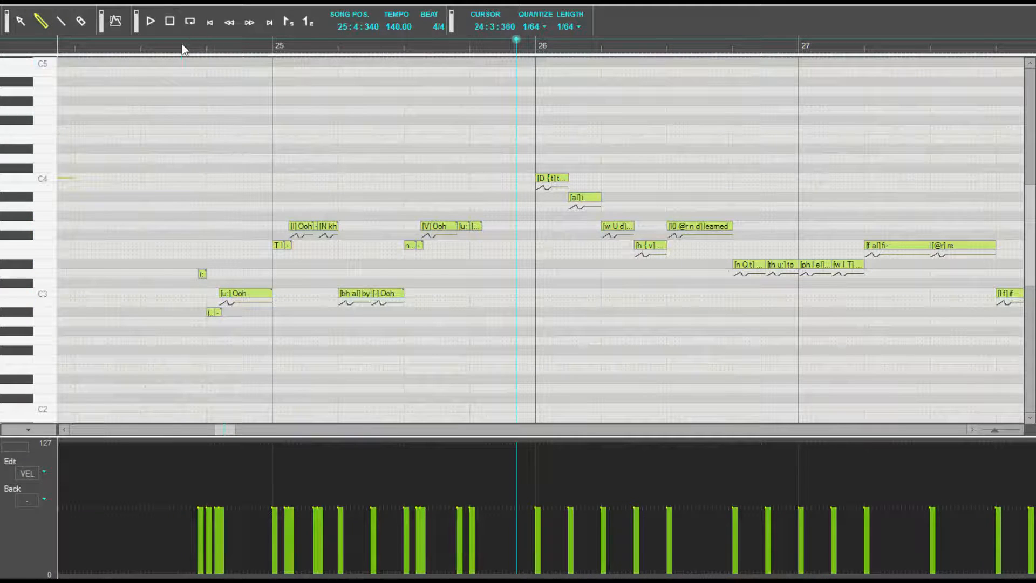
pyautogui.click(183, 49)
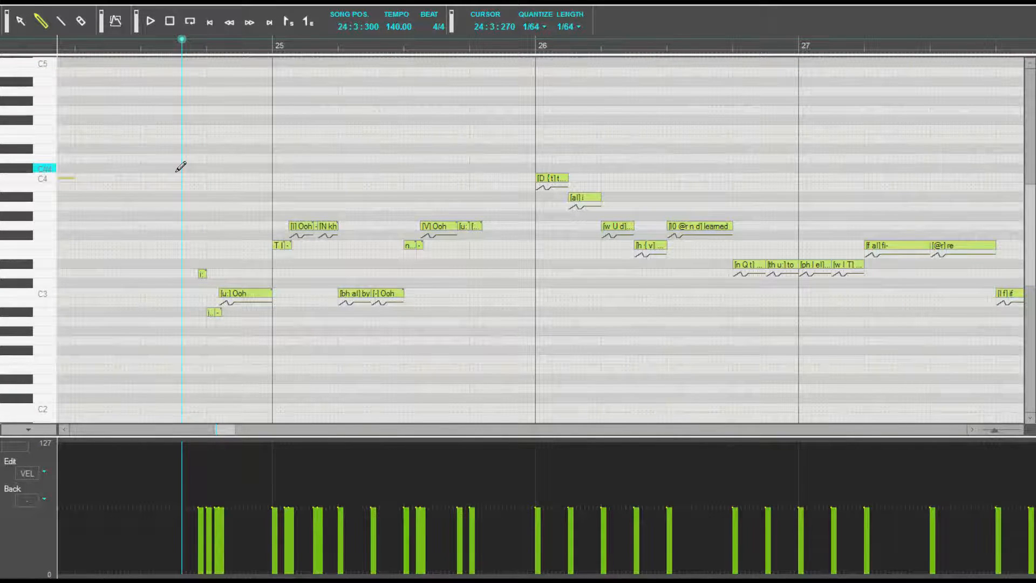
pyautogui.click(150, 28)
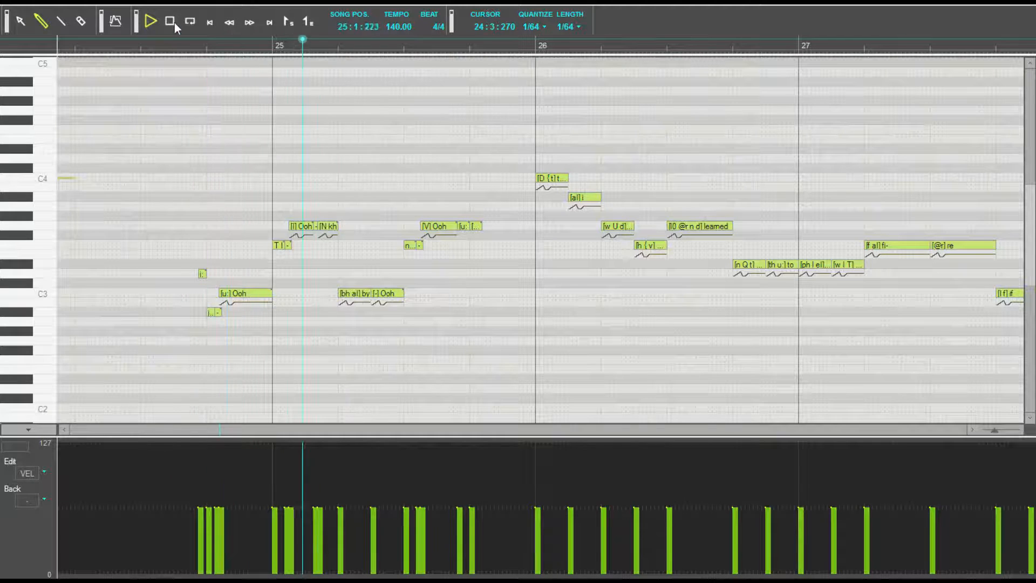
pyautogui.click(172, 23)
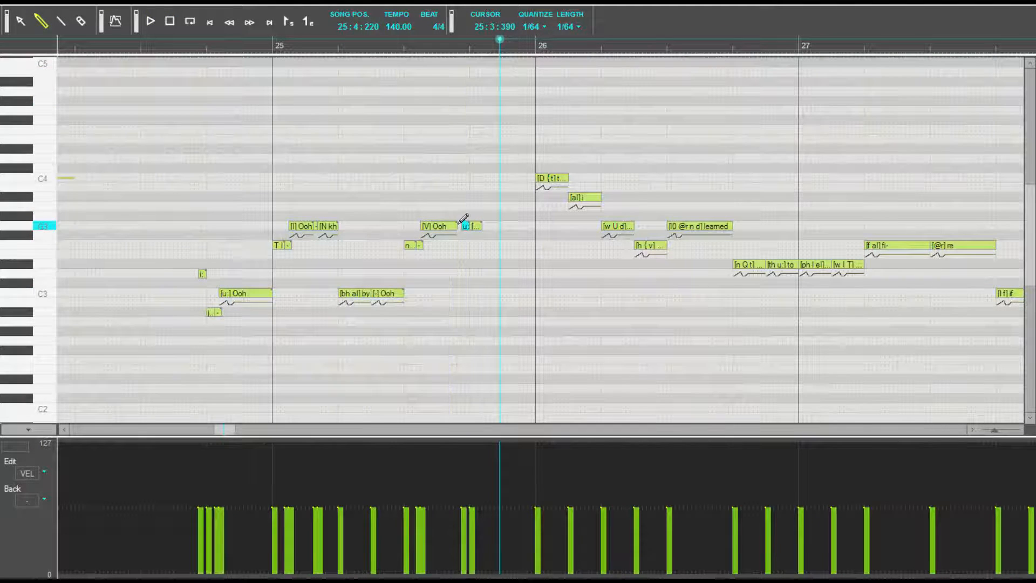
# Step: Try separate short "u" and "w" G3 notes in place of the "u:" note and play back the phrase
pyautogui.click(458, 226)
pyautogui.moveTo(459, 227)
pyautogui.mouseDown()
pyautogui.moveTo(456, 238)
pyautogui.moveTo(478, 216)
pyautogui.moveTo(465, 226)
pyautogui.mouseUp()
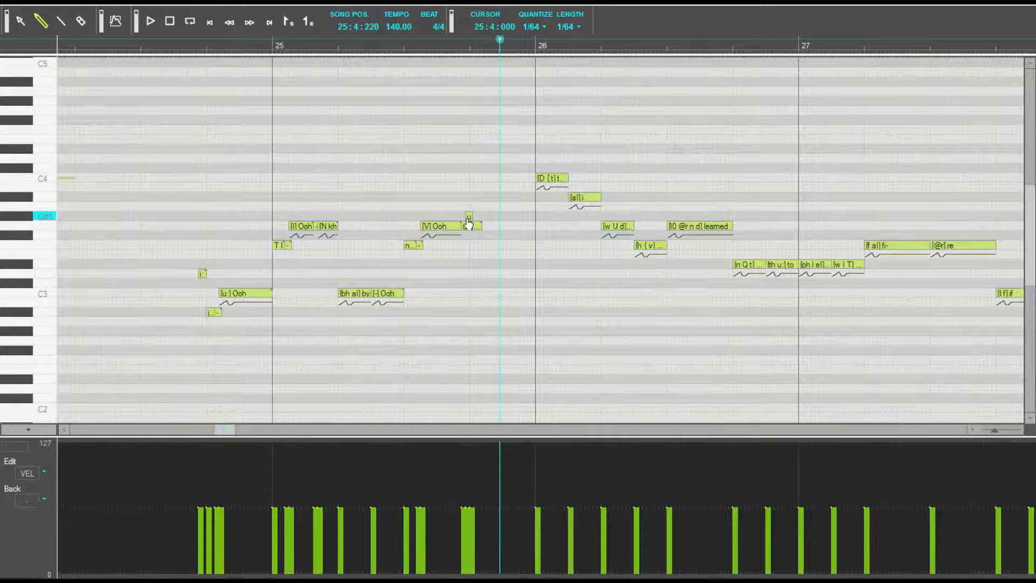
pyautogui.doubleClick(468, 226)
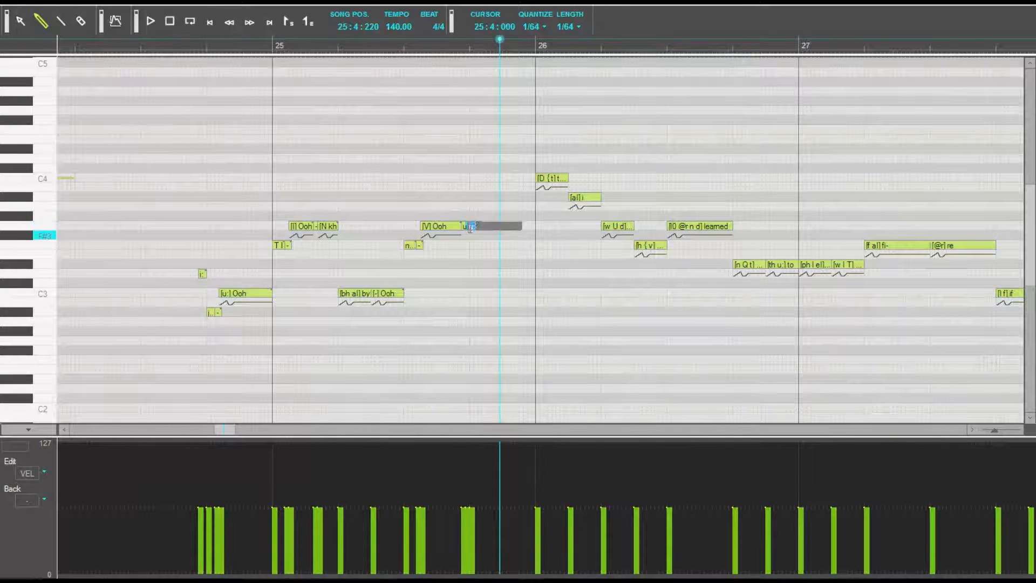
pyautogui.write('uw')
pyautogui.press('Return')
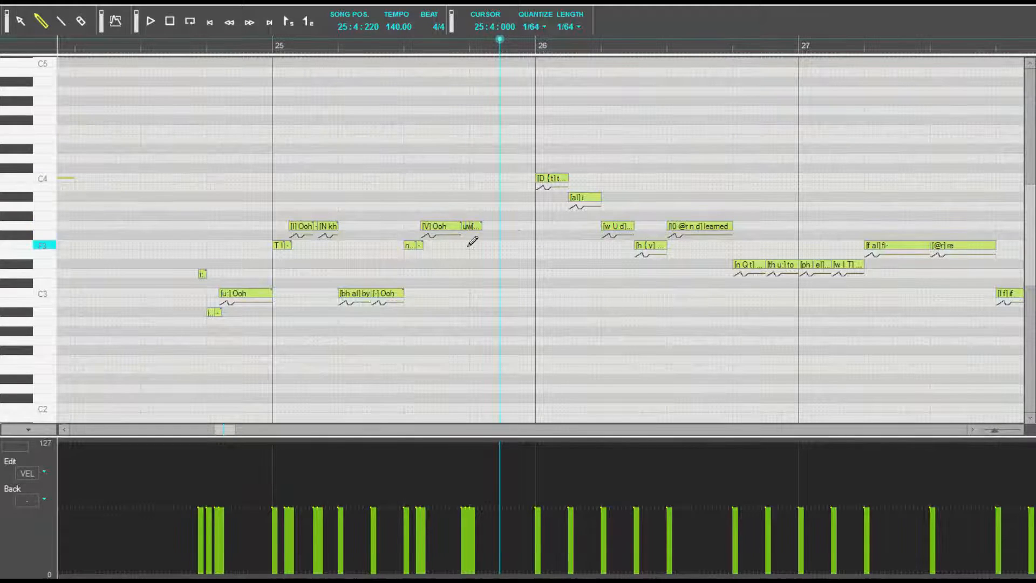
pyautogui.click(181, 48)
pyautogui.press('space')
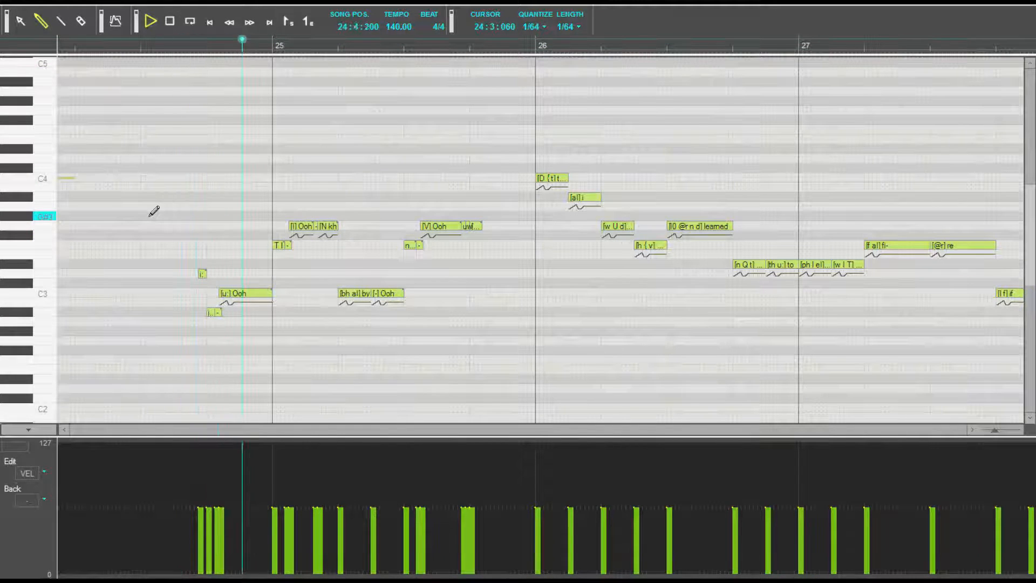
pyautogui.press('space')
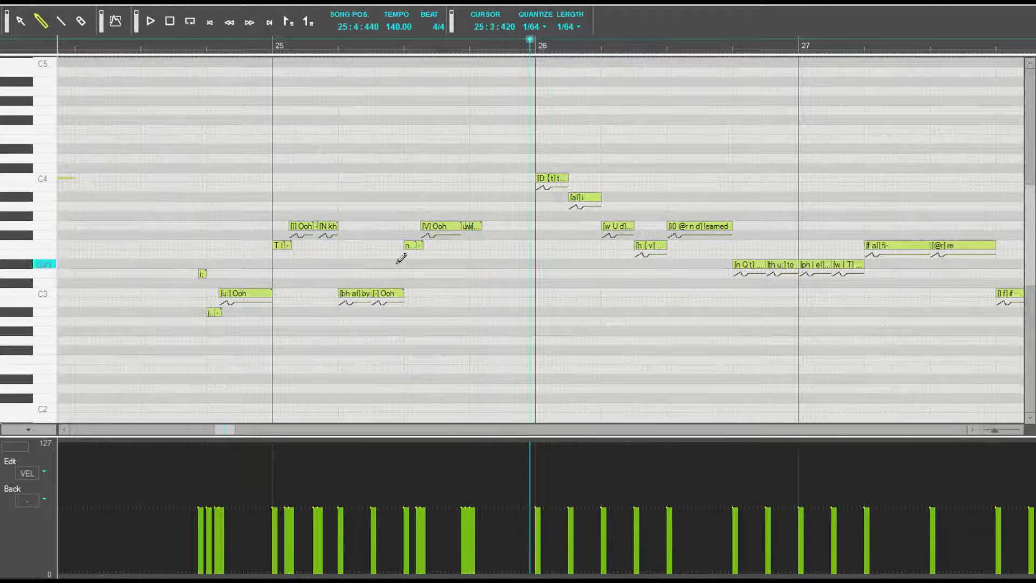
# Step: Set the phoneme of the long G3 note in "now" to "-"
pyautogui.doubleClick(414, 245)
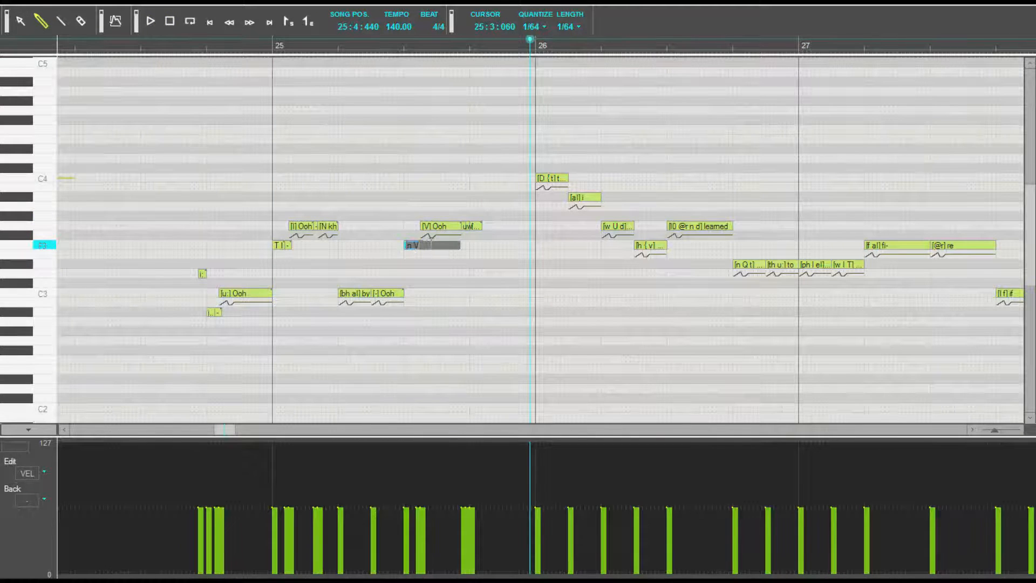
pyautogui.press('Tab')
pyautogui.press('Tab')
pyautogui.write('-')
pyautogui.press('Return')
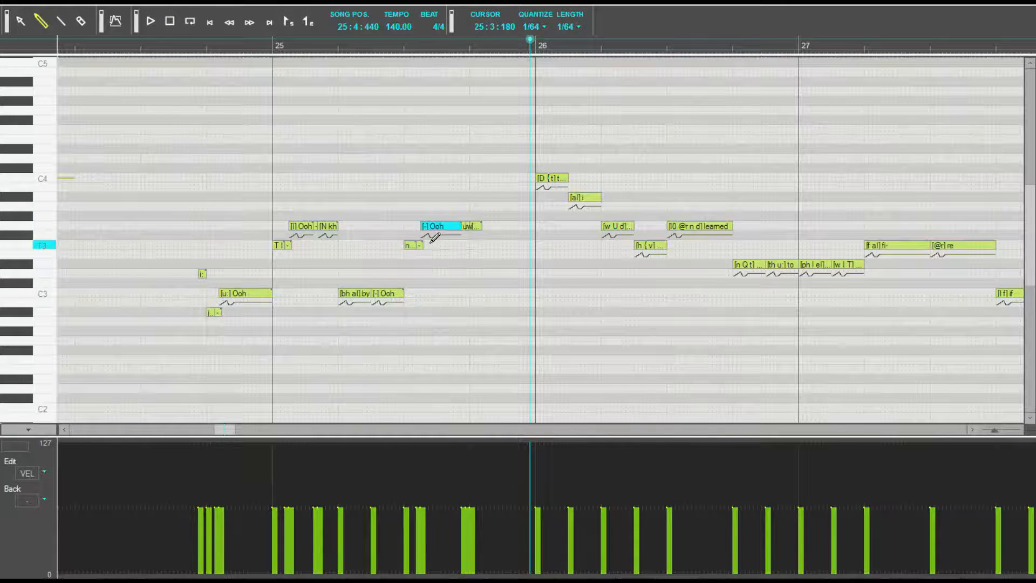
# Step: Delete the short "u" and "w" notes and extend the long G3 note of "now" up to the final short note
pyautogui.click(470, 219)
pyautogui.click(468, 225)
pyautogui.press('Delete')
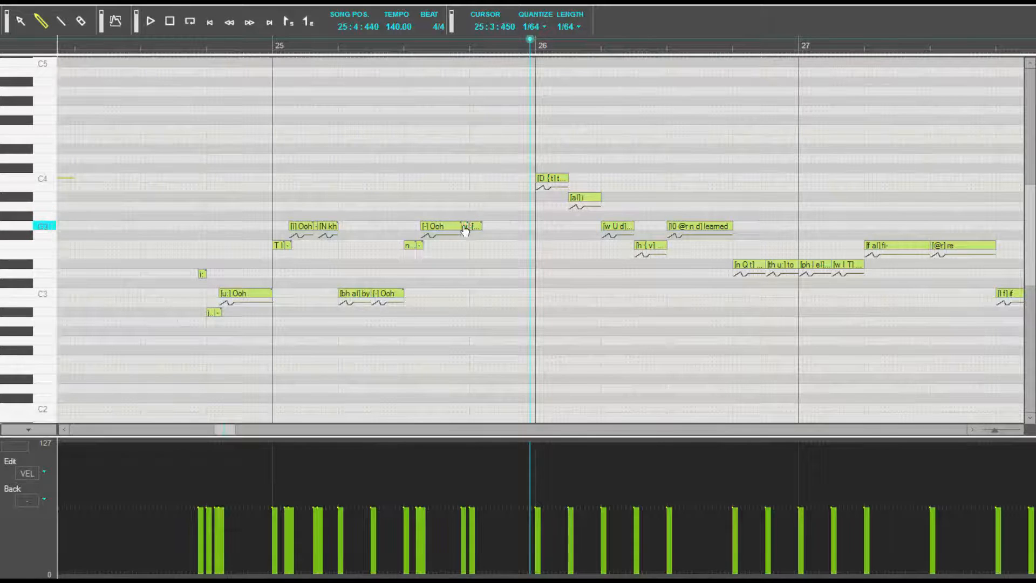
pyautogui.click(464, 226)
pyautogui.press('Delete')
pyautogui.moveTo(461, 227); pyautogui.dragTo(470, 228)
pyautogui.click(432, 243)
# Step: Play back the whole phrase with the extended G3 note of "now"
pyautogui.click(150, 45)
pyautogui.press('space')
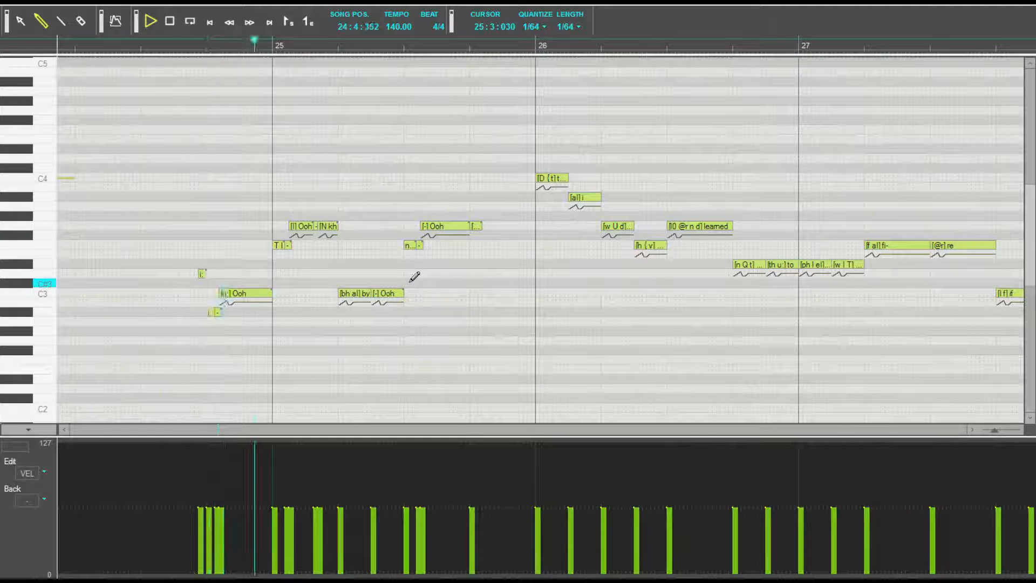
pyautogui.click(182, 43)
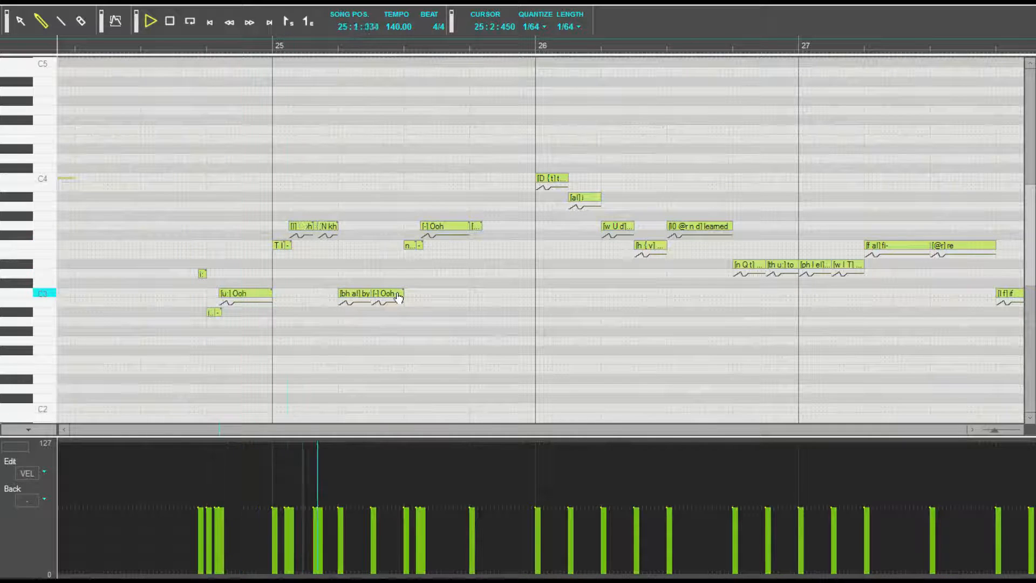
pyautogui.press('space')
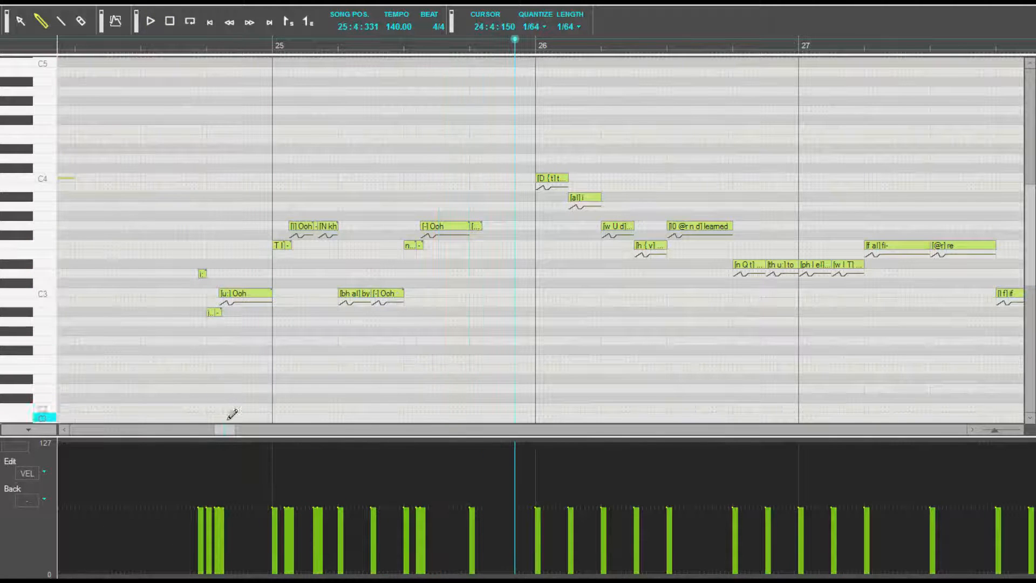
pyautogui.moveTo(231, 429); pyautogui.dragTo(236, 430)
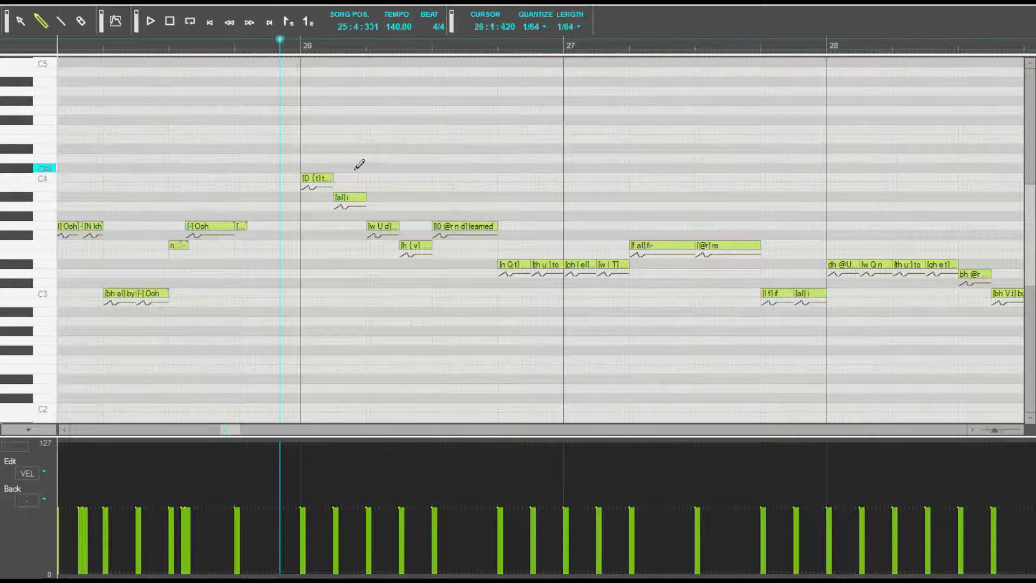
# Step: Split the "D { t" note at bar 26 into a short A#3 note with phoneme "D" and a C4 note with phoneme "{"
pyautogui.moveTo(332, 178)
pyautogui.mouseDown()
pyautogui.moveTo(308, 177)
pyautogui.moveTo(303, 200)
pyautogui.moveTo(333, 178)
pyautogui.mouseUp()
pyautogui.doubleClick(305, 197)
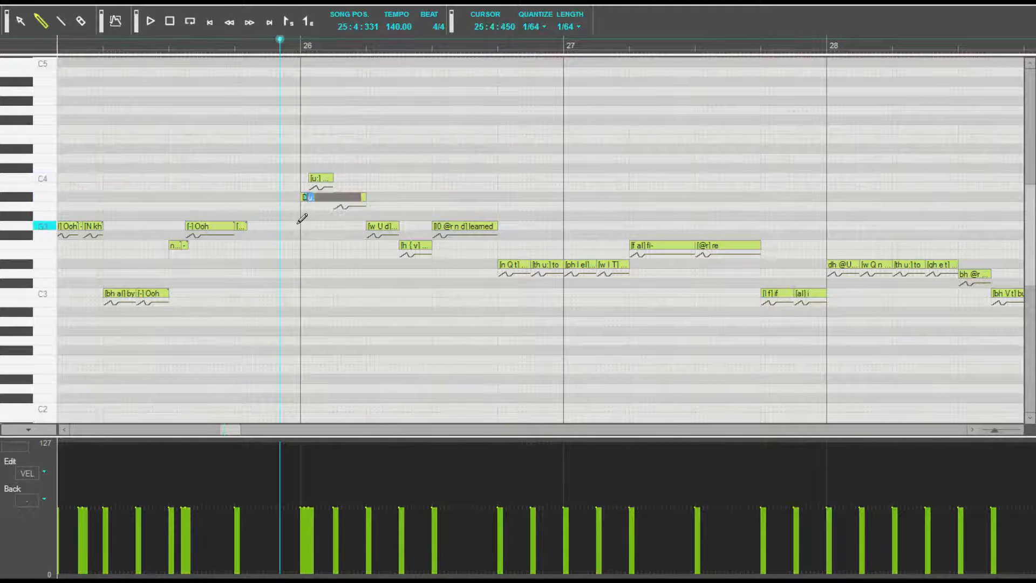
pyautogui.doubleClick(303, 199)
pyautogui.click(336, 192)
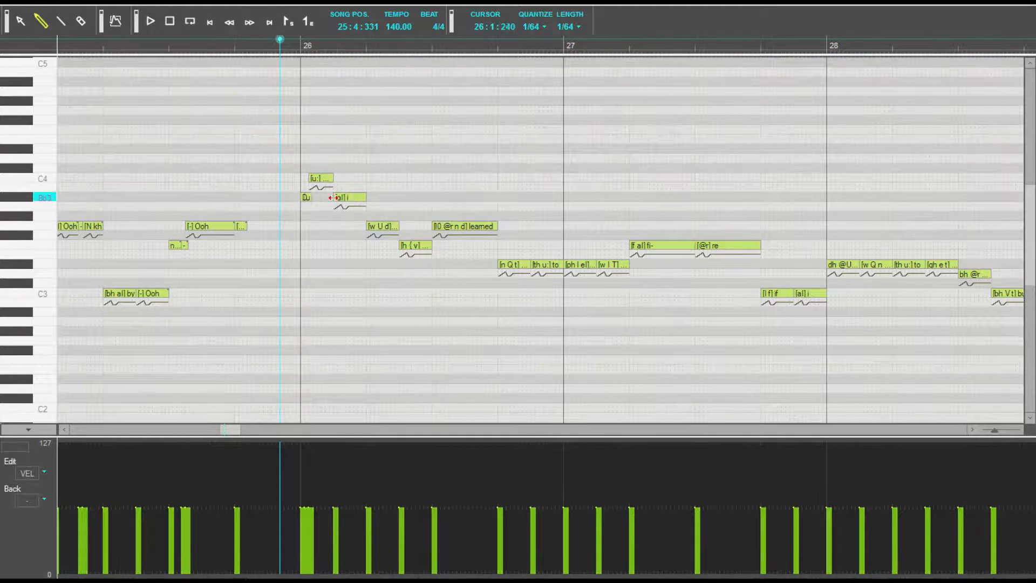
pyautogui.doubleClick(305, 197)
pyautogui.press('BackSpace')
pyautogui.press('BackSpace')
pyautogui.press('Tab')
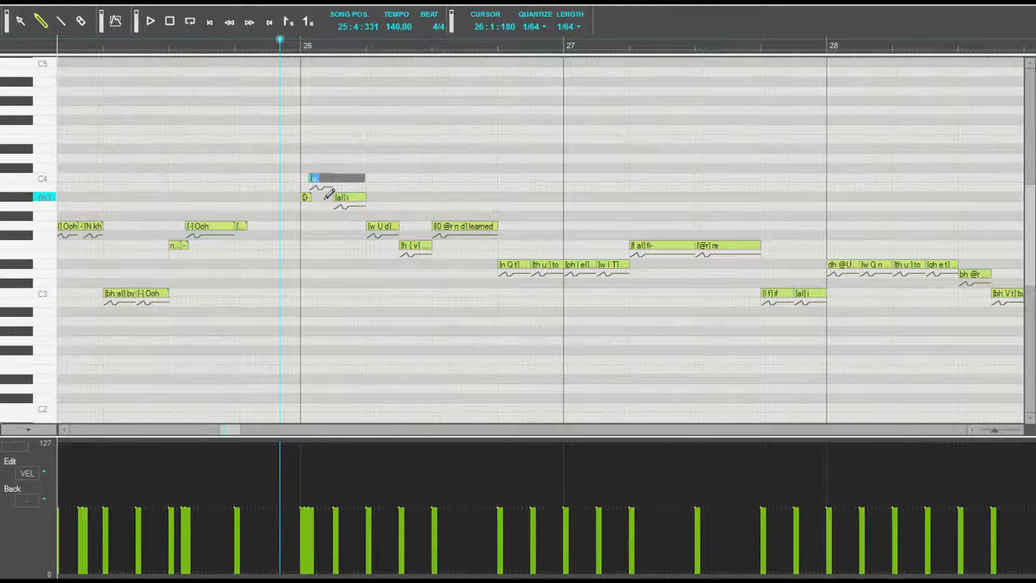
pyautogui.press('Tab')
# Step: Set the phonemes of the "i" note to "d @" and play back the phrase from just before bar 26
pyautogui.write('d')
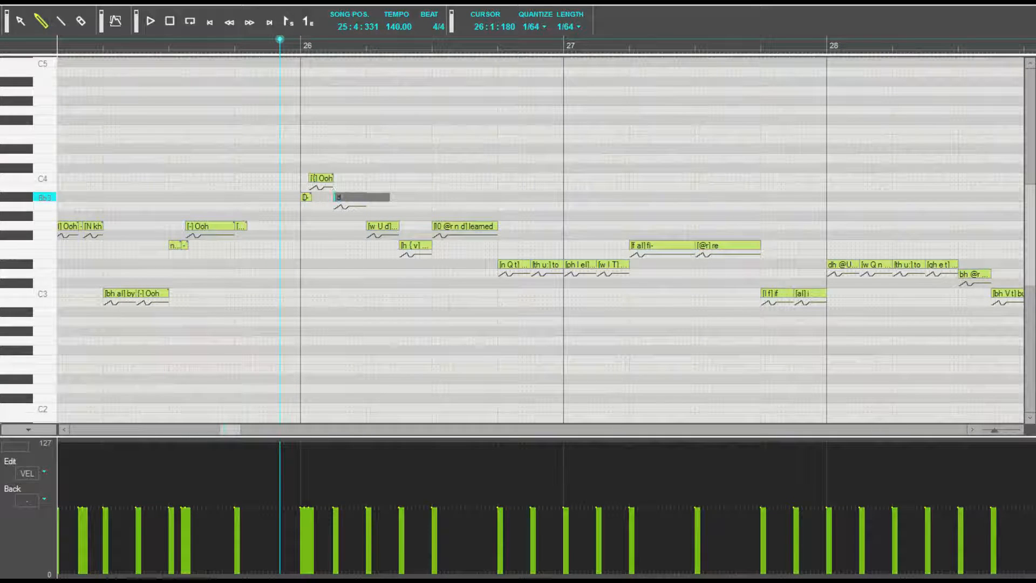
pyautogui.write(' @')
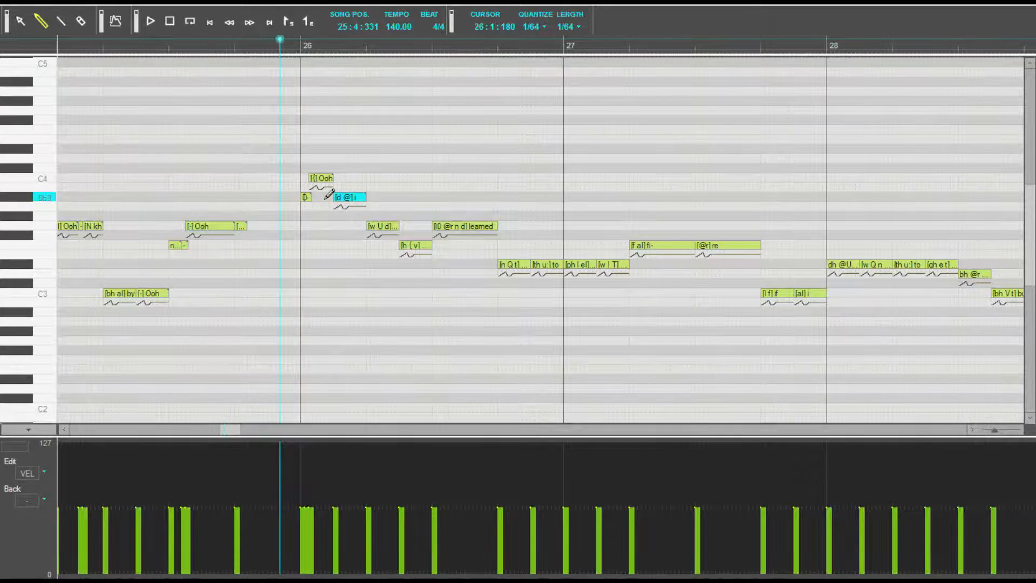
pyautogui.press('Return')
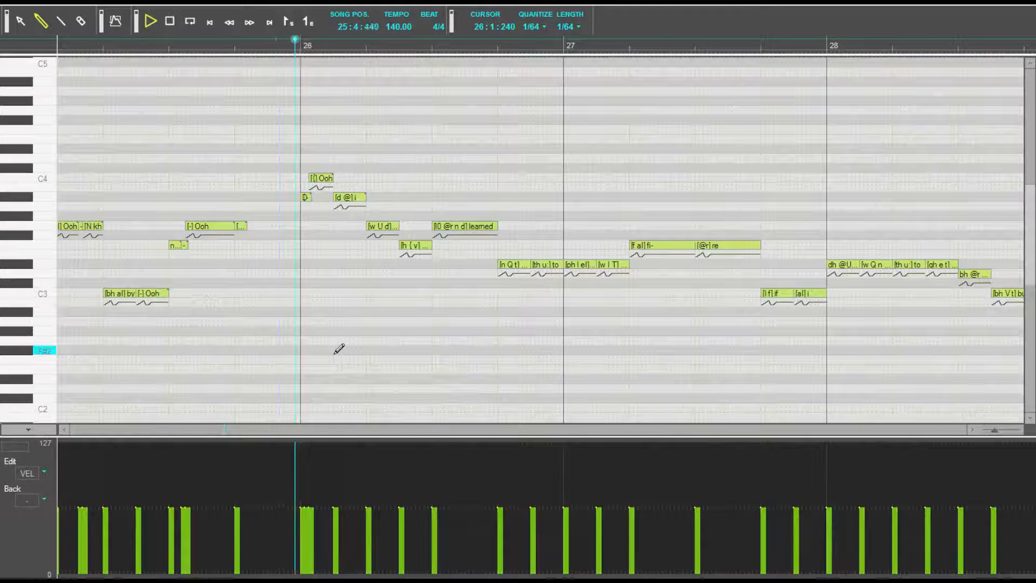
pyautogui.click(288, 44)
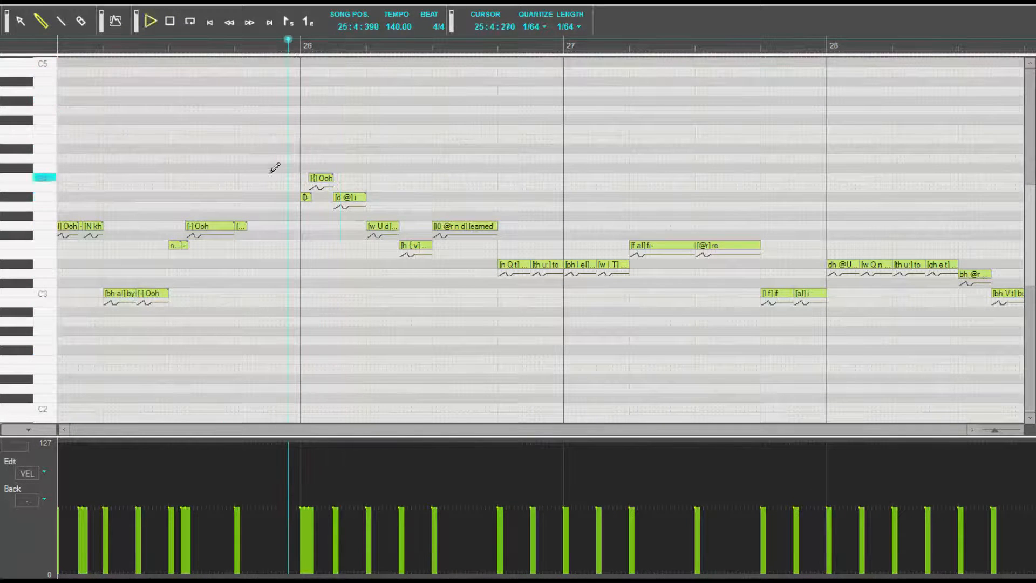
pyautogui.press('space')
pyautogui.press('space')
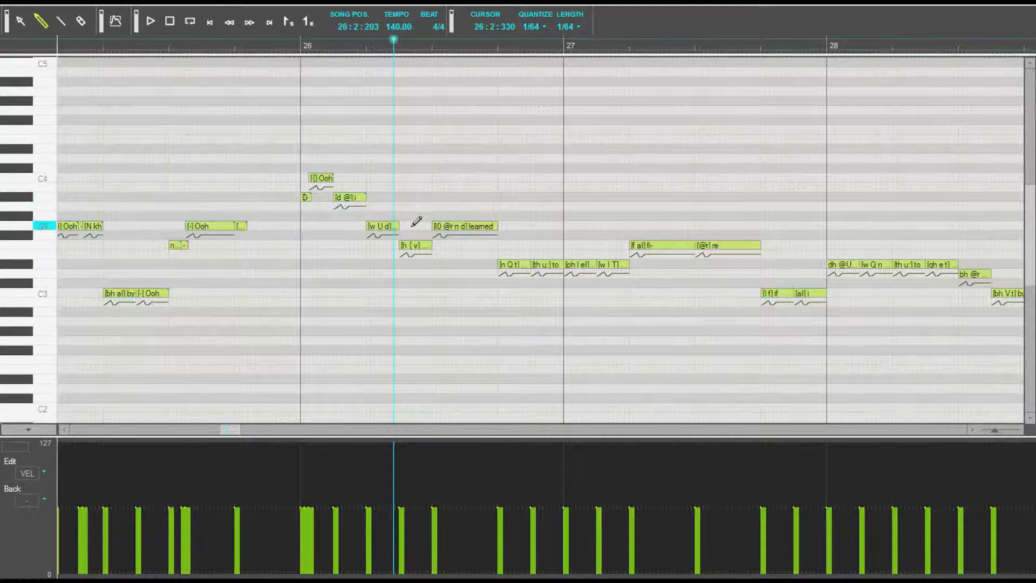
# Step: Set the "w U d" note to "w U" and the following "h { v" note to "d @", and play back the phrase
pyautogui.doubleClick(384, 227)
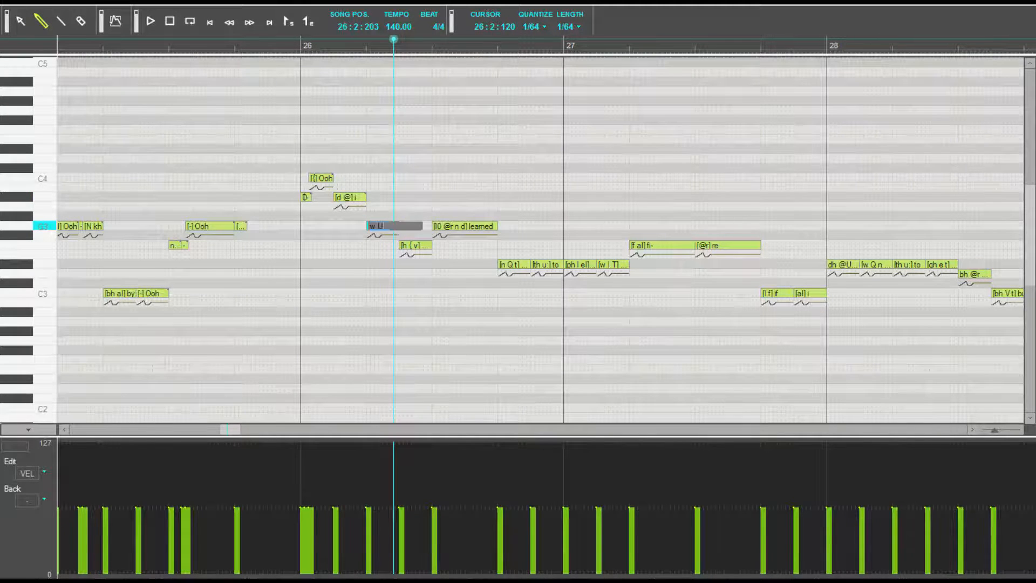
pyautogui.press('Tab')
pyautogui.write('d')
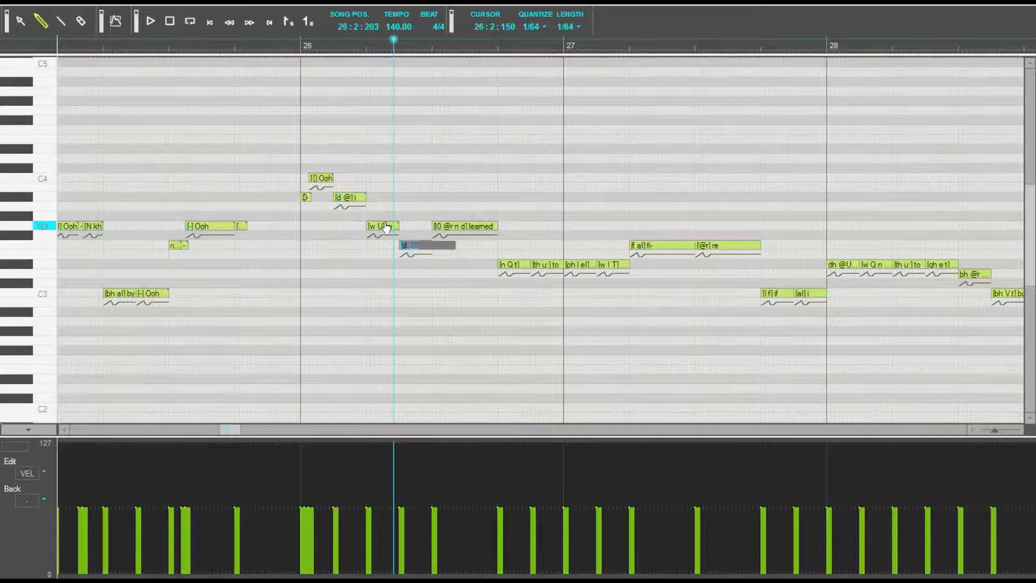
pyautogui.press('Return')
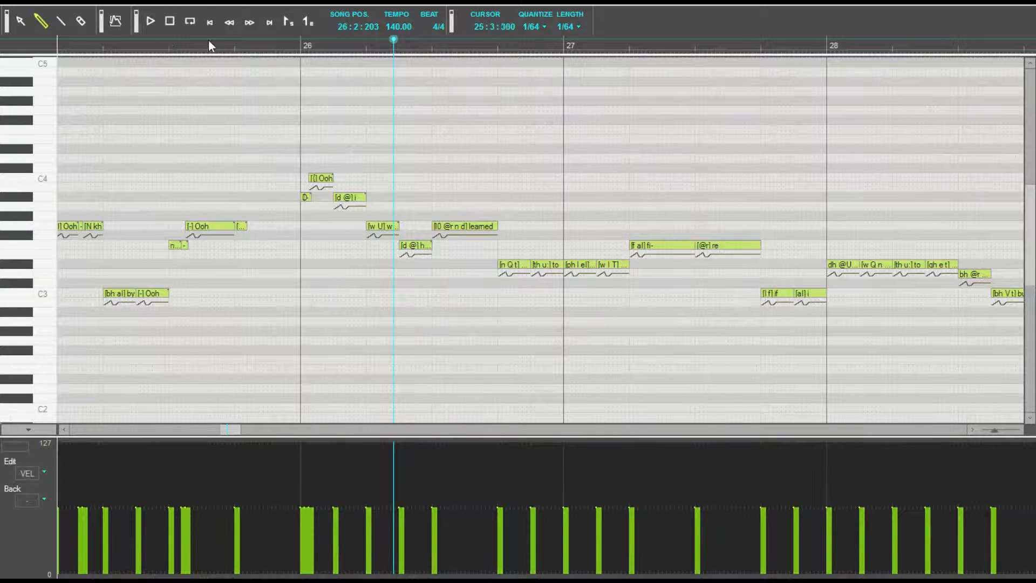
pyautogui.click(151, 54)
pyautogui.press('space')
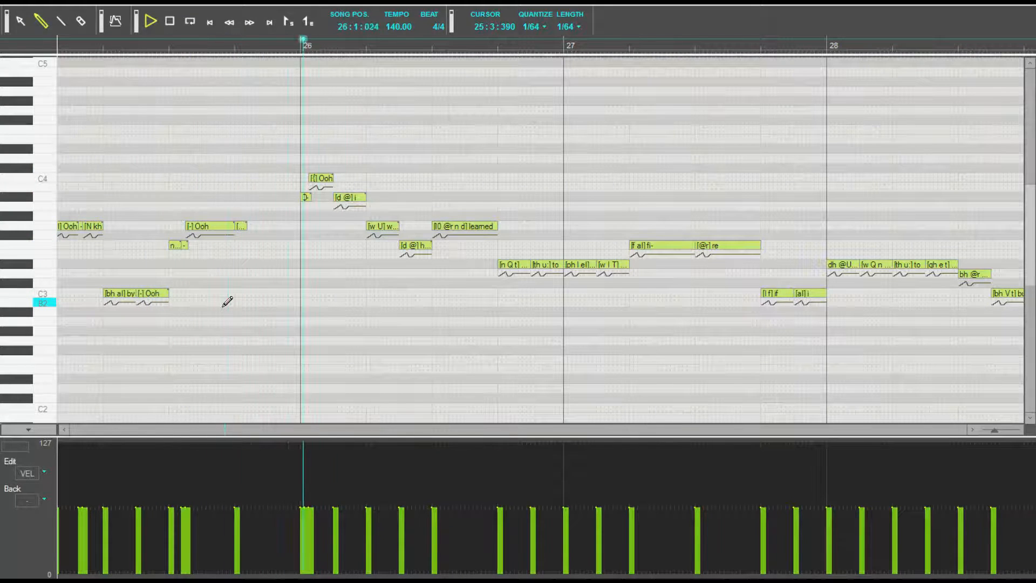
pyautogui.press('space')
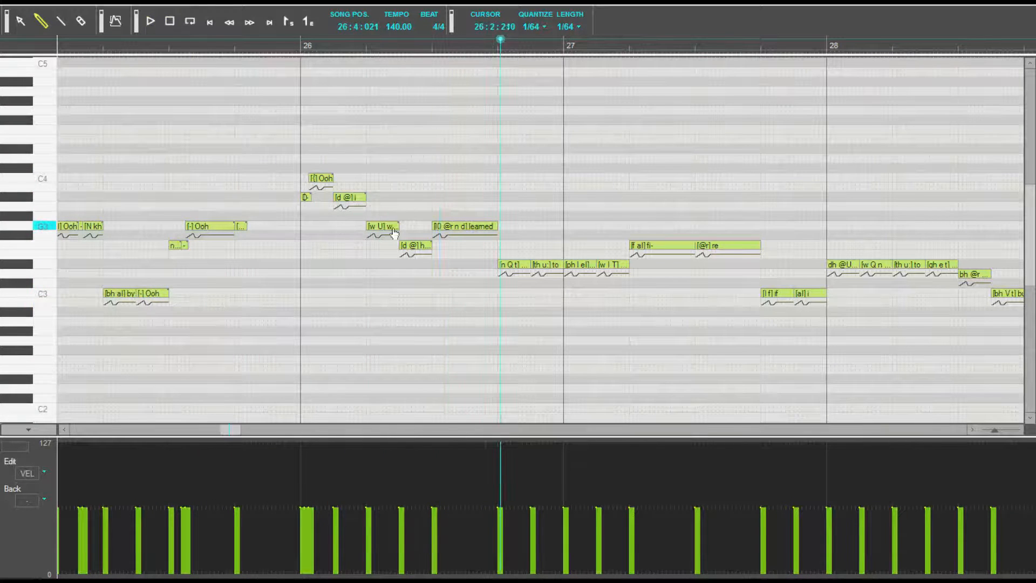
# Step: Split the "w U" note into a very short F3 note "w" and a G3 note with phoneme "-"
pyautogui.click(374, 230)
pyautogui.moveTo(375, 232); pyautogui.dragTo(372, 232)
pyautogui.moveTo(370, 227)
pyautogui.mouseDown()
pyautogui.moveTo(371, 246)
pyautogui.moveTo(399, 224)
pyautogui.mouseUp()
pyautogui.doubleClick(393, 226)
pyautogui.write('-')
pyautogui.press('Return')
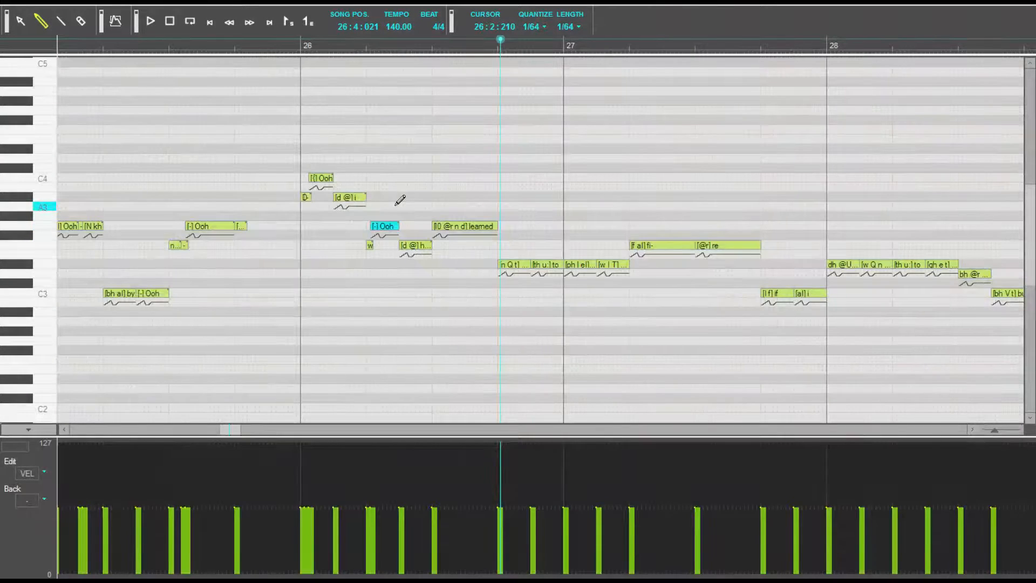
# Step: Lower the velocity of the short "D" note at the start of bar 26 and play back the phrase
pyautogui.click(395, 348)
pyautogui.click(271, 49)
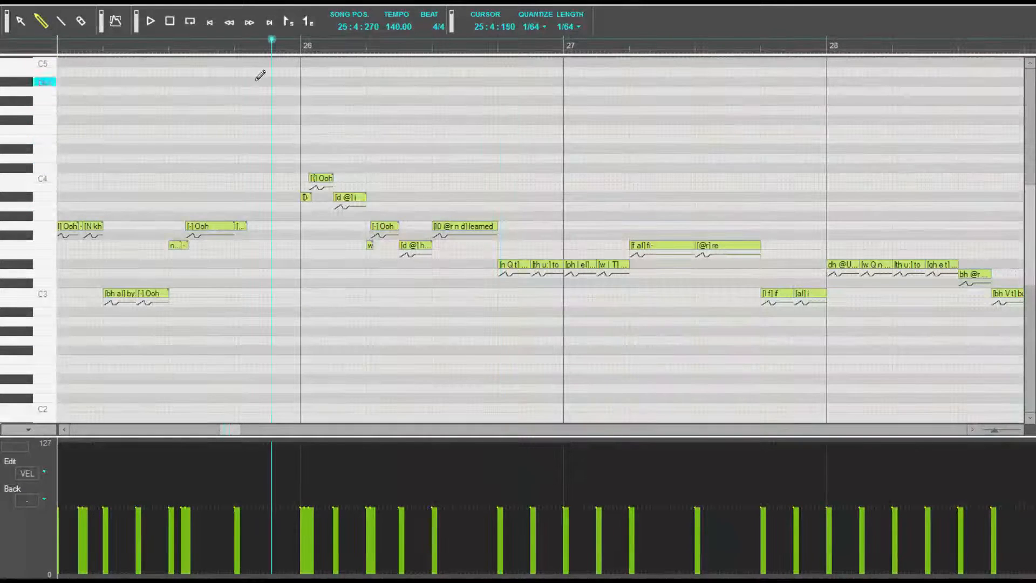
pyautogui.click(302, 524)
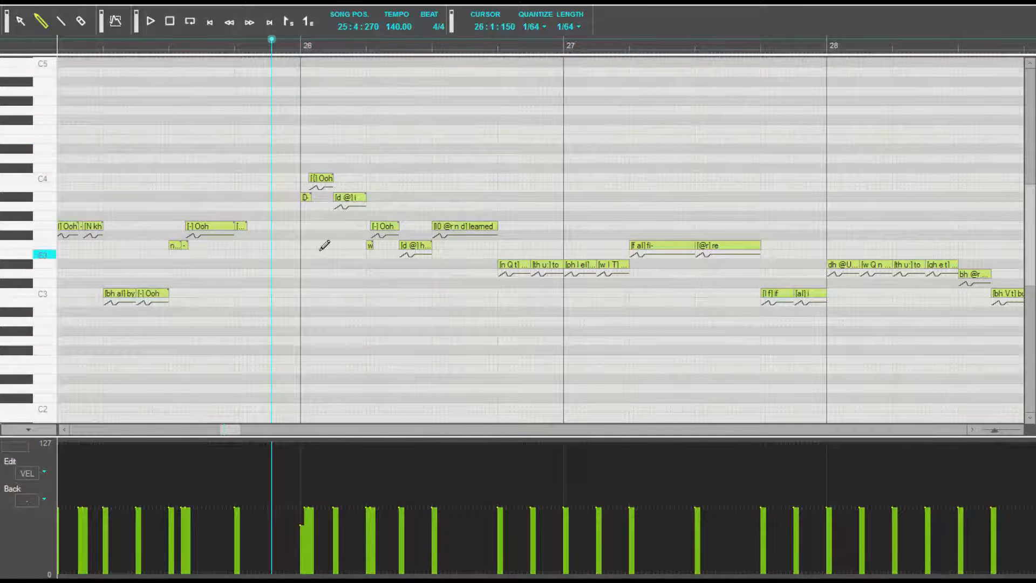
pyautogui.press('space')
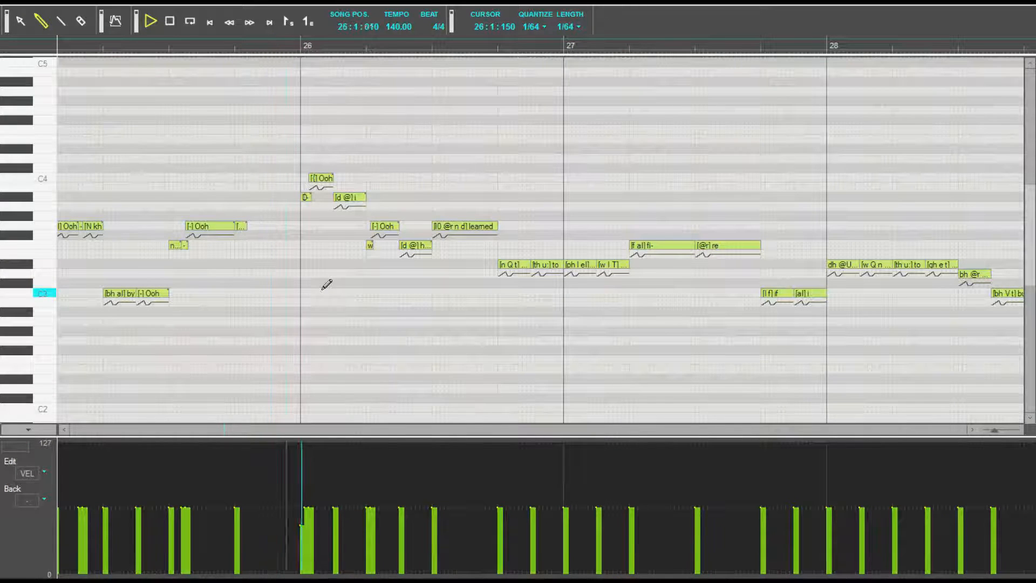
pyautogui.press('space')
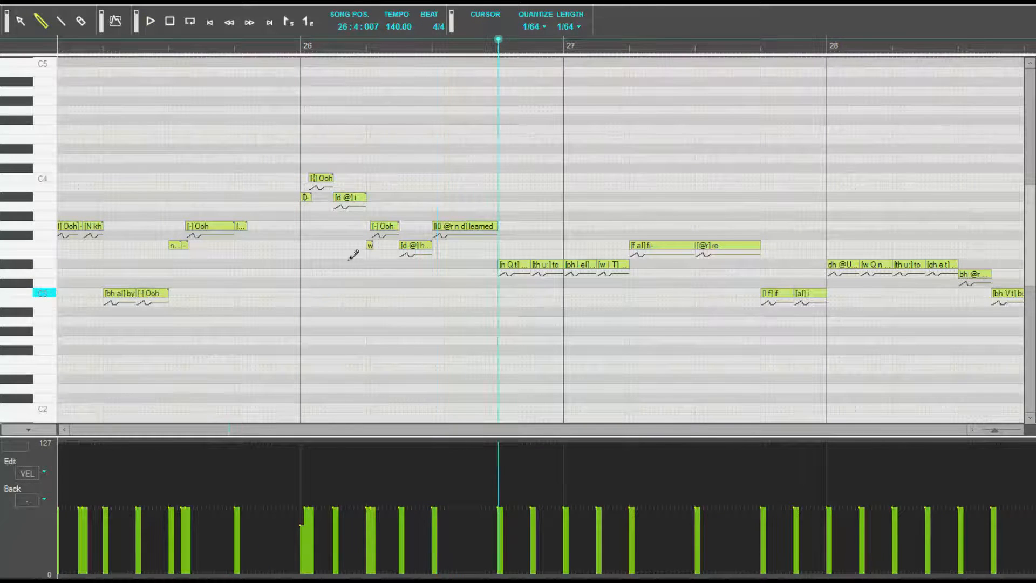
# Step: Shorten the phonemes of the "learned" note to "l0 @r"
pyautogui.doubleClick(484, 233)
pyautogui.press('Return')
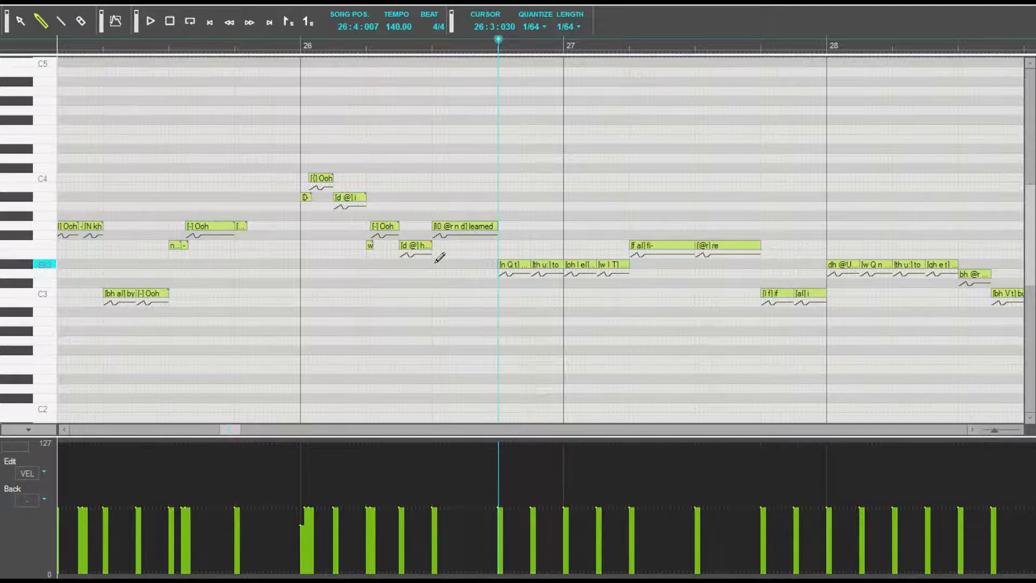
pyautogui.doubleClick(485, 226)
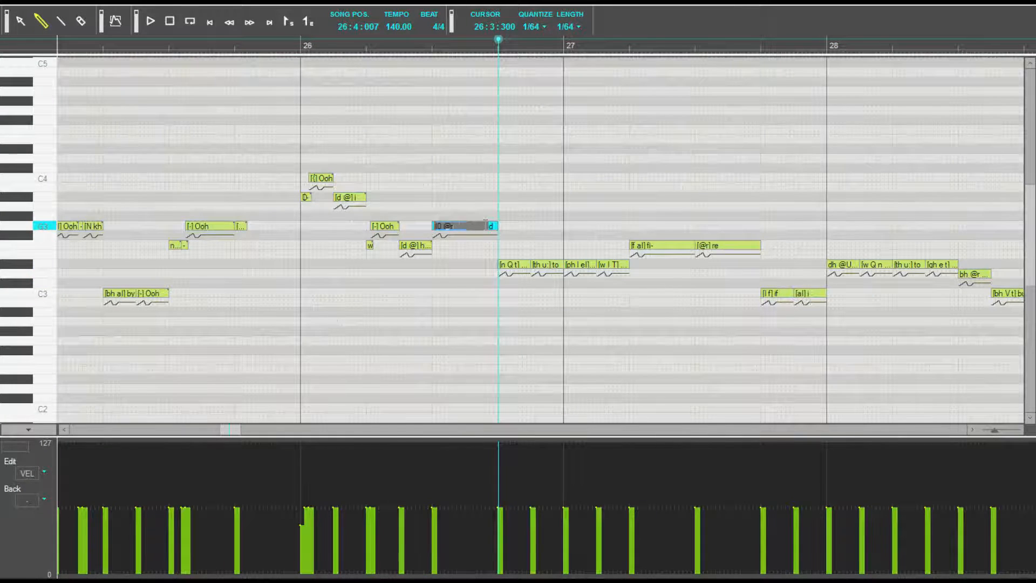
pyautogui.press('Return')
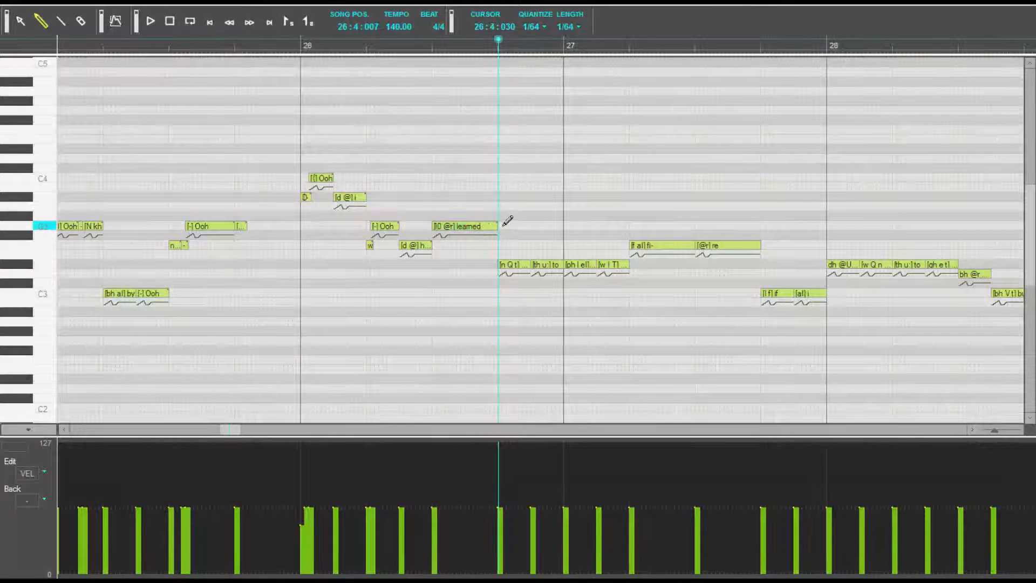
# Step: Split "learned" into two short F3 notes and a G3 note, with phoneme "-" on the second short note and "@r" on the G3 note
pyautogui.moveTo(496, 226)
pyautogui.mouseDown()
pyautogui.moveTo(438, 231)
pyautogui.moveTo(441, 245)
pyautogui.moveTo(510, 226)
pyautogui.moveTo(498, 226)
pyautogui.mouseUp()
pyautogui.click(447, 244)
pyautogui.moveTo(442, 245); pyautogui.dragTo(489, 246)
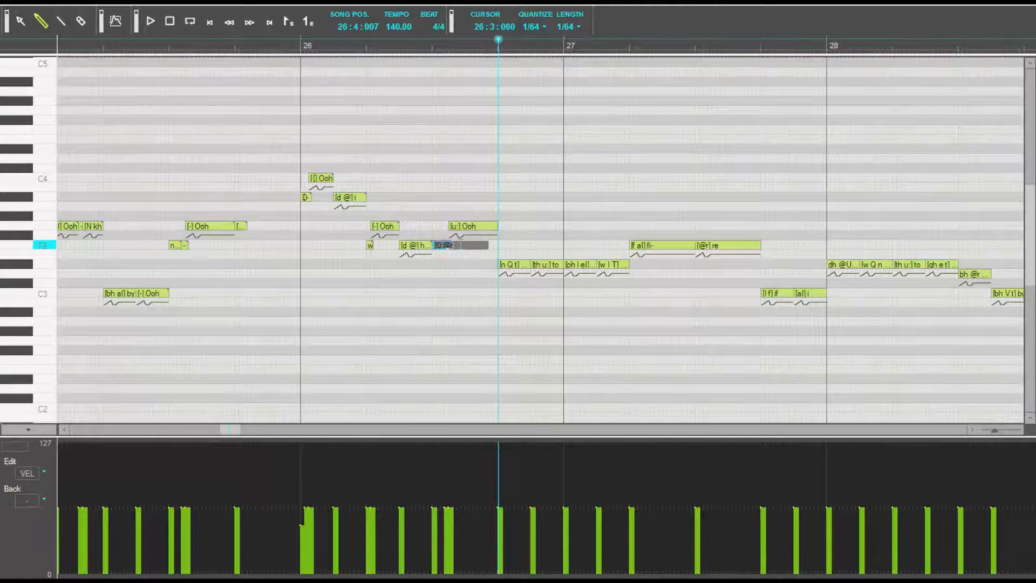
pyautogui.press('Tab')
pyautogui.press('Tab')
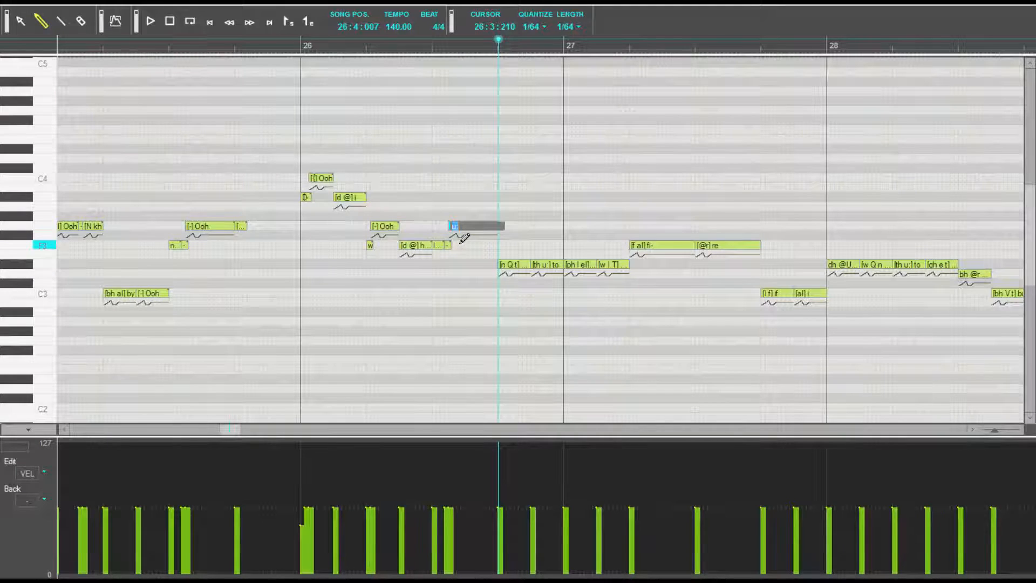
pyautogui.press('Return')
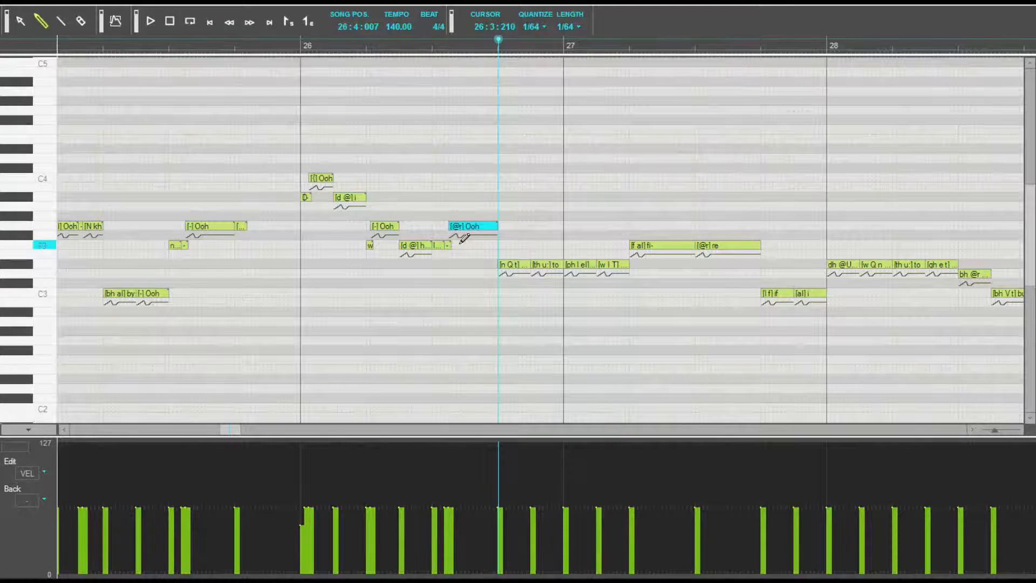
# Step: Shorten the "@r" note and add a short G3 note with phoneme "n" after it
pyautogui.click(552, 160)
pyautogui.moveTo(495, 223)
pyautogui.mouseDown()
pyautogui.moveTo(482, 224)
pyautogui.moveTo(498, 224)
pyautogui.mouseUp()
pyautogui.doubleClick(489, 223)
pyautogui.write('n')
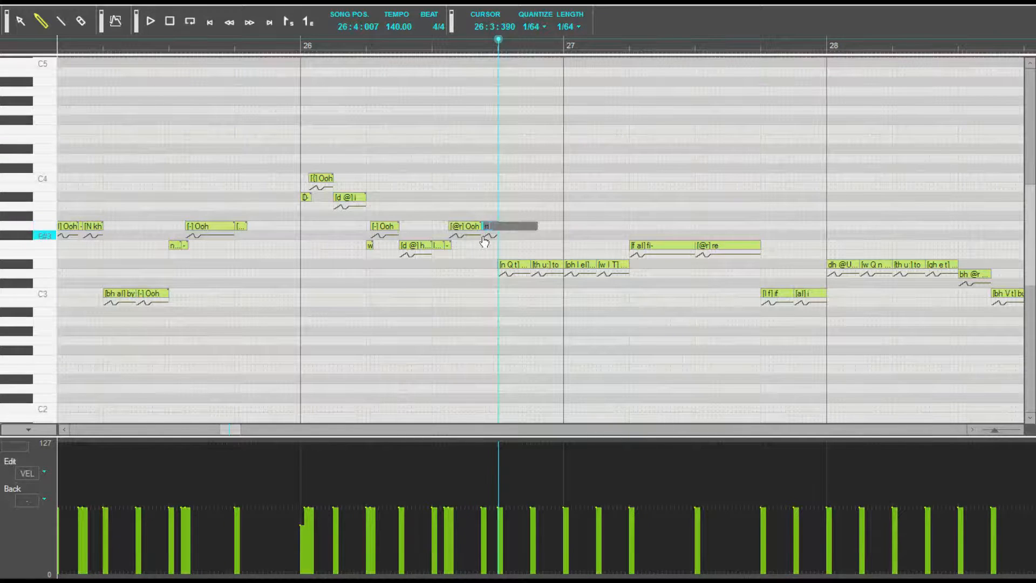
pyautogui.press('Return')
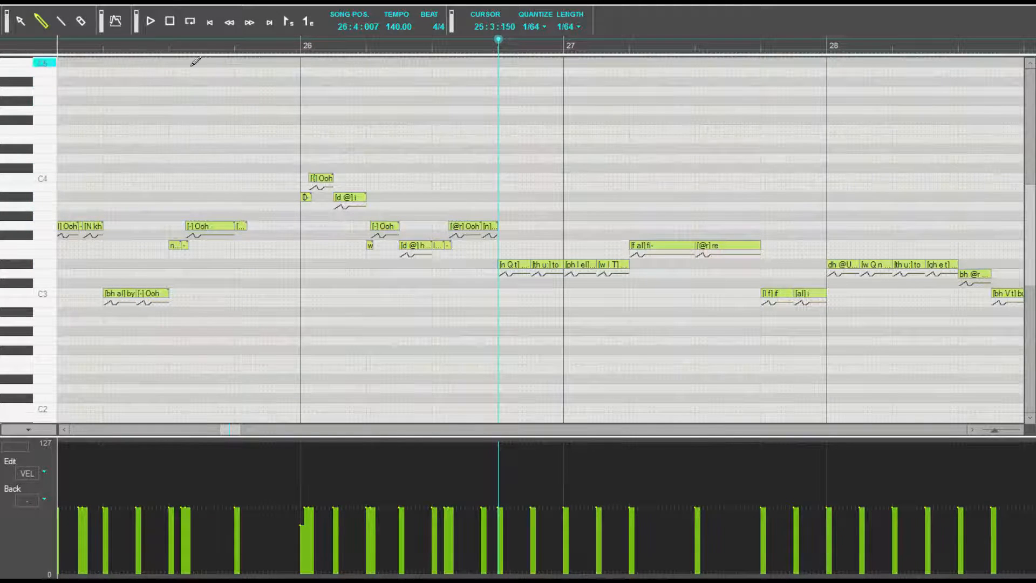
# Step: Play back the line from the second half of bar 25 through the end of "learned"
pyautogui.click(151, 48)
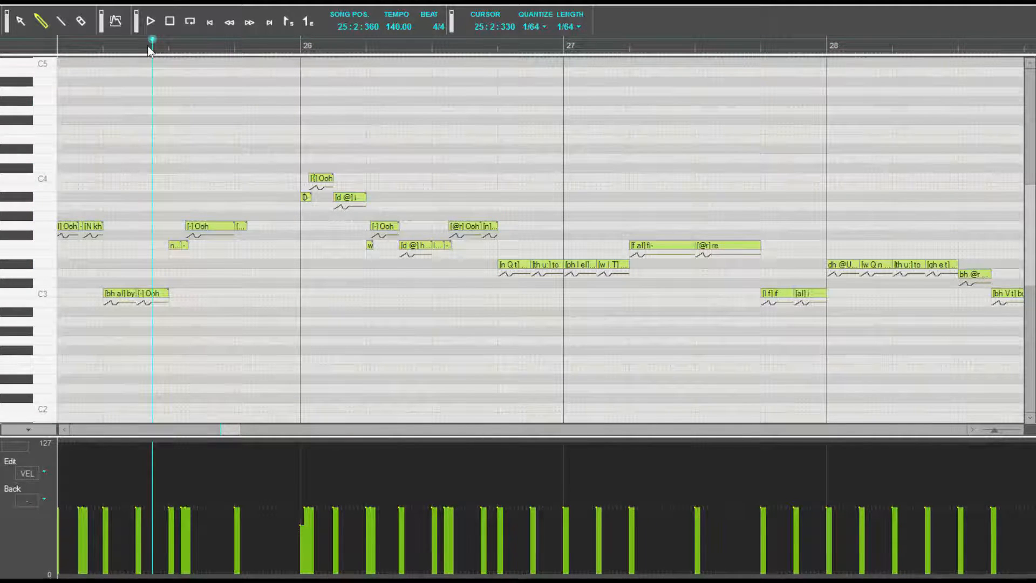
pyautogui.click(152, 22)
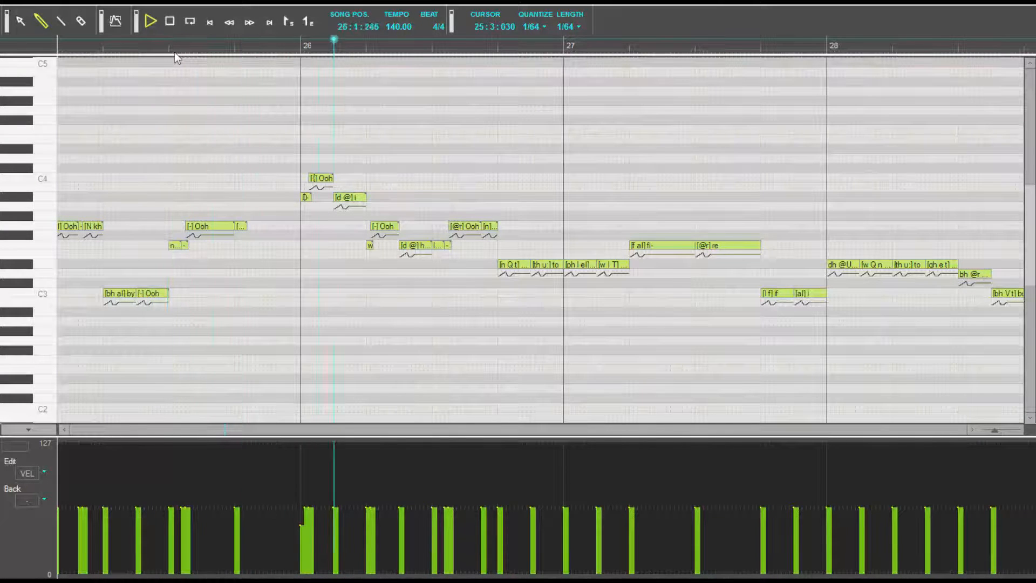
pyautogui.click(169, 21)
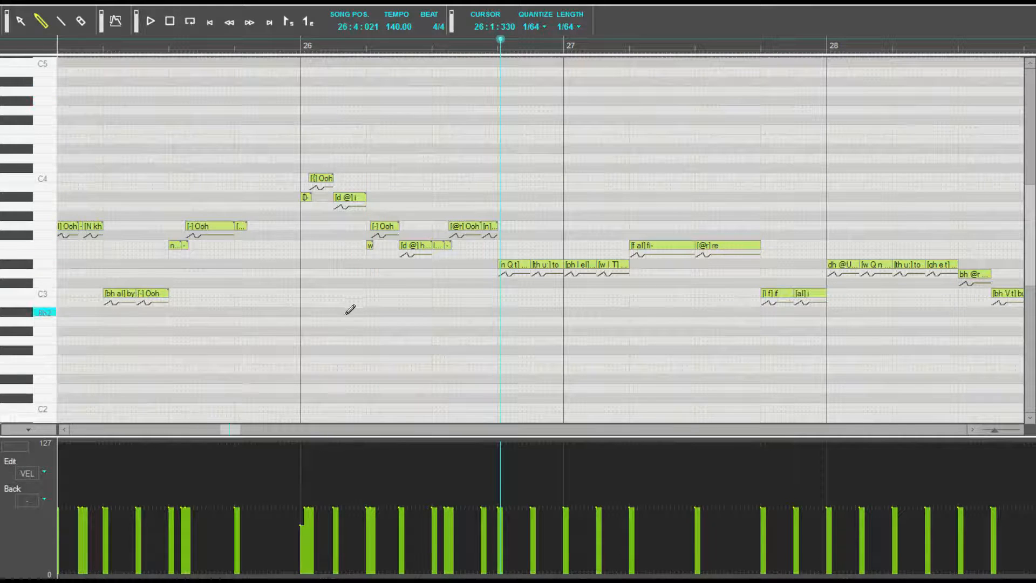
# Step: Set the phonemes of the short G3 note ending "learned" to "n Sil" and play back from just before bar 26
pyautogui.moveTo(231, 430); pyautogui.dragTo(233, 429)
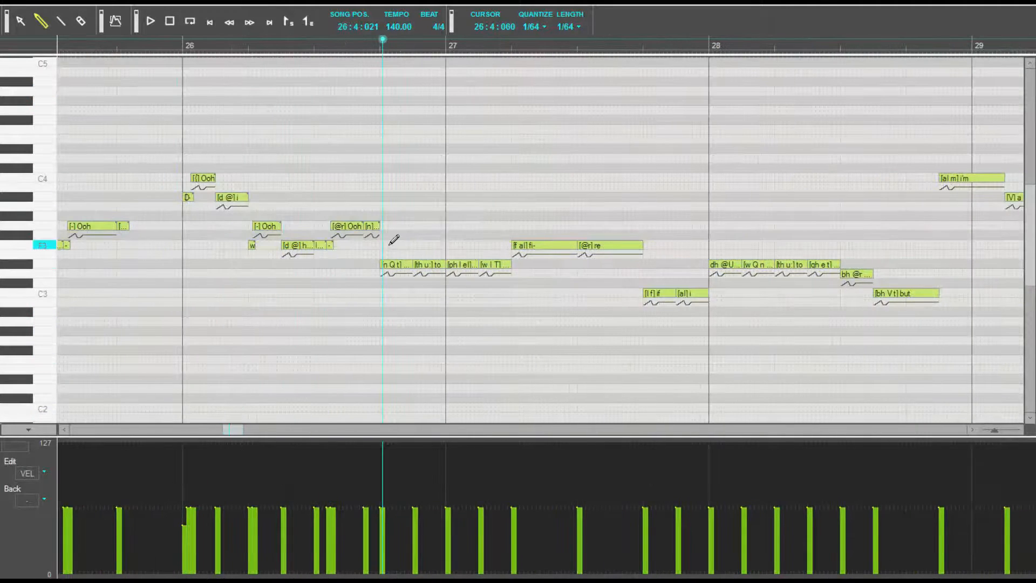
pyautogui.doubleClick(373, 226)
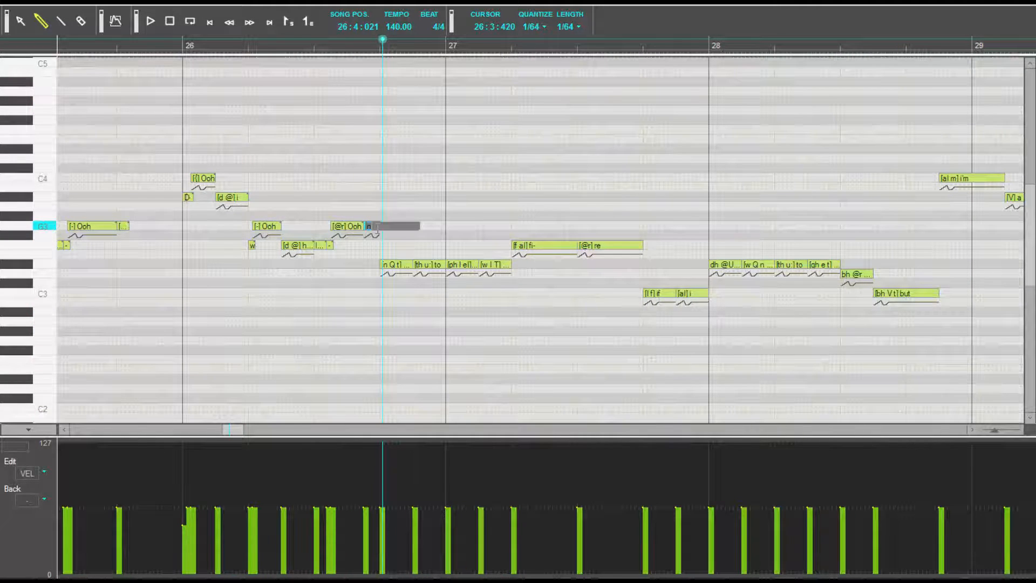
pyautogui.write('n Sil')
pyautogui.press('Return')
pyautogui.click(452, 430)
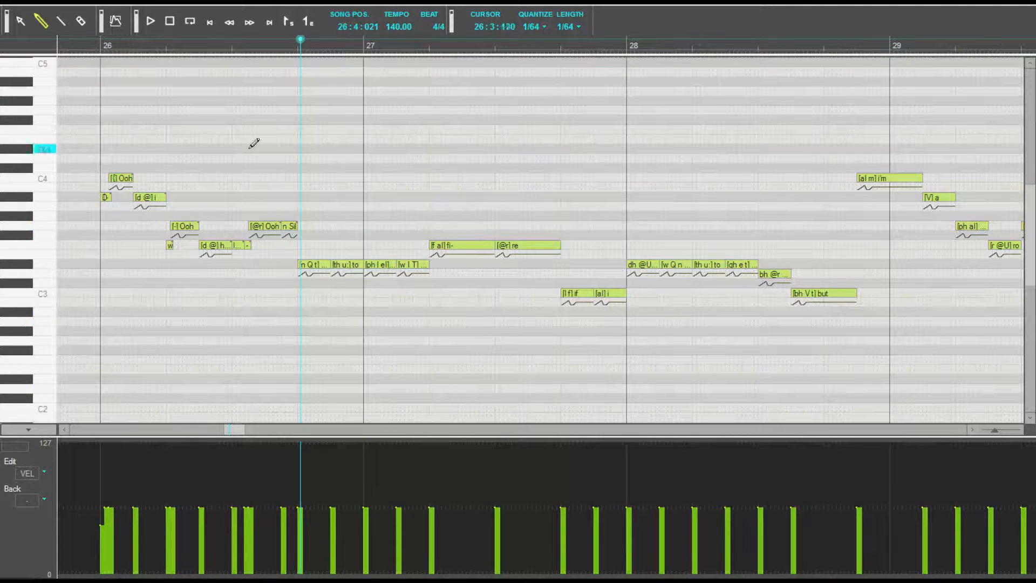
pyautogui.click(88, 39)
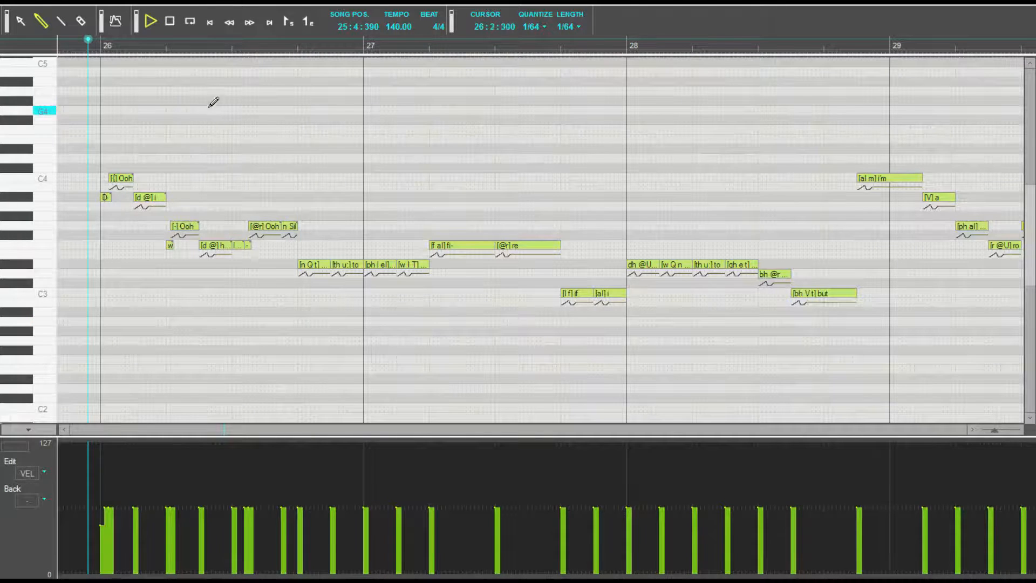
pyautogui.press('space')
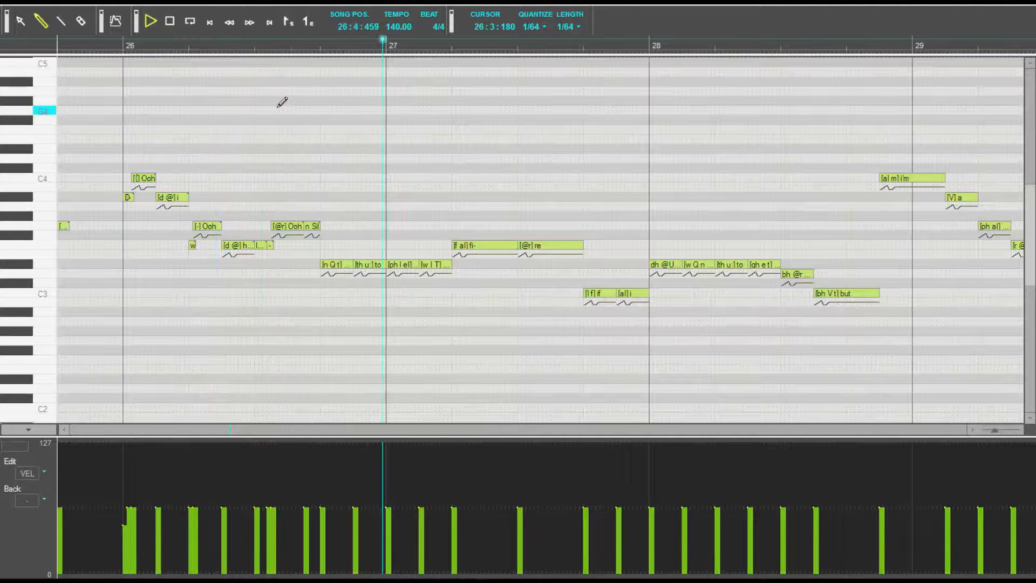
pyautogui.press('space')
# Step: Set the phoneme of the short G3 note ending "learned" in bar 26 to "n"
pyautogui.click(316, 244)
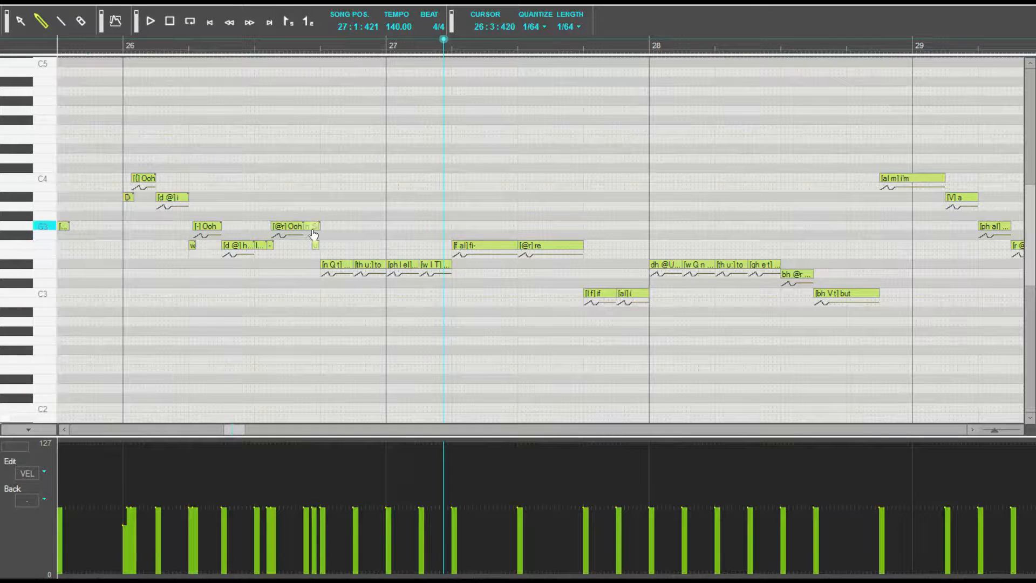
pyautogui.doubleClick(314, 226)
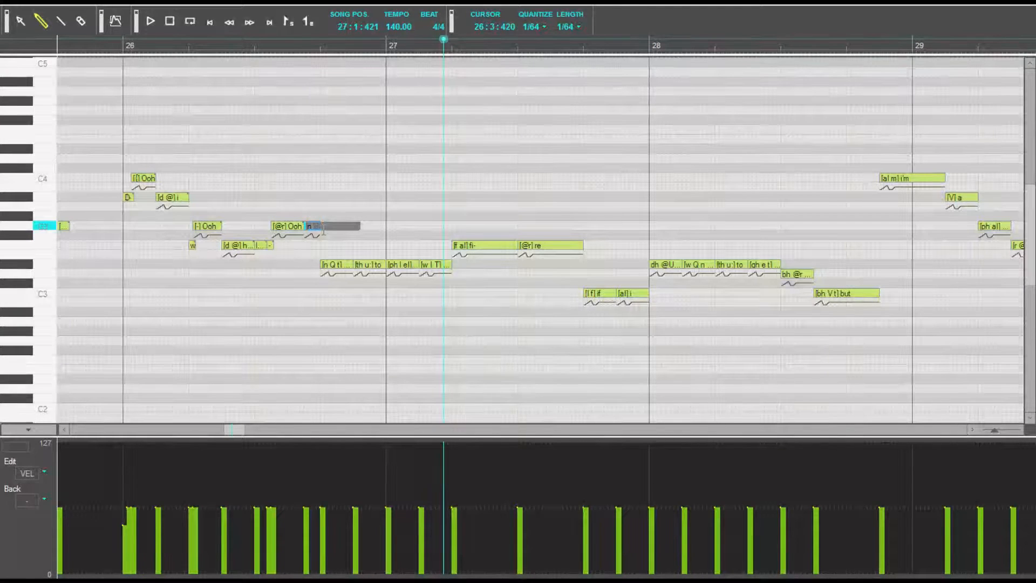
pyautogui.press('Return')
# Step: Set the phonemes of "not" to "n Q", shorten it by half, and add a short Eb3 note with phoneme "-" after it
pyautogui.click(345, 266)
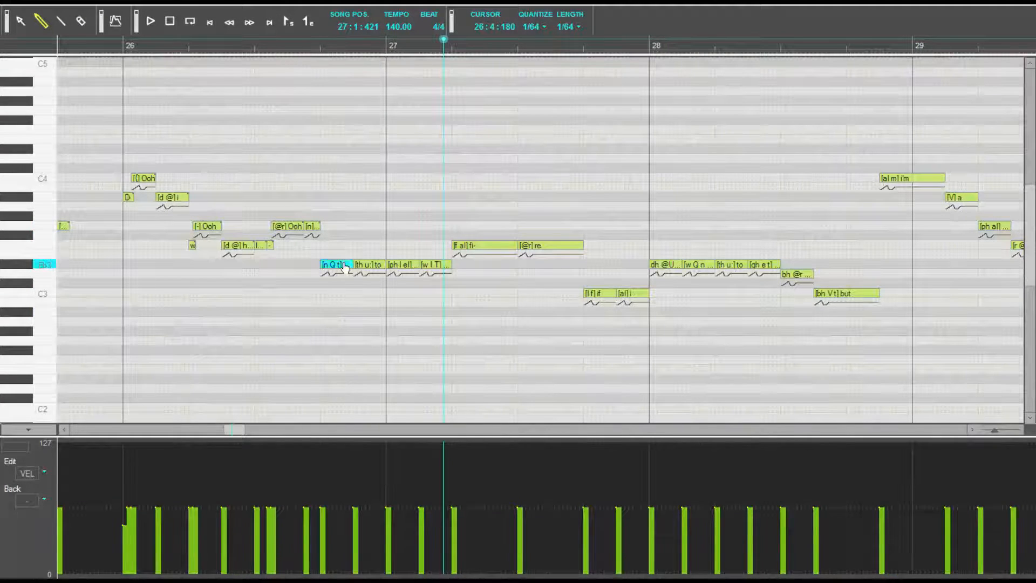
pyautogui.doubleClick(346, 265)
pyautogui.press('BackSpace')
pyautogui.press('Return')
pyautogui.moveTo(351, 265)
pyautogui.mouseDown()
pyautogui.moveTo(339, 265)
pyautogui.moveTo(354, 265)
pyautogui.mouseUp()
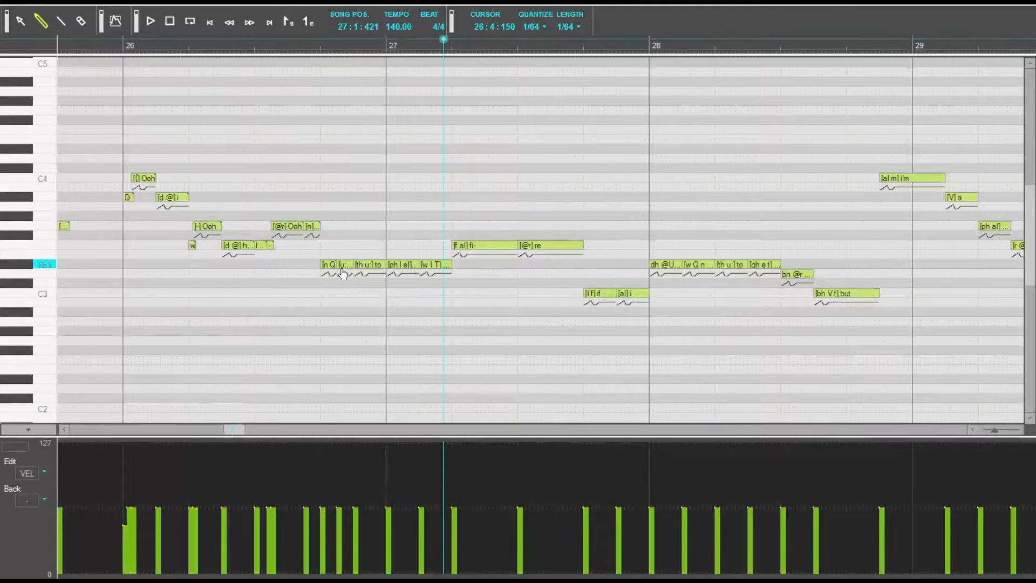
pyautogui.doubleClick(345, 265)
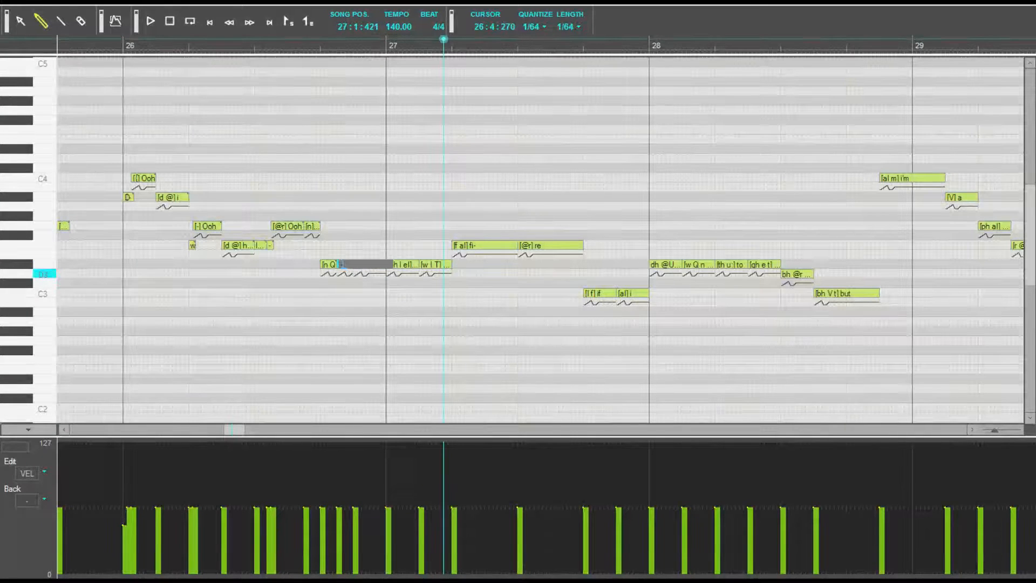
# Step: Set the phonemes of "to" at the end of bar 26 to "th U" and lower the velocity of "play"
pyautogui.doubleClick(367, 263)
pyautogui.write('th U')
pyautogui.press('Return')
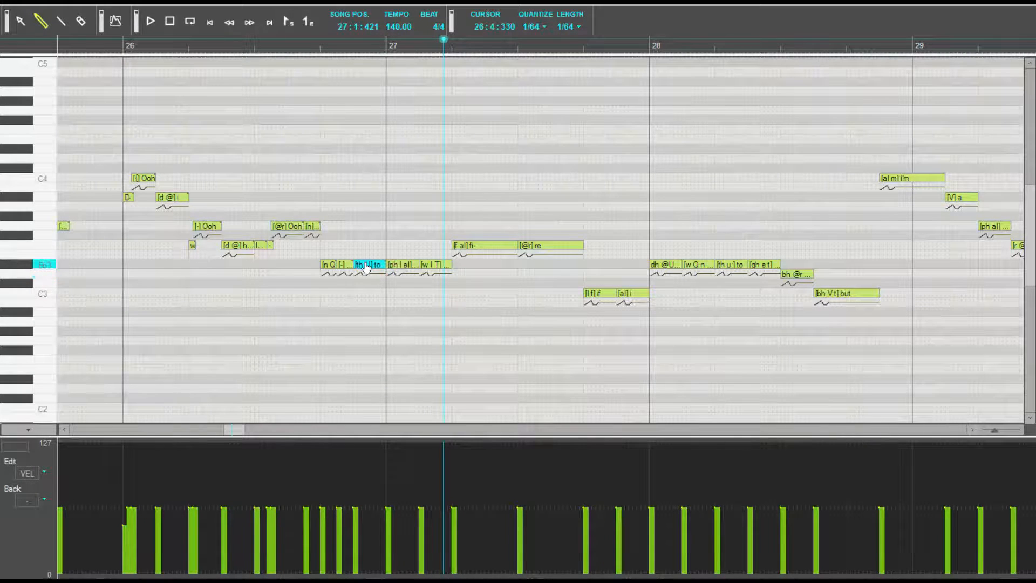
pyautogui.click(384, 539)
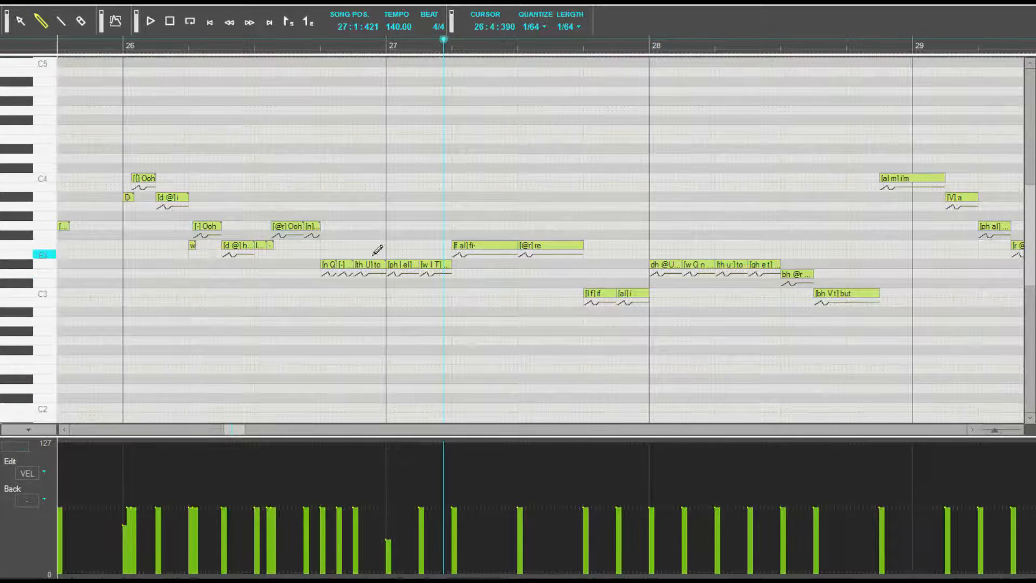
# Step: Shorten "to" by half, add a short Eb3 note carrying the "p" sound after it, and set the phonemes of "play" to "l0 eI"
pyautogui.moveTo(382, 264)
pyautogui.mouseDown()
pyautogui.moveTo(359, 264)
pyautogui.moveTo(386, 264)
pyautogui.mouseUp()
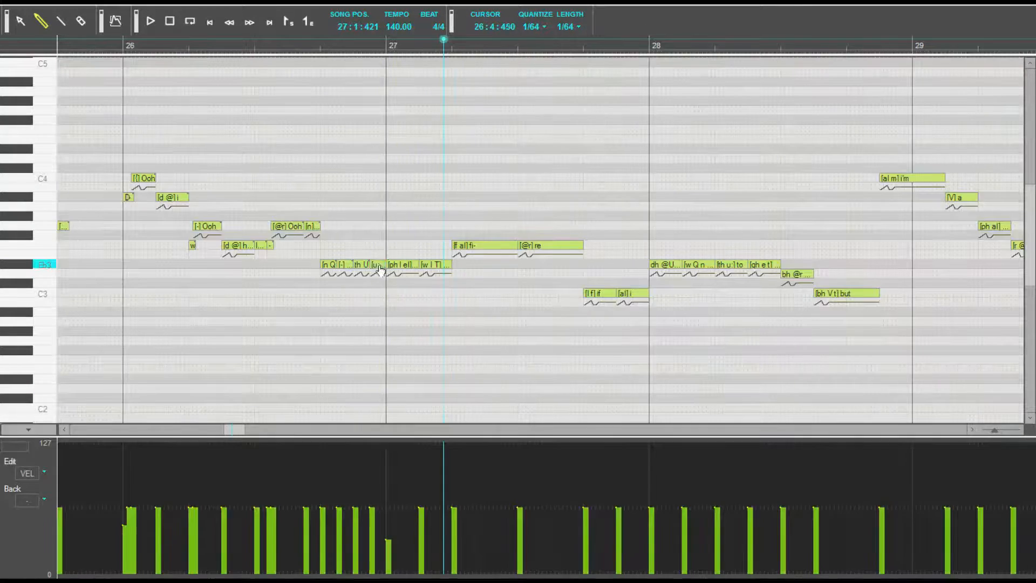
pyautogui.doubleClick(376, 265)
pyautogui.press('Tab')
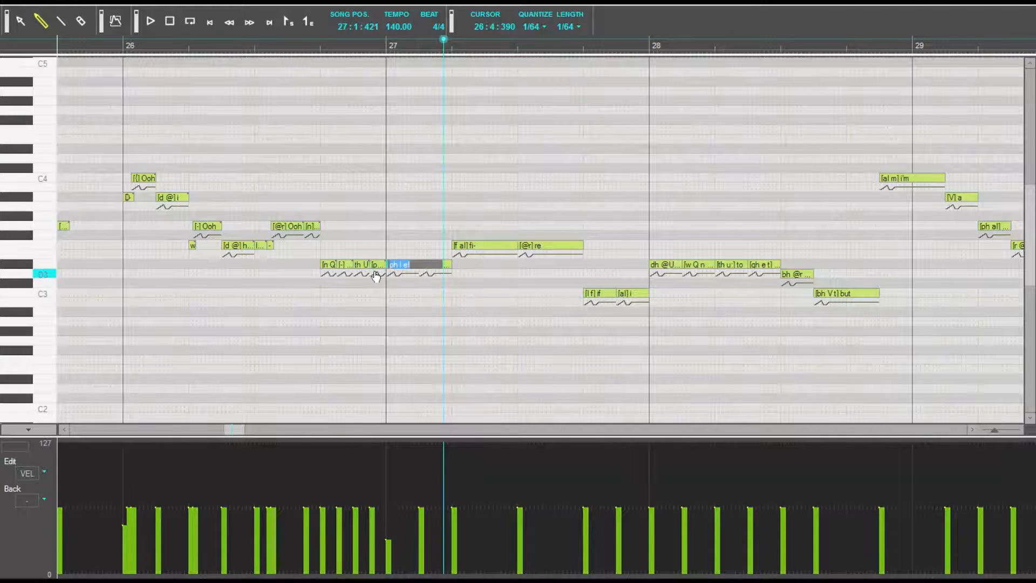
pyautogui.hotkey('shift', 'Tab')
pyautogui.press('Tab')
pyautogui.write('l0')
pyautogui.press('Return')
# Step: Play back the edited line from beat 4 of bar 25 into beat 2 of bar 27
pyautogui.click(98, 41)
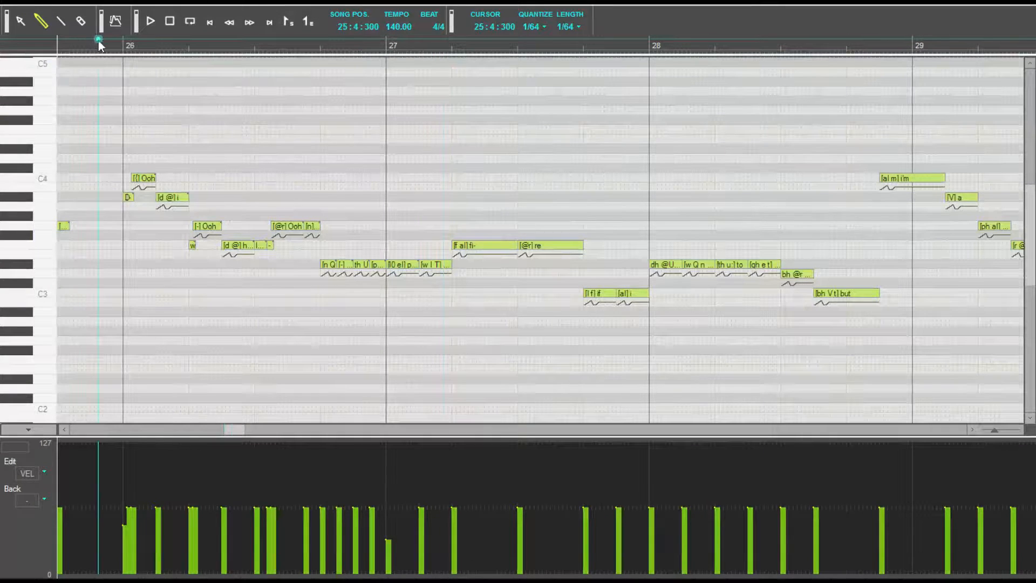
pyautogui.press('space')
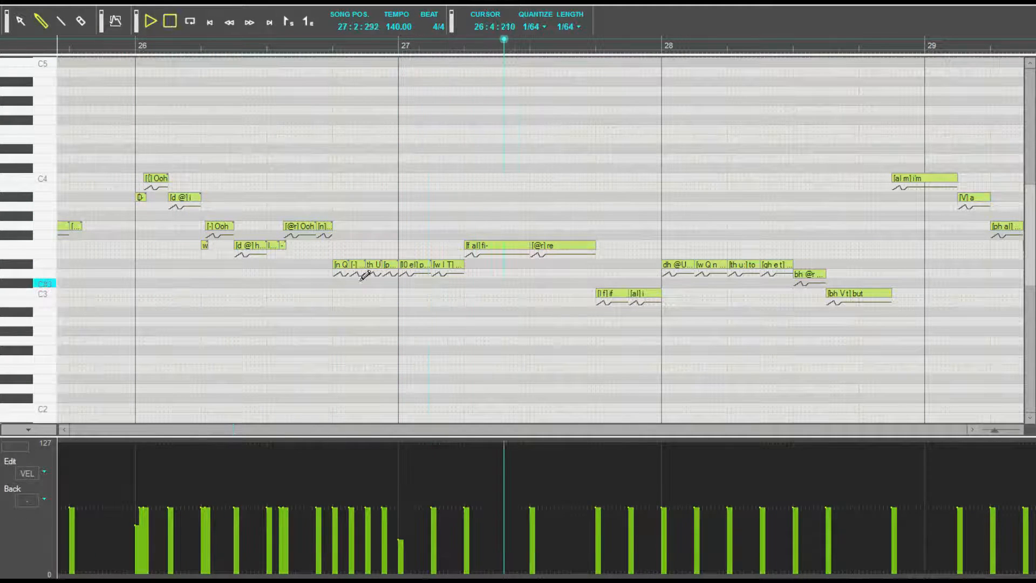
pyautogui.press('space')
# Step: Set the phonemes of the shortened "to" note at the end of bar 26 to "t U"
pyautogui.click(374, 264)
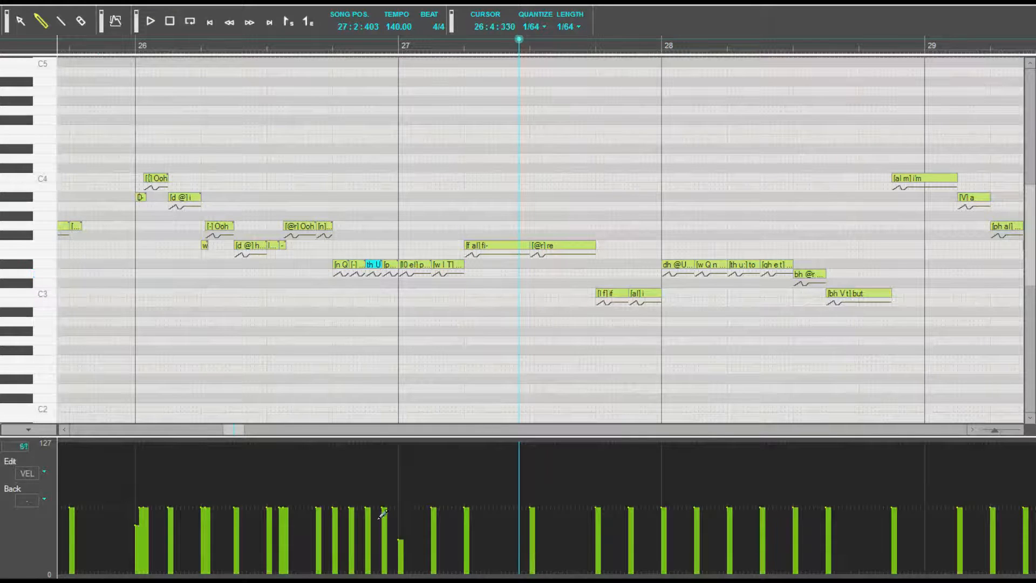
pyautogui.doubleClick(380, 263)
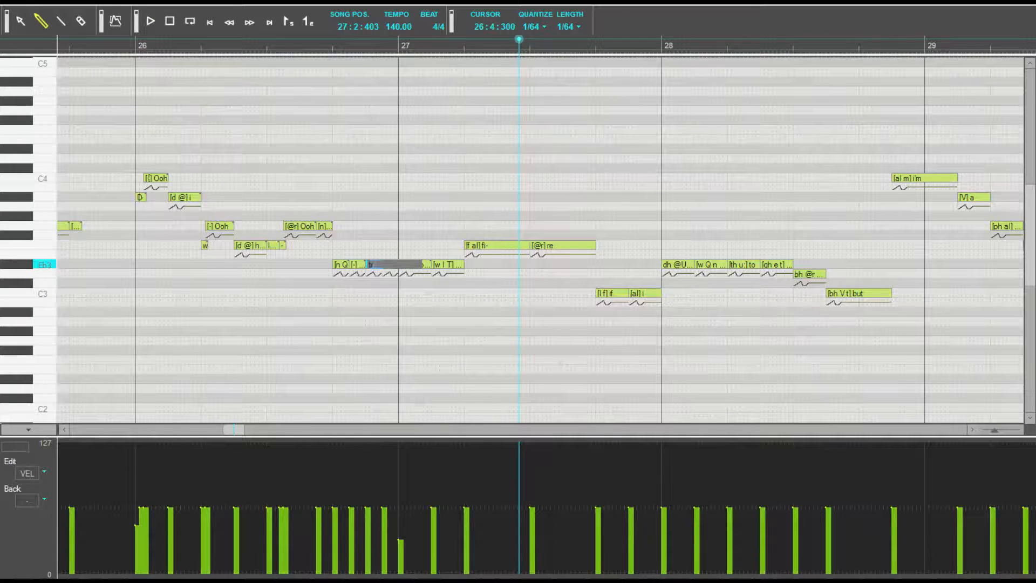
pyautogui.press('Return')
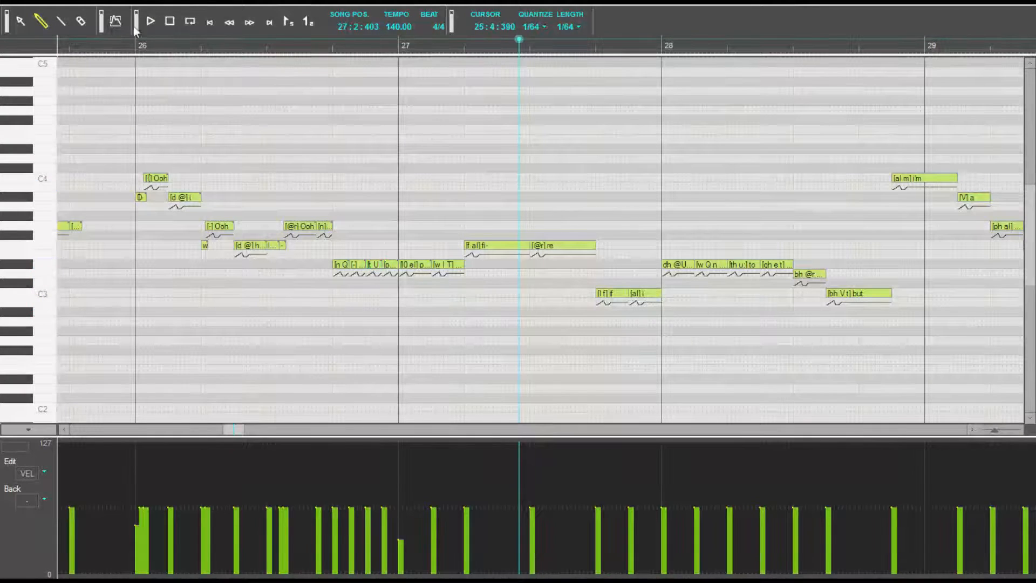
# Step: Play back the line twice from just before bar 26 and raise the velocity of the "t U" note
pyautogui.click(107, 42)
pyautogui.press('space')
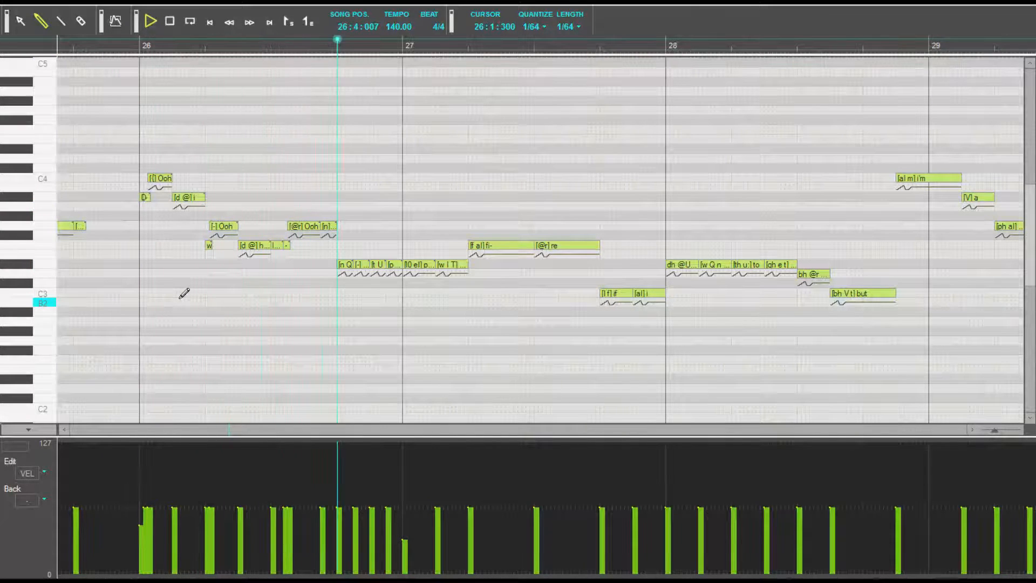
pyautogui.press('space')
pyautogui.click(121, 42)
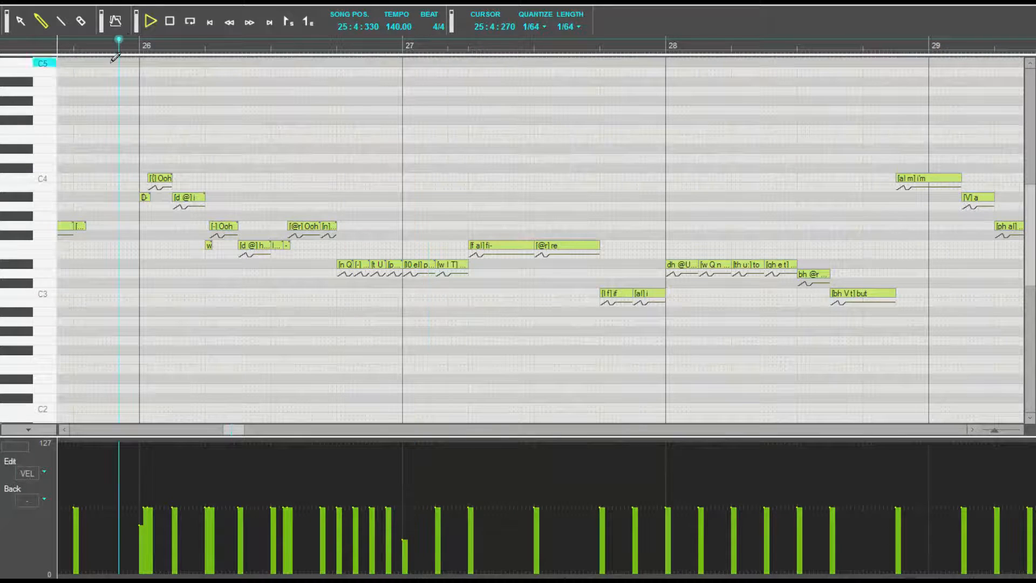
pyautogui.press('space')
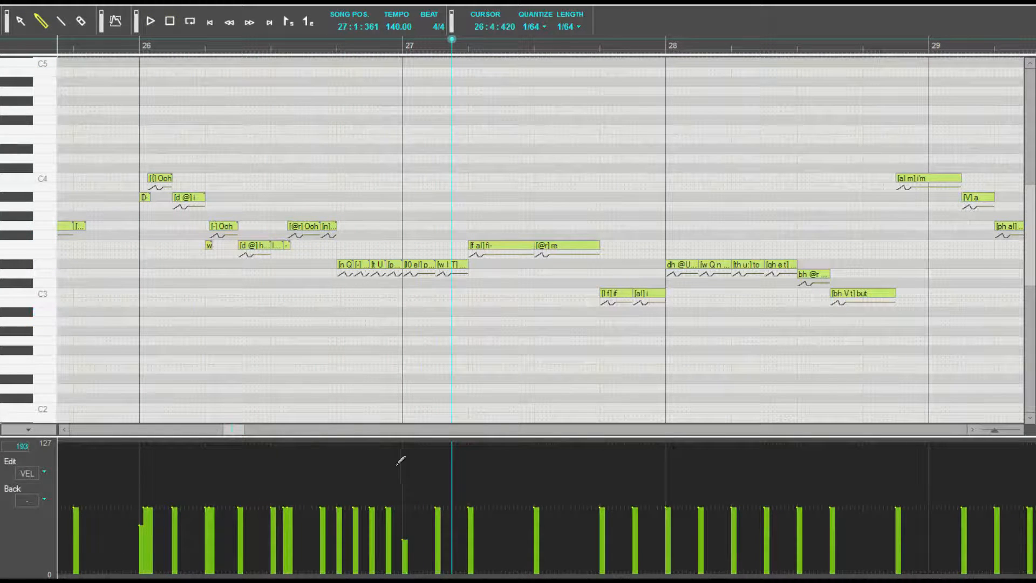
pyautogui.click(369, 475)
# Step: Set the phonemes of "with" in bar 27 to "w I", shorten it by half, and add a short Eb3 note with phoneme "-" after it
pyautogui.moveTo(231, 430); pyautogui.dragTo(237, 430)
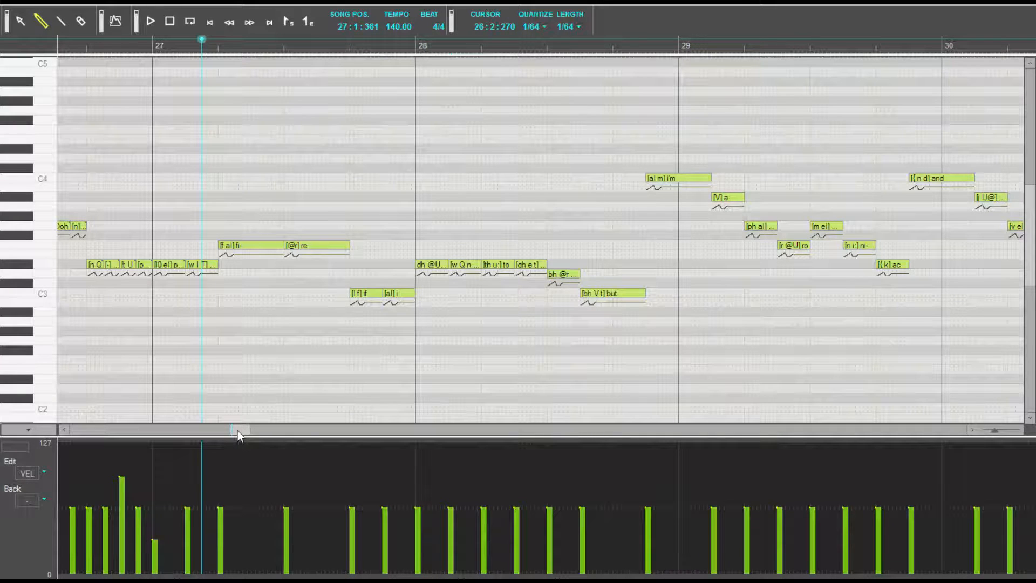
pyautogui.moveTo(237, 429)
pyautogui.mouseDown()
pyautogui.moveTo(249, 435)
pyautogui.moveTo(238, 435)
pyautogui.mouseUp()
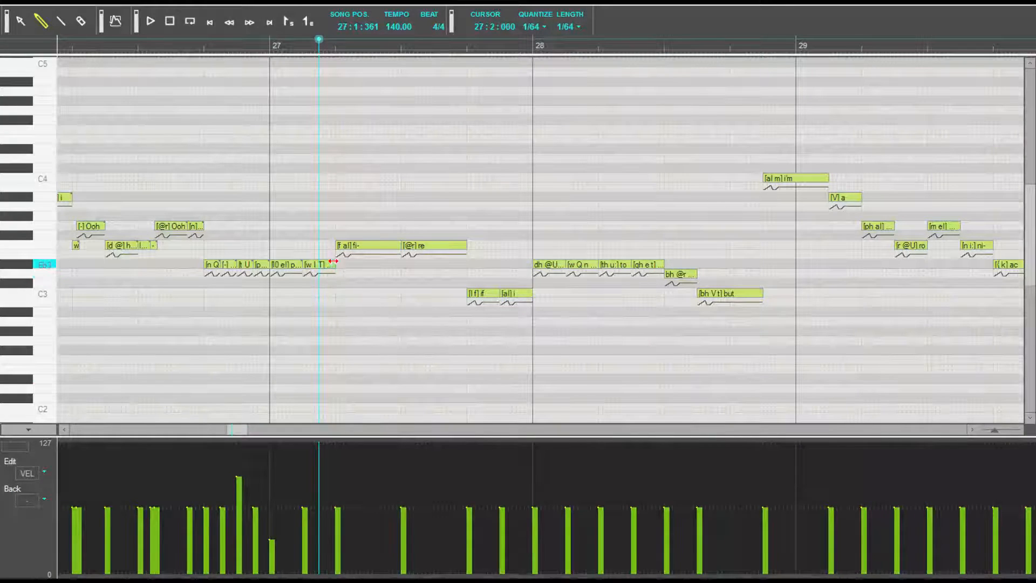
pyautogui.moveTo(334, 266); pyautogui.dragTo(331, 268)
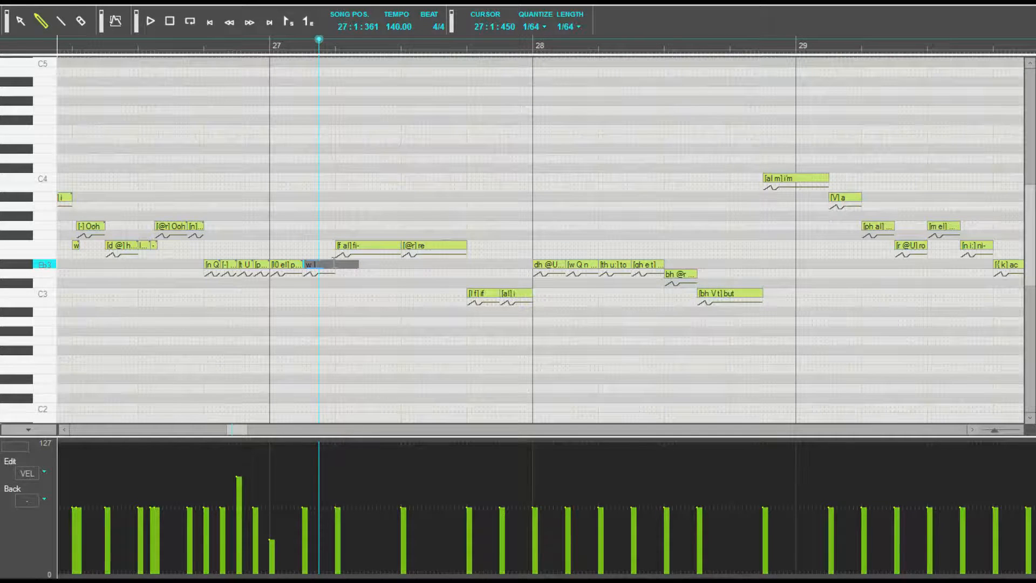
pyautogui.moveTo(333, 264); pyautogui.dragTo(333, 264)
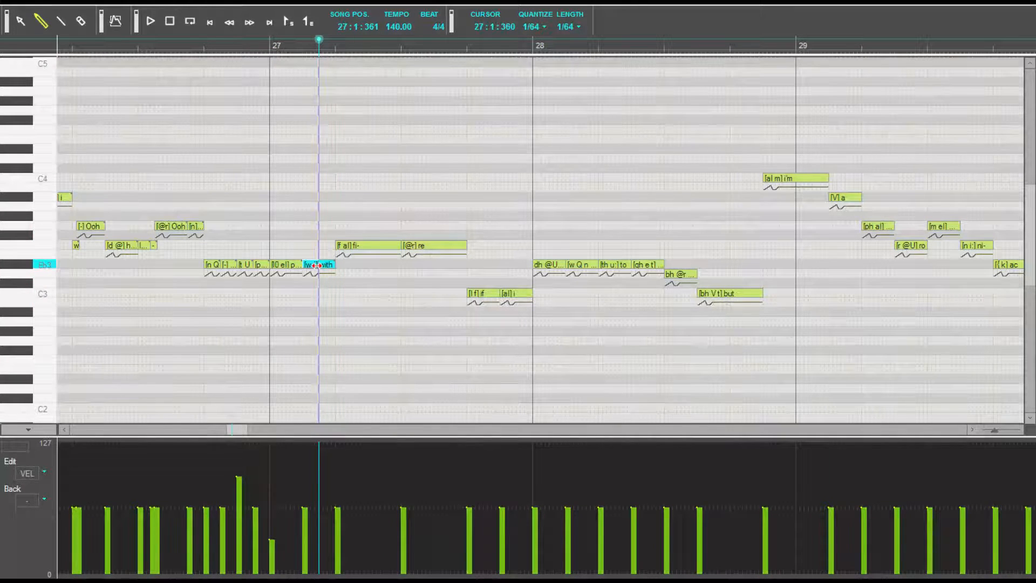
pyautogui.moveTo(319, 265); pyautogui.dragTo(335, 258)
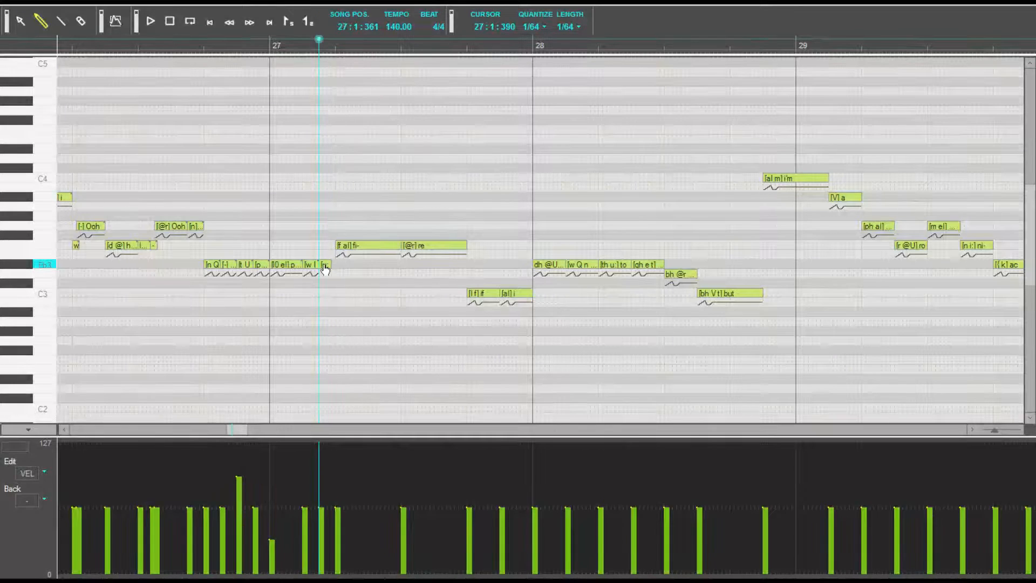
pyautogui.doubleClick(325, 265)
pyautogui.write('-')
pyautogui.press('Return')
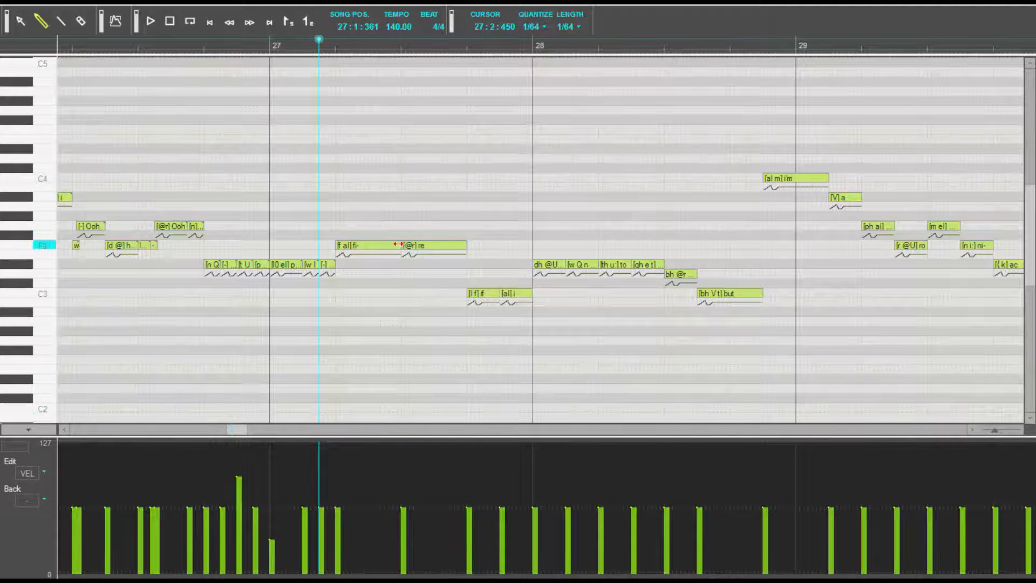
# Step: Lower the velocity of "fi-" and split it into two short Eb3 notes and a longer F3 note, with phoneme "-" on the last two
pyautogui.moveTo(350, 518); pyautogui.dragTo(336, 521)
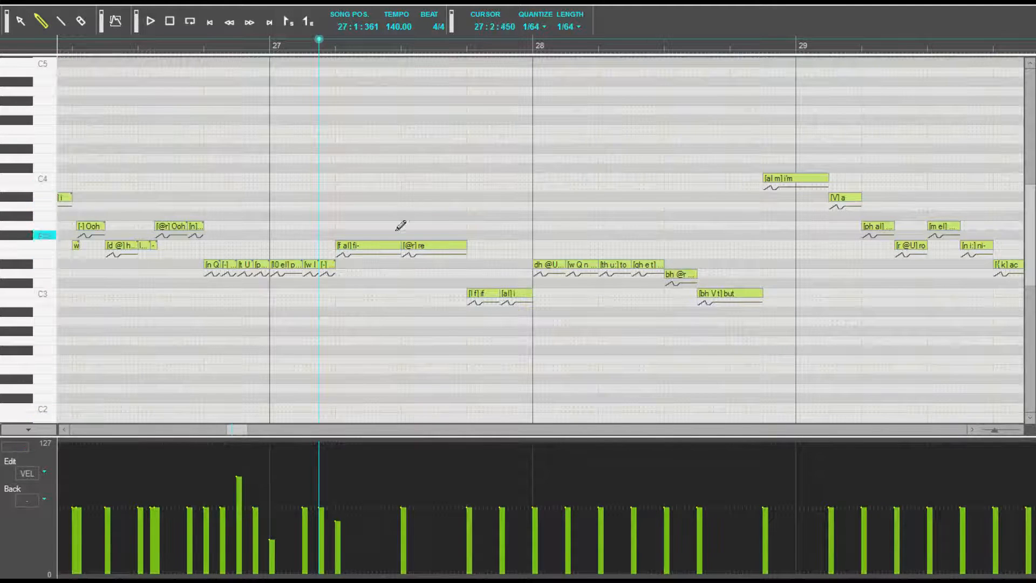
pyautogui.moveTo(401, 246)
pyautogui.mouseDown()
pyautogui.moveTo(348, 246)
pyautogui.moveTo(345, 270)
pyautogui.moveTo(402, 245)
pyautogui.moveTo(367, 263)
pyautogui.mouseUp()
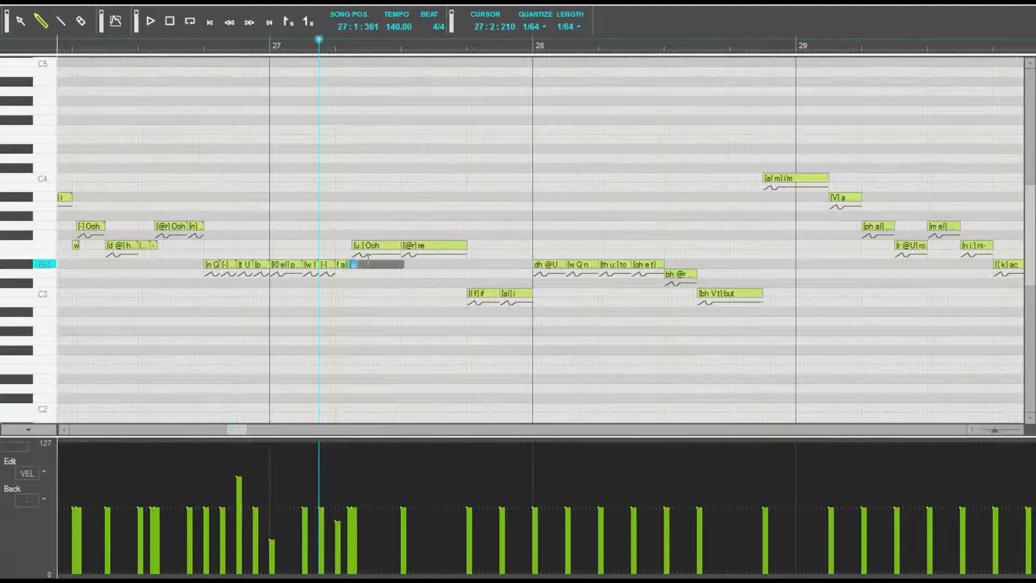
pyautogui.press('Tab')
pyautogui.write('-')
pyautogui.press('Return')
pyautogui.click(396, 256)
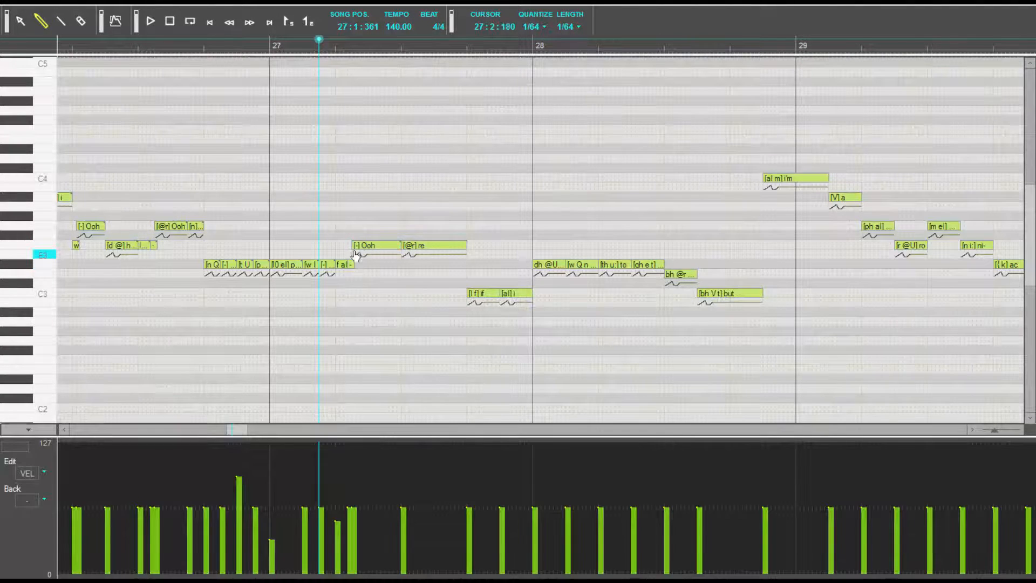
# Step: Play back the line through "fire" from early in bar 26 and again from beat 3 of bar 26
pyautogui.click(65, 41)
pyautogui.press('space')
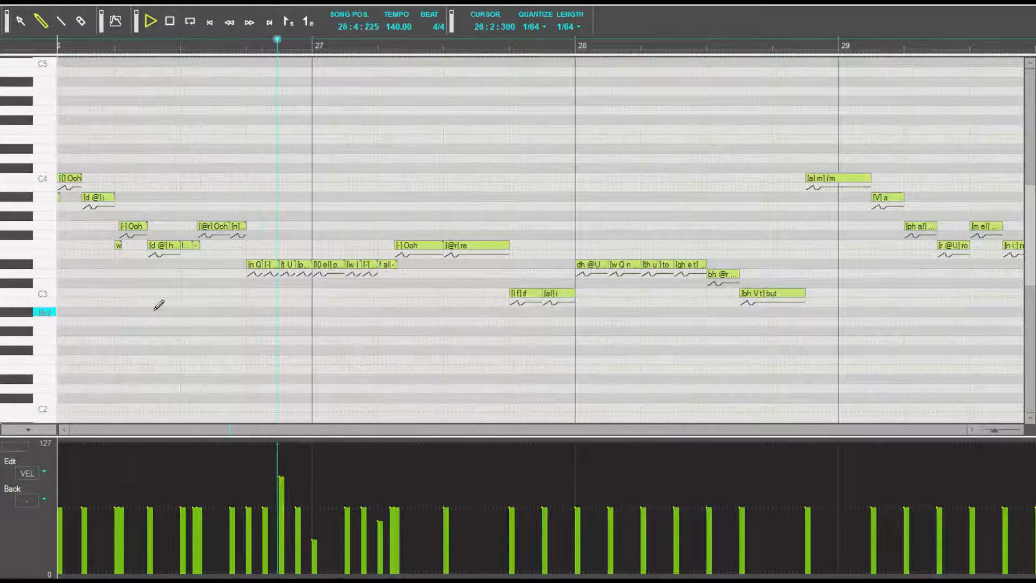
pyautogui.press('space')
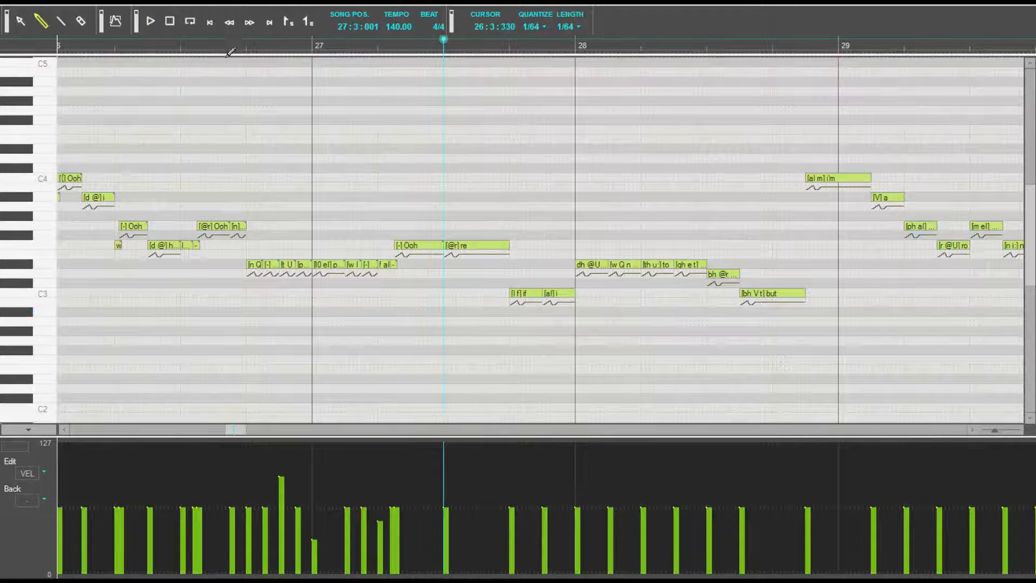
pyautogui.click(224, 52)
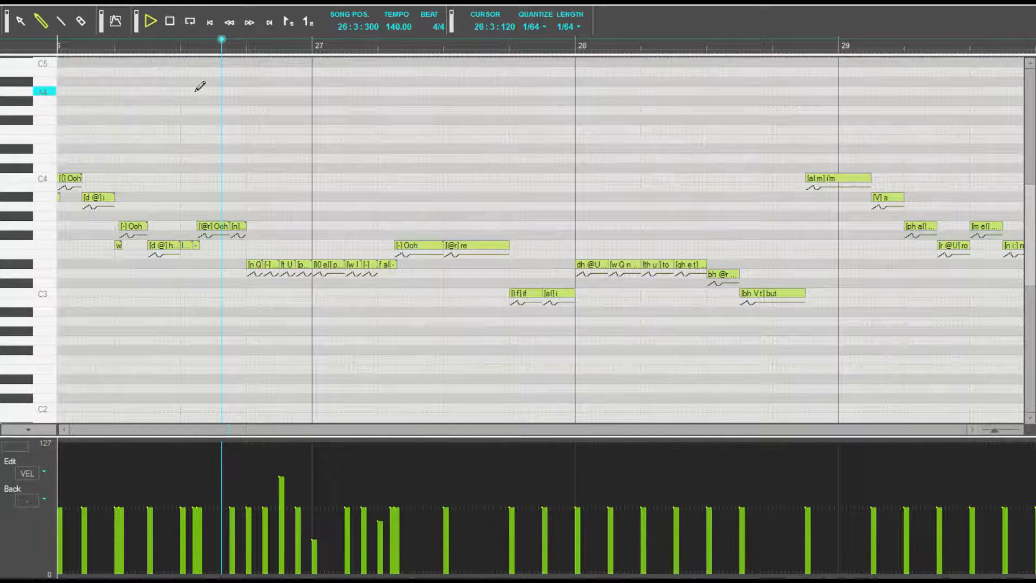
pyautogui.press('space')
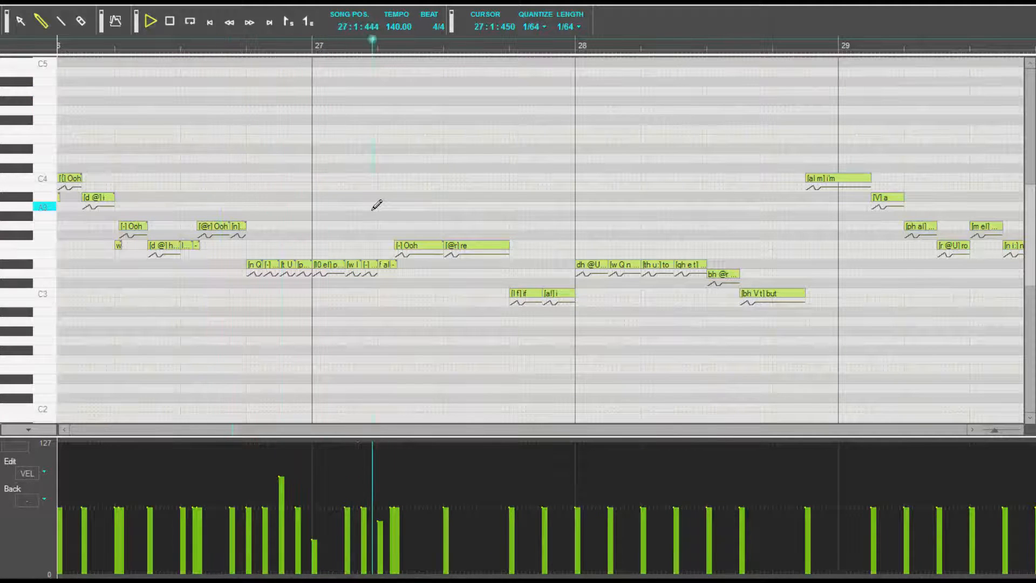
pyautogui.press('space')
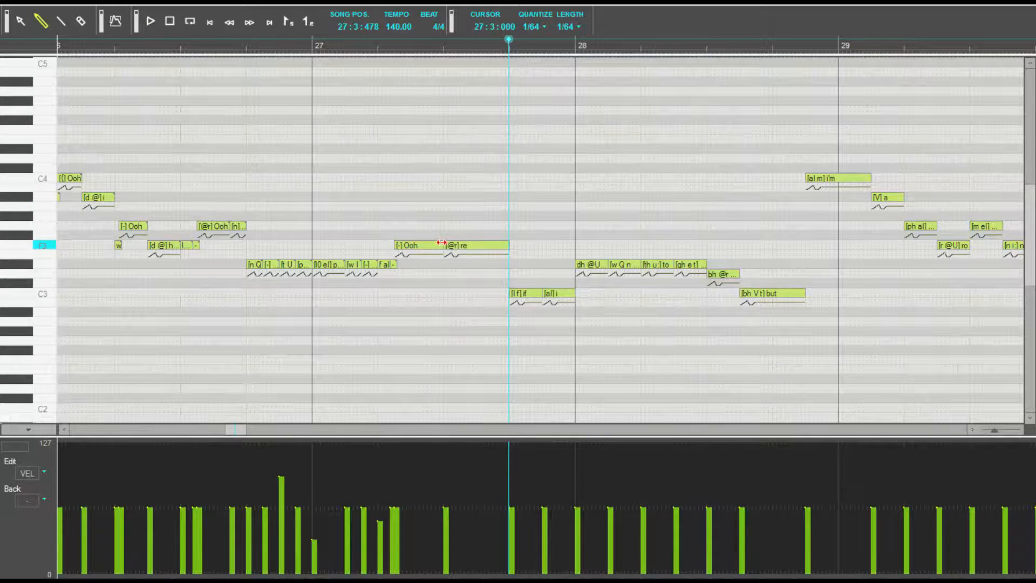
# Step: Shorten the F3 "-" note before "re" and add two very short F3 notes and one G3 note after it, all with phoneme "-"
pyautogui.moveTo(441, 242)
pyautogui.mouseDown()
pyautogui.moveTo(427, 243)
pyautogui.moveTo(442, 213)
pyautogui.moveTo(434, 246)
pyautogui.mouseUp()
pyautogui.click(431, 245)
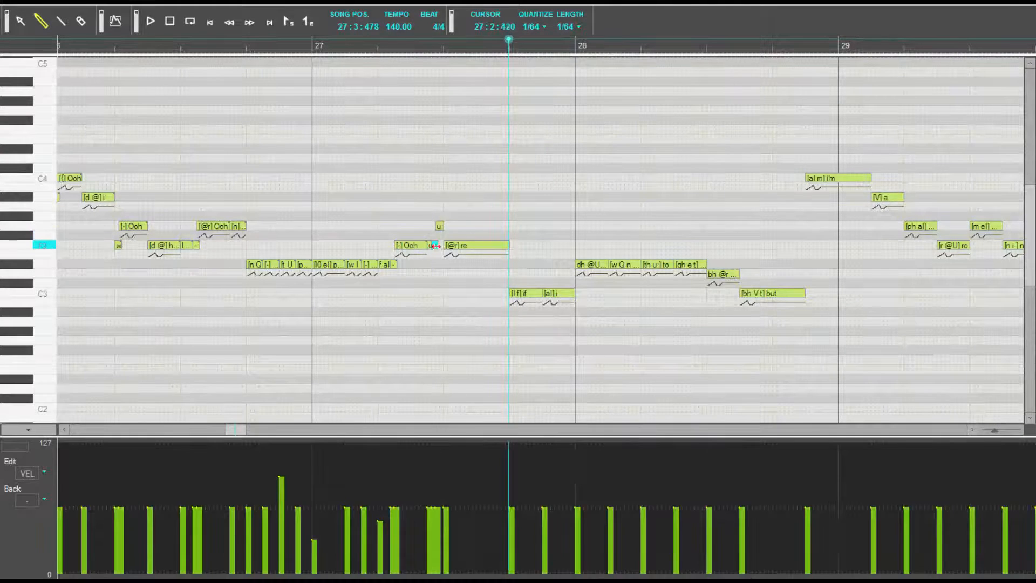
pyautogui.doubleClick(434, 245)
pyautogui.click(430, 245)
pyautogui.doubleClick(428, 246)
pyautogui.write('-')
pyautogui.press('Tab')
pyautogui.write('-')
pyautogui.press('Tab')
pyautogui.write('-')
pyautogui.press('Return')
pyautogui.click(421, 286)
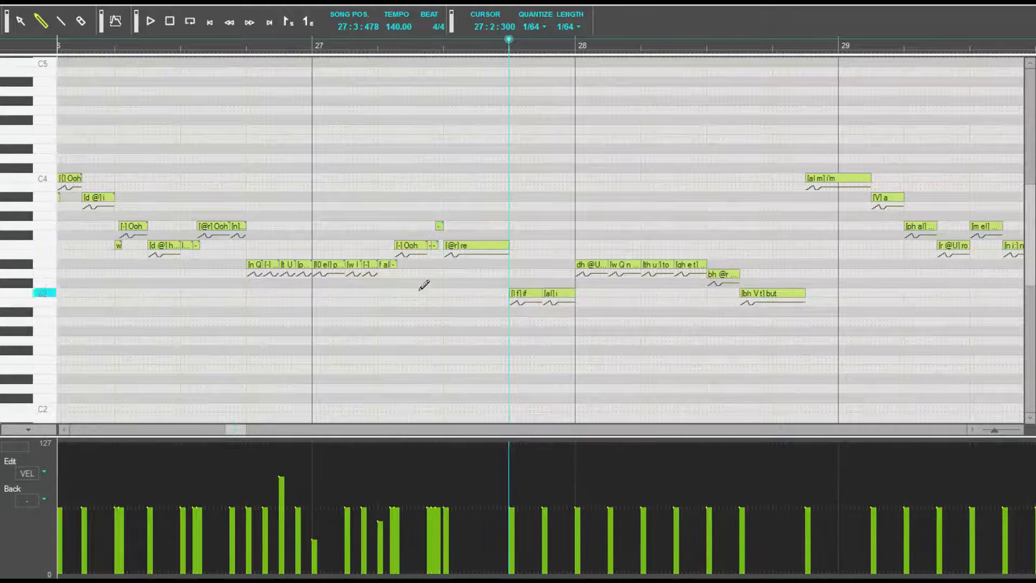
# Step: Play back the line through the end of "fire" in bar 27 to check the added short notes
pyautogui.press('space')
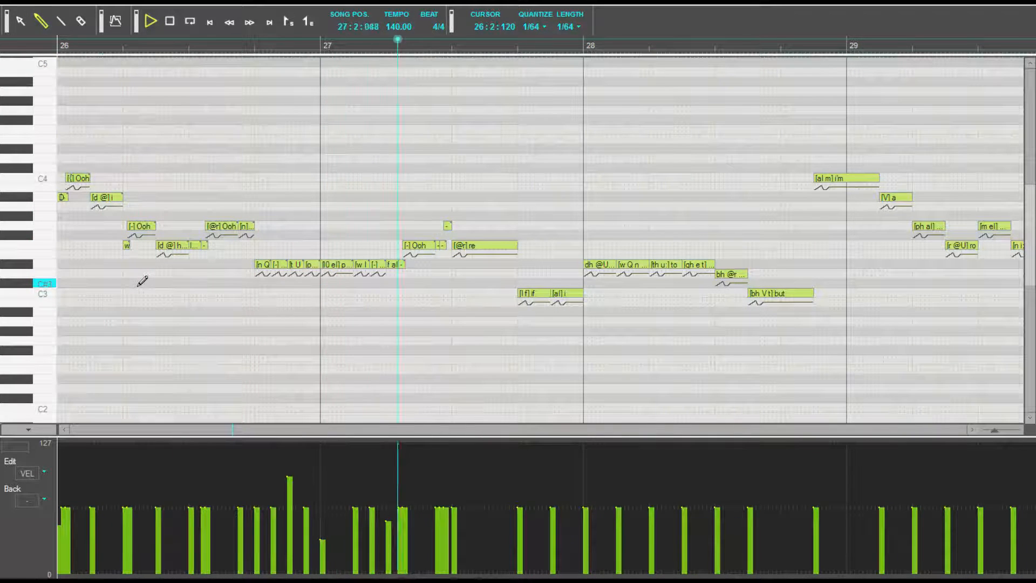
pyautogui.press('space')
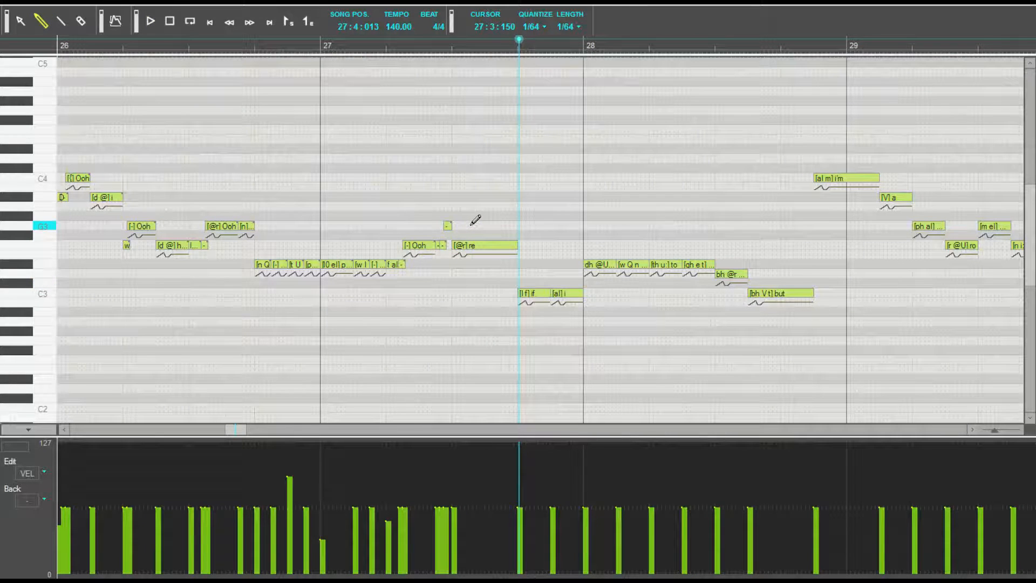
# Step: Shorten the F3 "re" note in bar 27 and add a second F3 note after it with phoneme "-"
pyautogui.moveTo(514, 250)
pyautogui.mouseDown()
pyautogui.moveTo(479, 248)
pyautogui.moveTo(518, 245)
pyautogui.mouseUp()
pyautogui.doubleClick(513, 246)
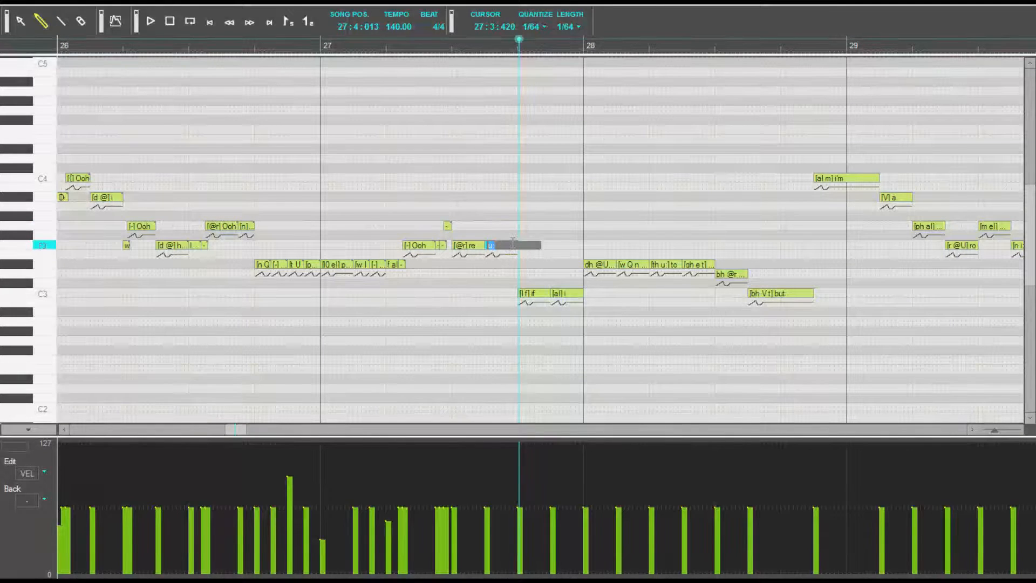
pyautogui.write('Ooh')
pyautogui.press('Return')
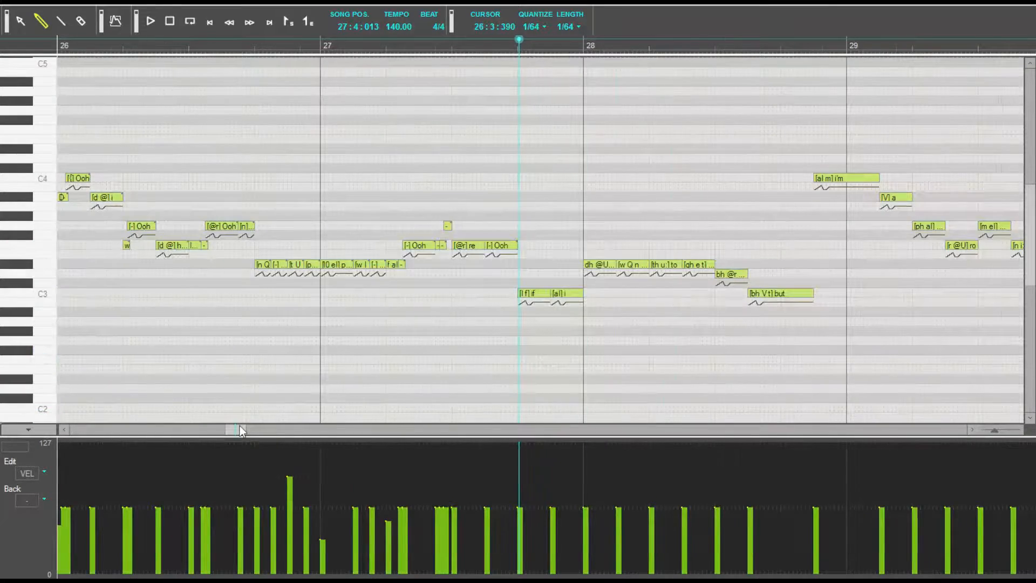
# Step: Go to bar 8 and play back the line from "It's" to the start of bar 10
pyautogui.moveTo(240, 431); pyautogui.dragTo(126, 425)
pyautogui.scroll(-2, 209, 349)
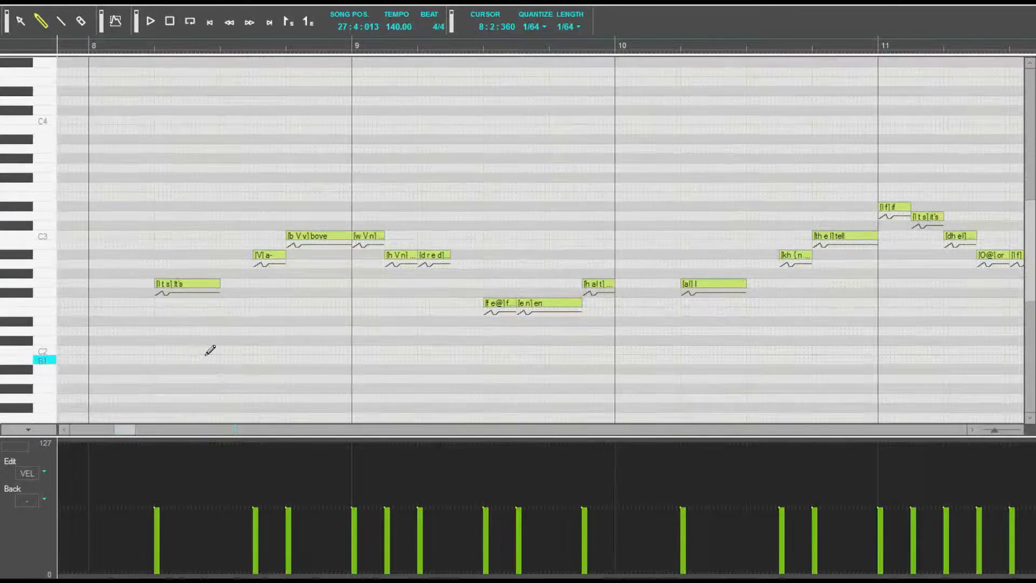
pyautogui.click(145, 39)
pyautogui.click(153, 22)
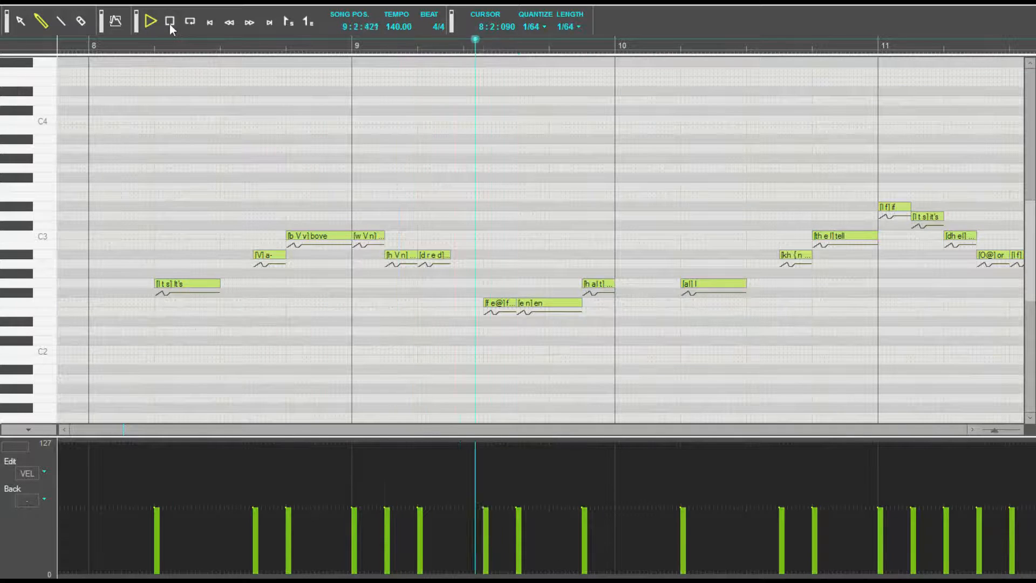
pyautogui.click(169, 25)
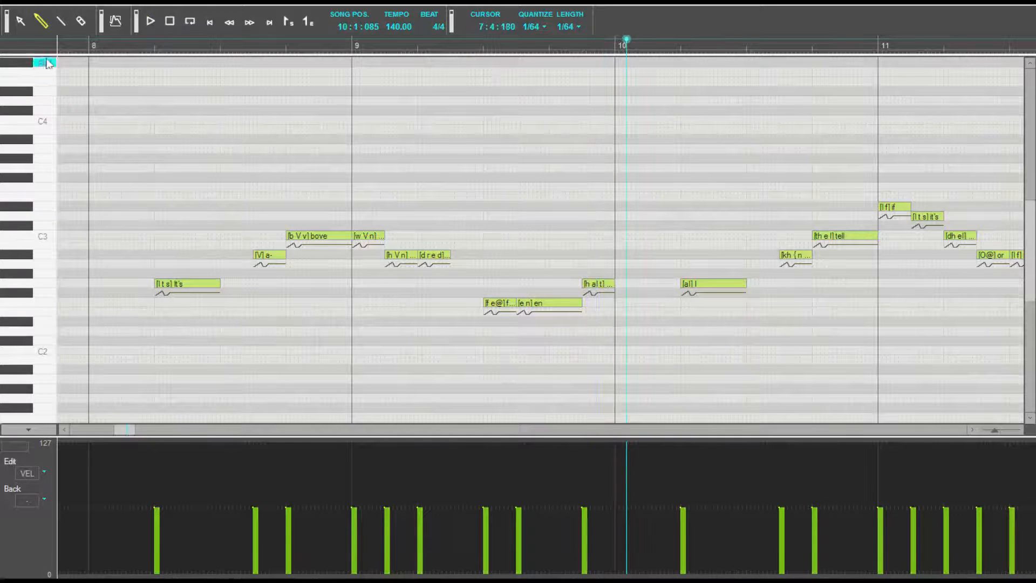
# Step: Transpose all notes from "It's" in bar 8 through the end of bar 9 up one octave
pyautogui.moveTo(128, 160); pyautogui.dragTo(626, 356)
pyautogui.scroll(1, 168, 345)
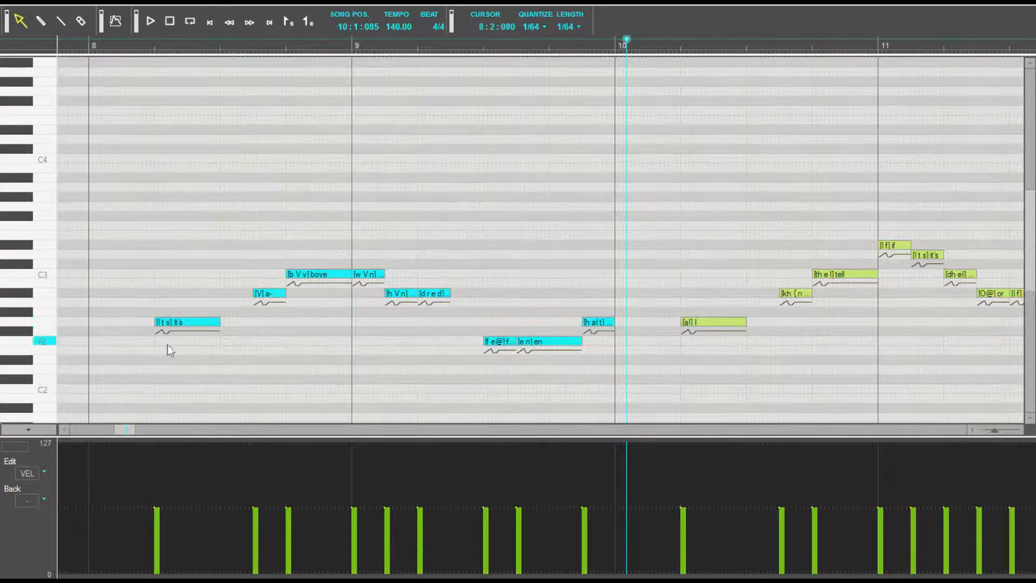
pyautogui.moveTo(172, 324); pyautogui.dragTo(178, 212)
pyautogui.click(162, 277)
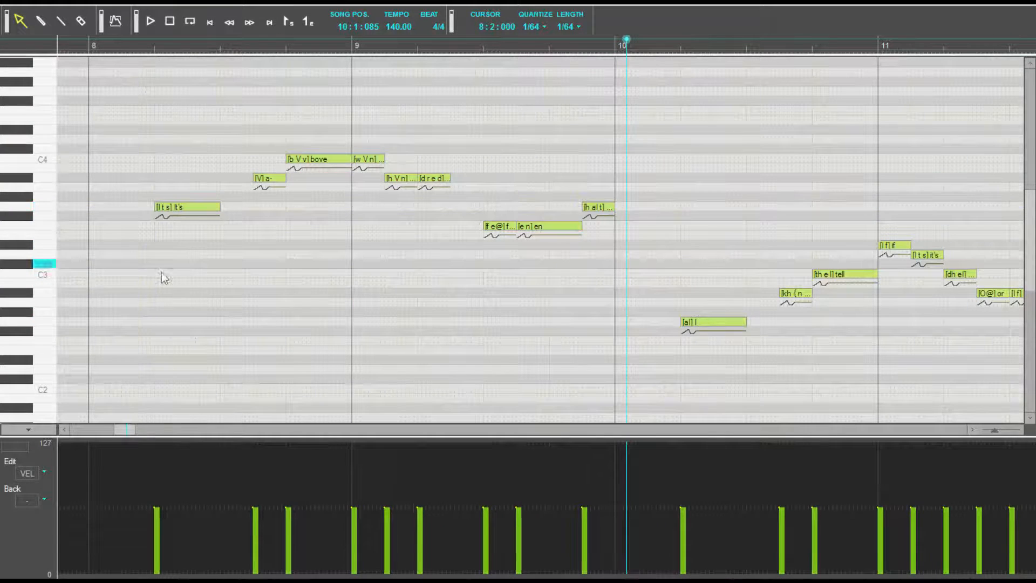
# Step: Play back the raised line from just before "It's" in bar 8 and inspect the phonemes of "It's"
pyautogui.click(142, 43)
pyautogui.press('space')
pyautogui.click(41, 22)
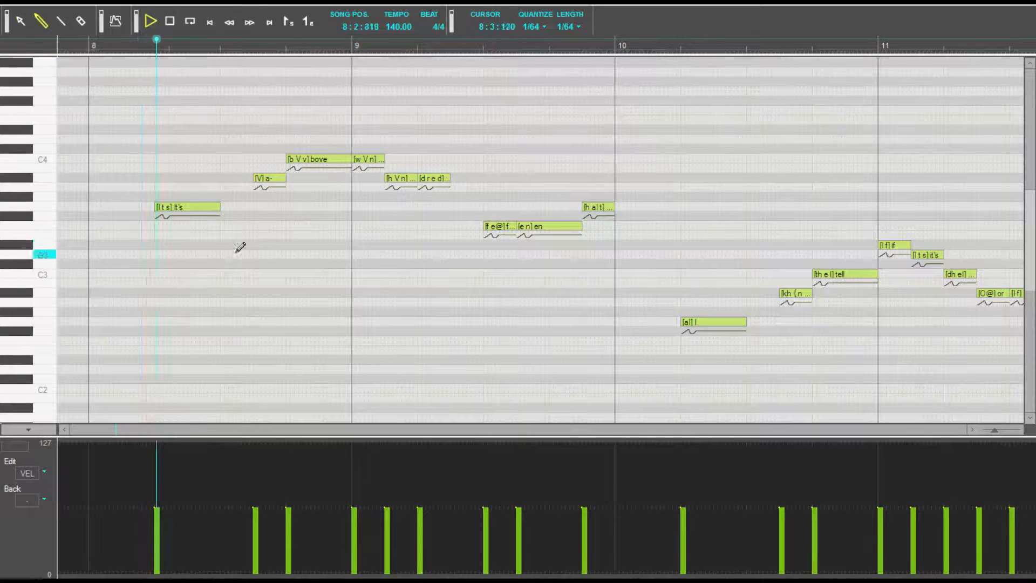
pyautogui.press('space')
pyautogui.doubleClick(169, 207)
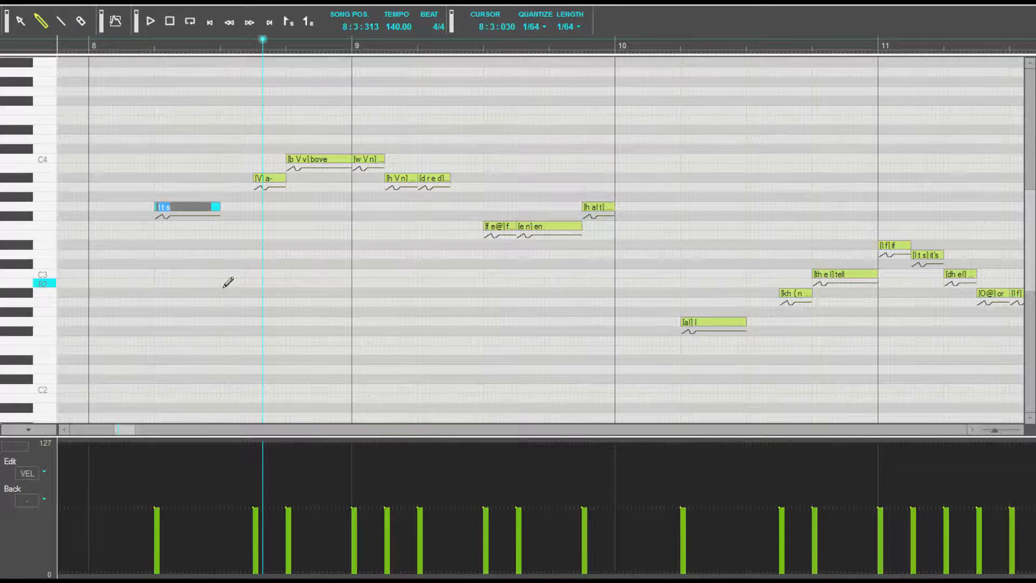
pyautogui.press('Return')
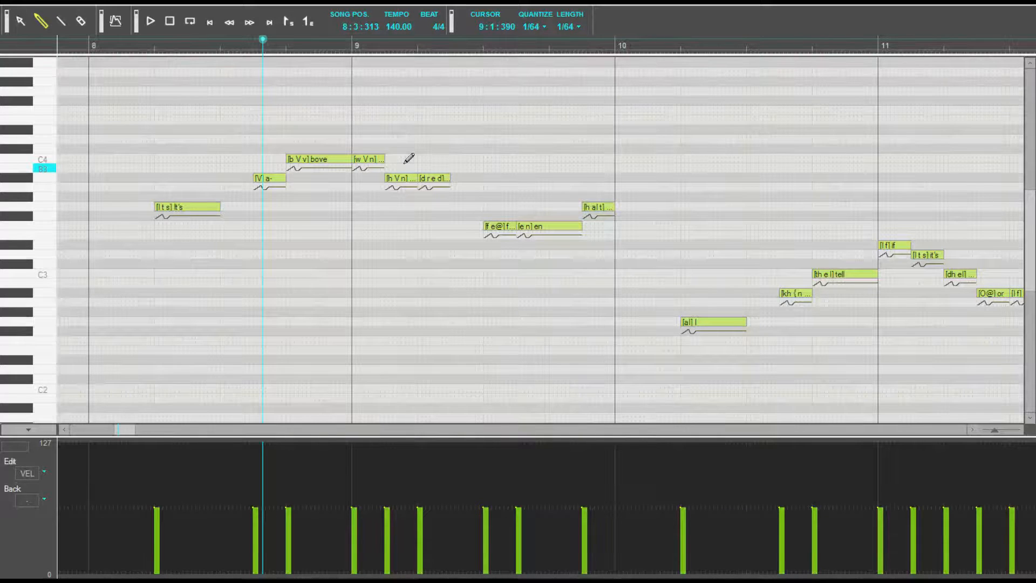
pyautogui.press('space')
pyautogui.press('space')
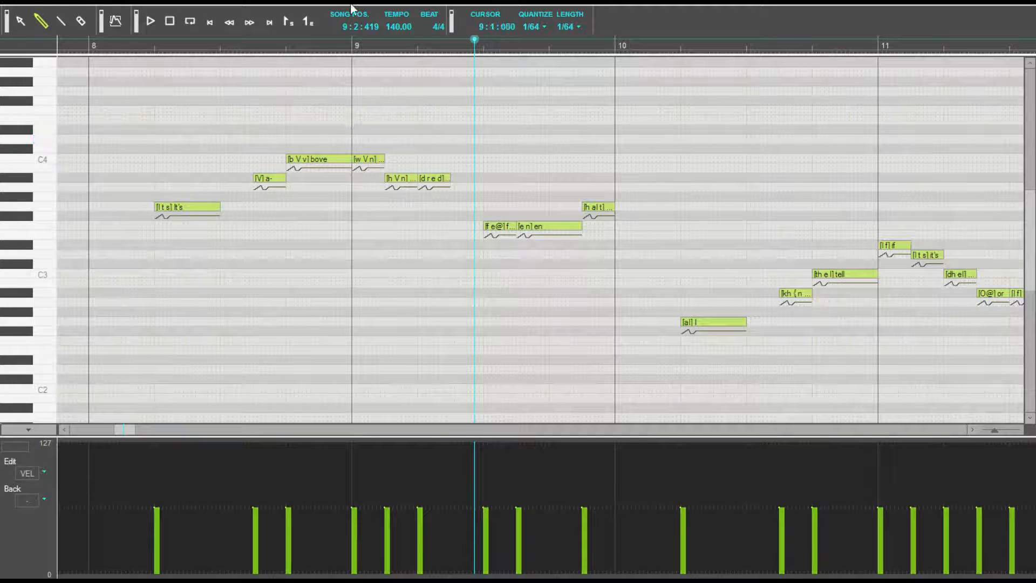
# Step: Set the phoneme of "It's" to "I" and add a short G3 note after it with phoneme "t s"
pyautogui.click(188, 209)
pyautogui.doubleClick(188, 208)
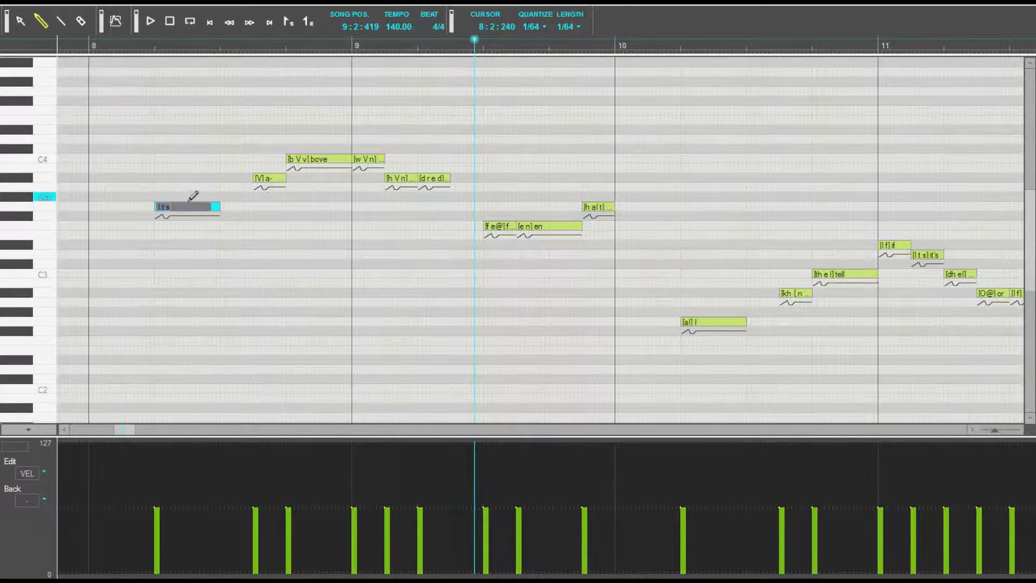
pyautogui.press('Return')
pyautogui.click(239, 192)
pyautogui.click(223, 206)
pyautogui.doubleClick(230, 208)
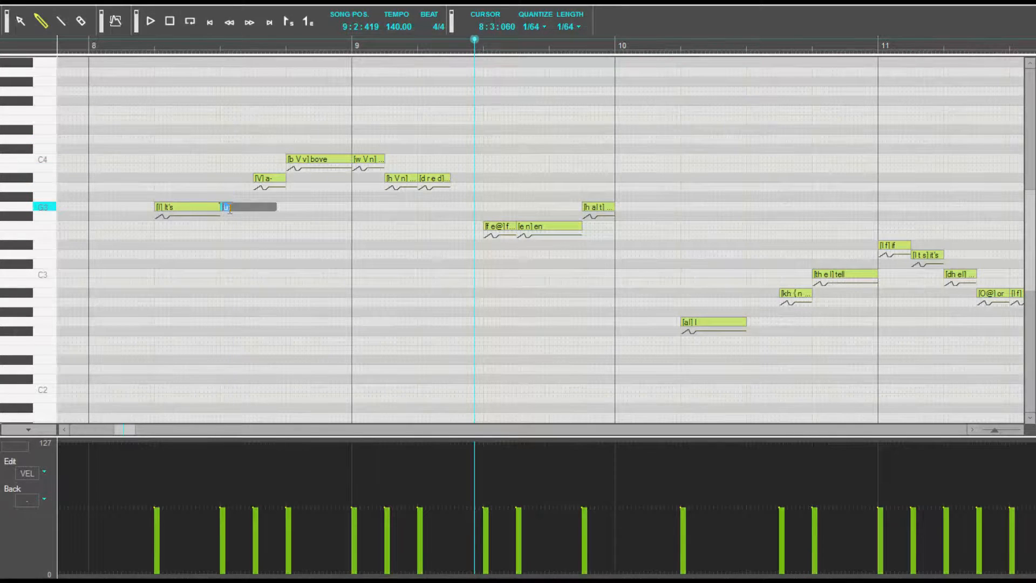
pyautogui.press('Return')
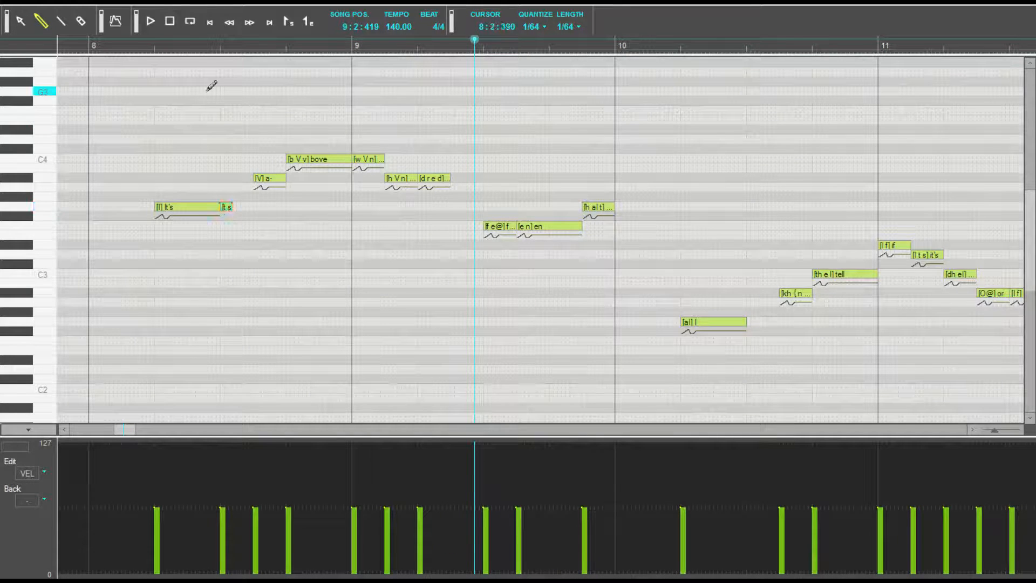
# Step: Play back the start of the line in bar 8 to check the split "It's"
pyautogui.press('space')
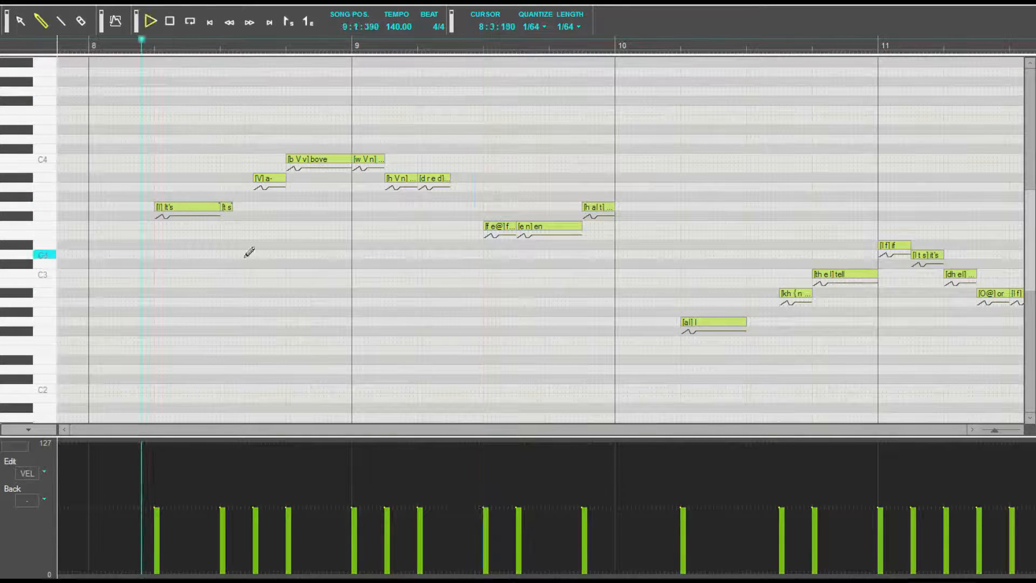
pyautogui.press('space')
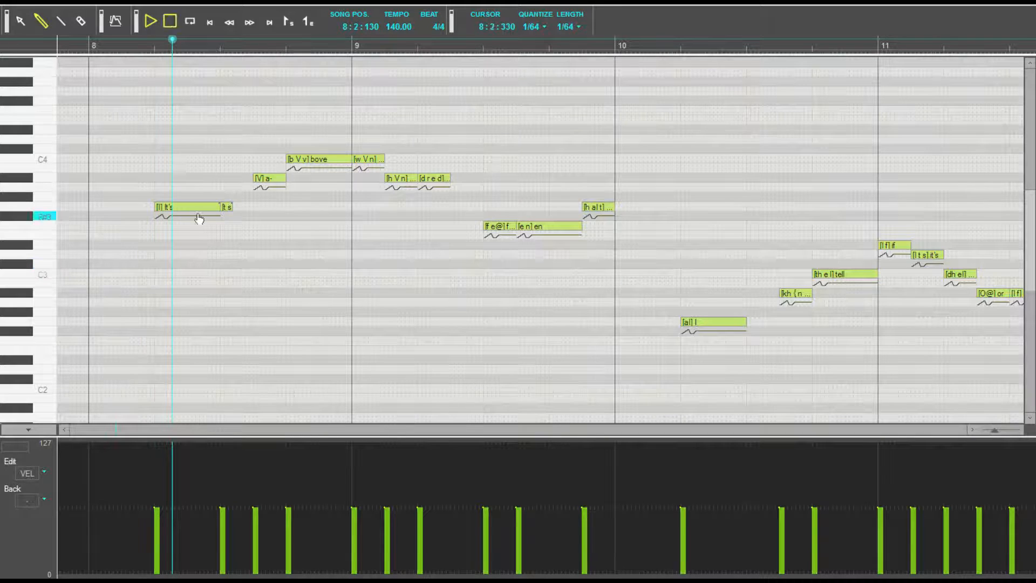
pyautogui.press('space')
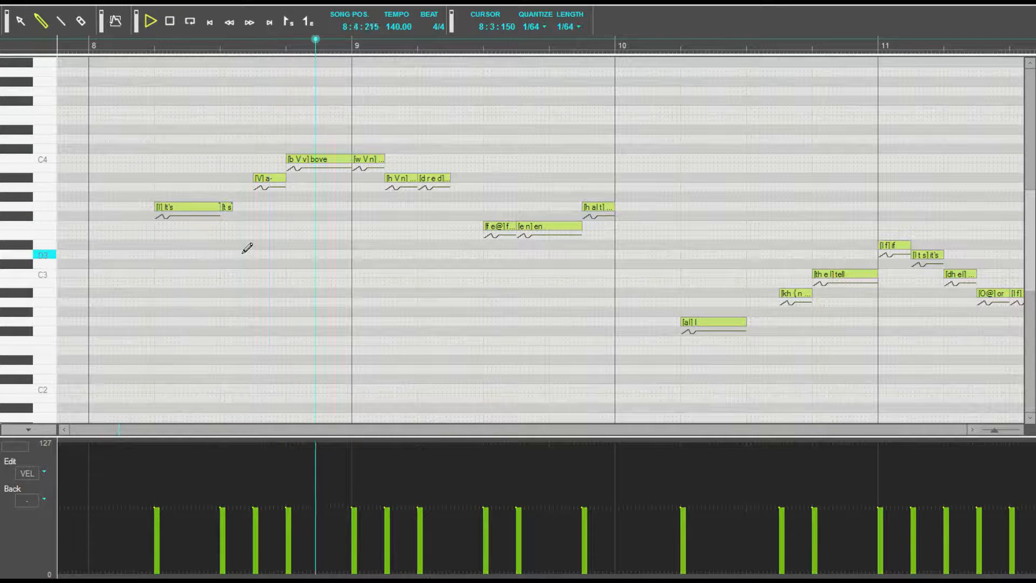
pyautogui.press('space')
# Step: Lengthen the "t s" note up to the start of "a-" and set the phonemes of "bove" to "b @ v"
pyautogui.moveTo(232, 209); pyautogui.dragTo(253, 210)
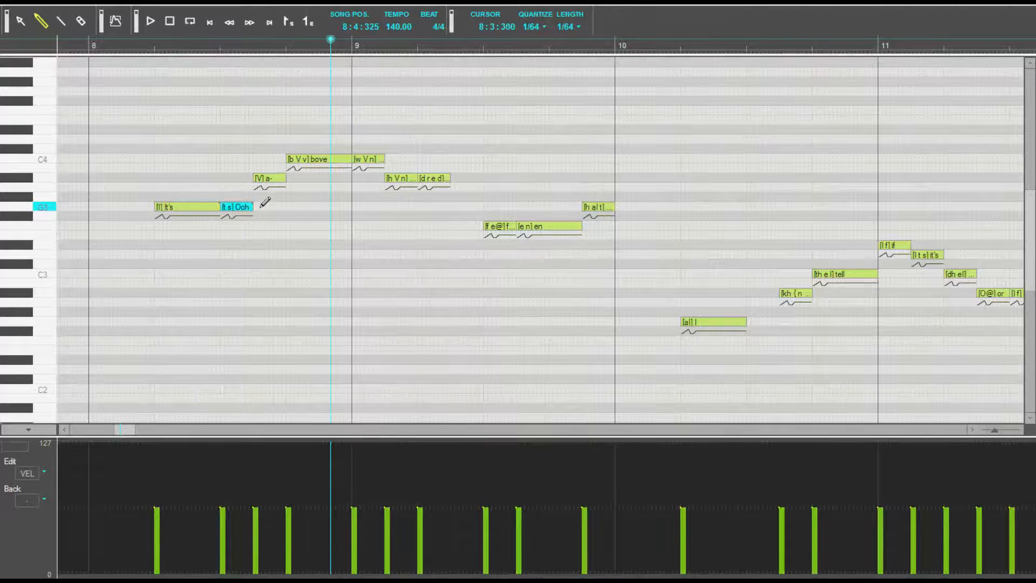
pyautogui.doubleClick(319, 159)
pyautogui.click(277, 181)
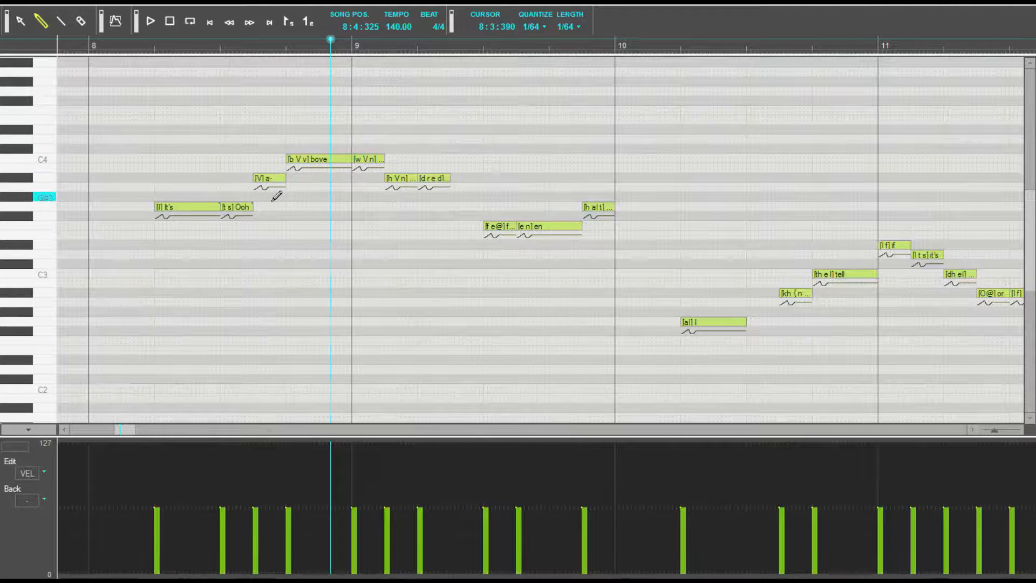
pyautogui.doubleClick(340, 158)
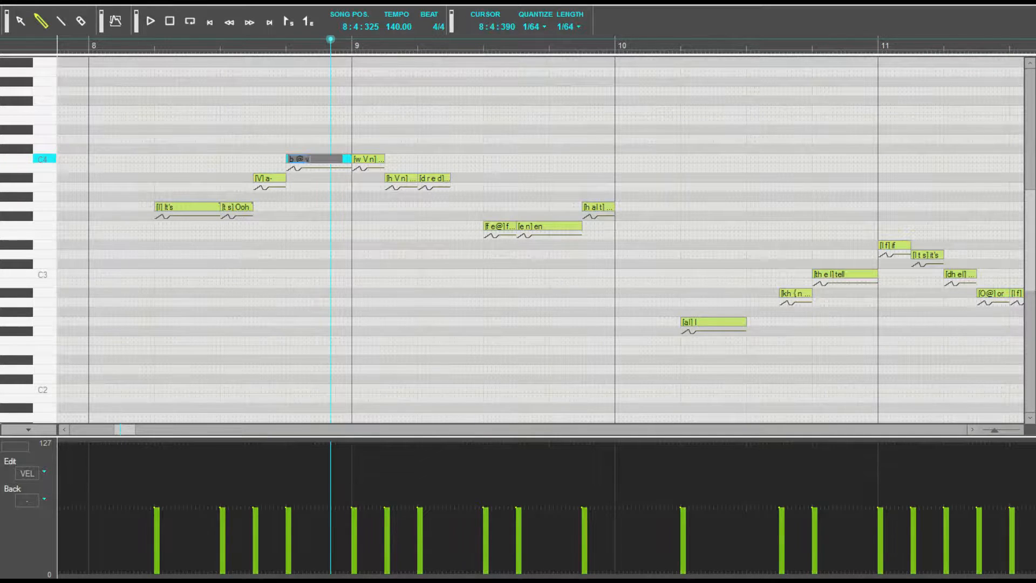
pyautogui.press('Return')
# Step: Play back from just before "It's" into bar 9 to check the "bove" pronunciation
pyautogui.click(143, 43)
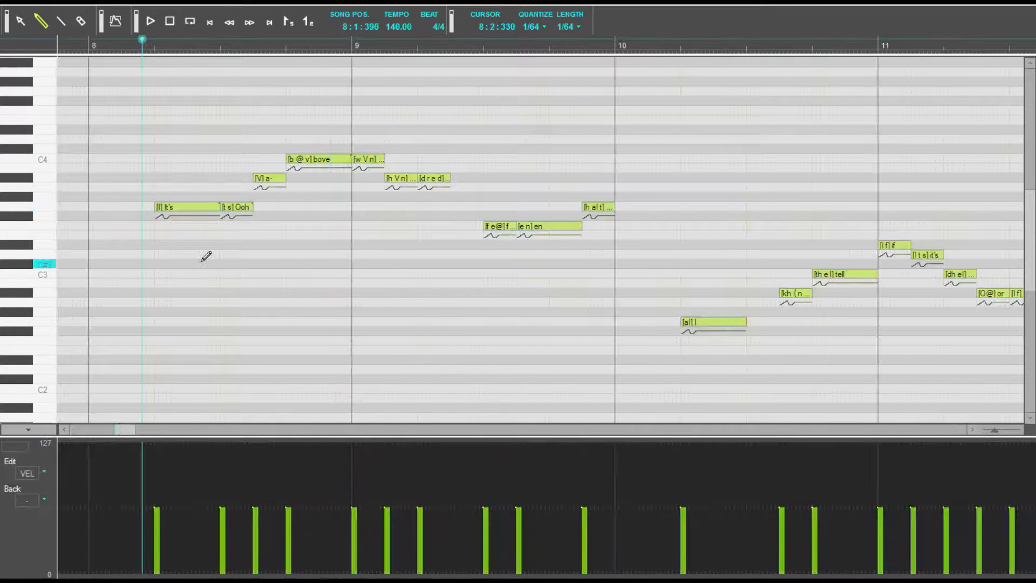
pyautogui.press('space')
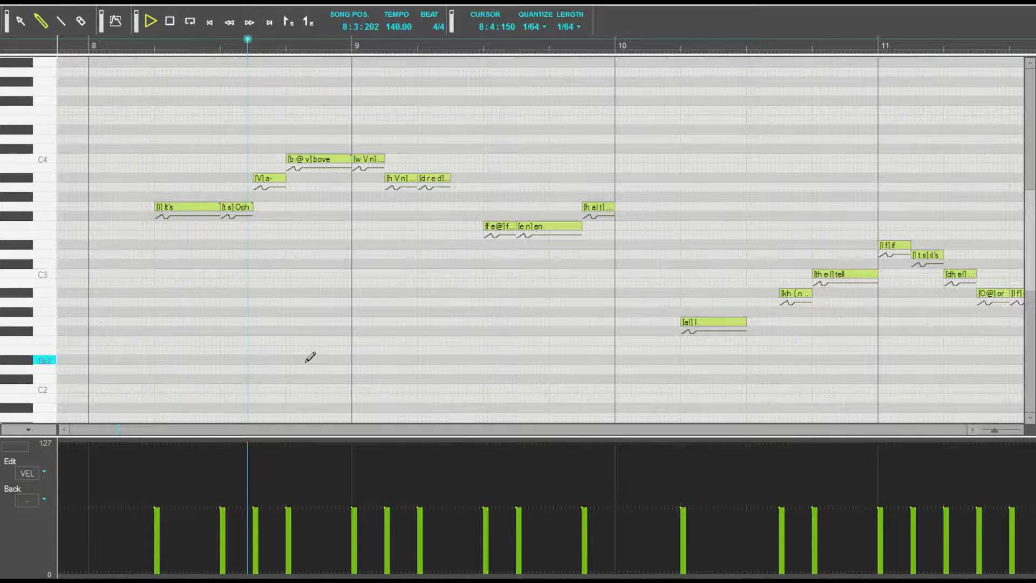
pyautogui.press('space')
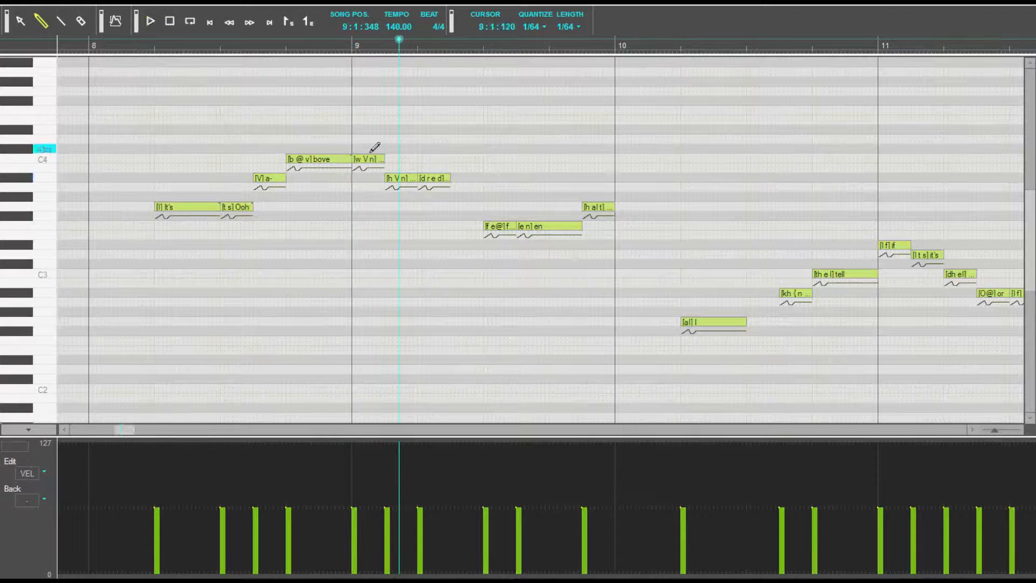
# Step: Split the "w V n" note at the start of bar 9 into three short C4 notes, with phonemes "-" and "n" on the last two
pyautogui.doubleClick(373, 159)
pyautogui.click(381, 151)
pyautogui.moveTo(383, 160)
pyautogui.mouseDown()
pyautogui.moveTo(364, 164)
pyautogui.moveTo(386, 158)
pyautogui.mouseUp()
pyautogui.doubleClick(360, 159)
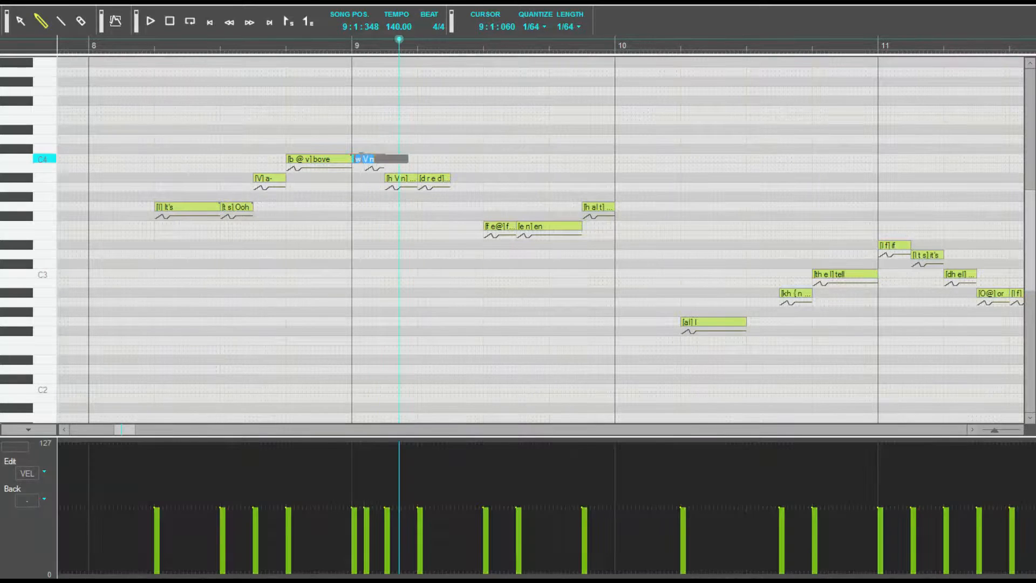
pyautogui.press('Return')
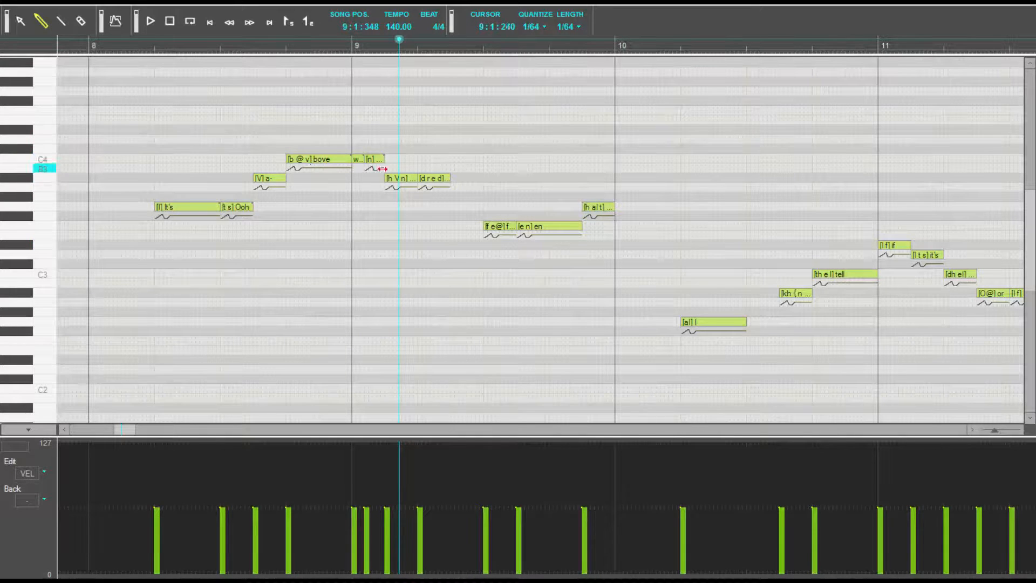
pyautogui.click(362, 161)
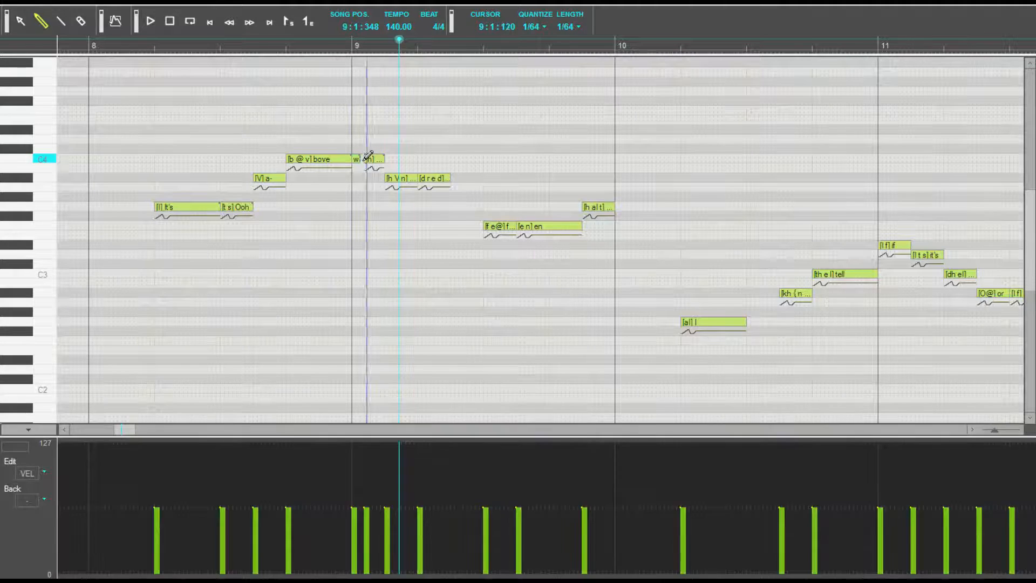
pyautogui.doubleClick(365, 160)
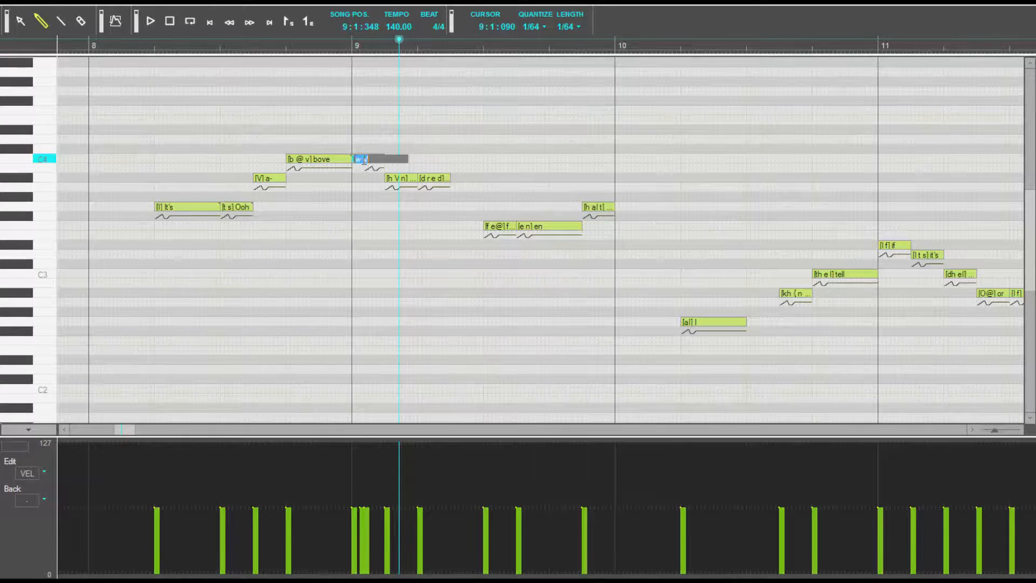
pyautogui.press('Return')
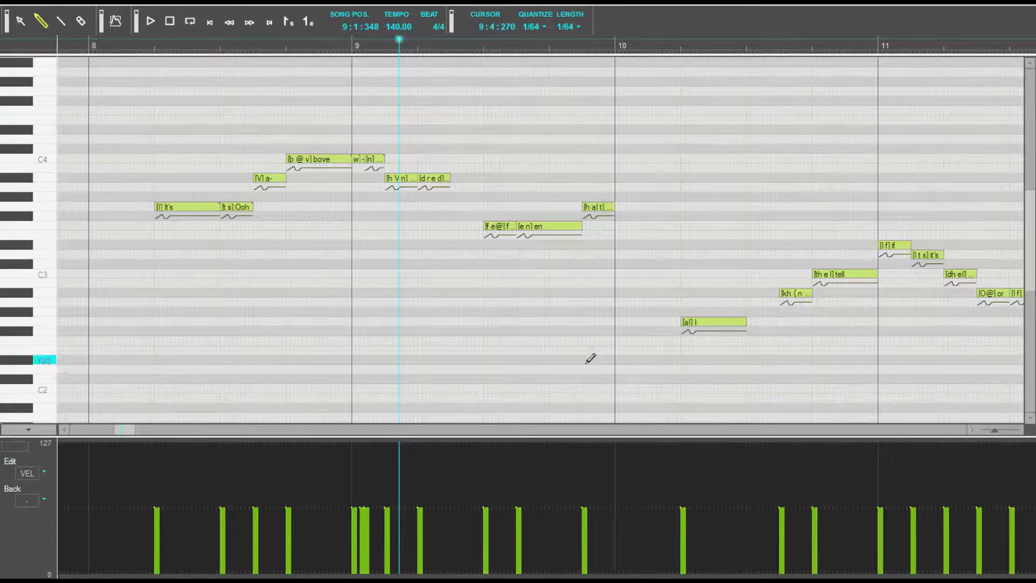
# Step: Remove the "h" from the "h V n" note in bar 9, leaving phonemes "V n"
pyautogui.click(394, 180)
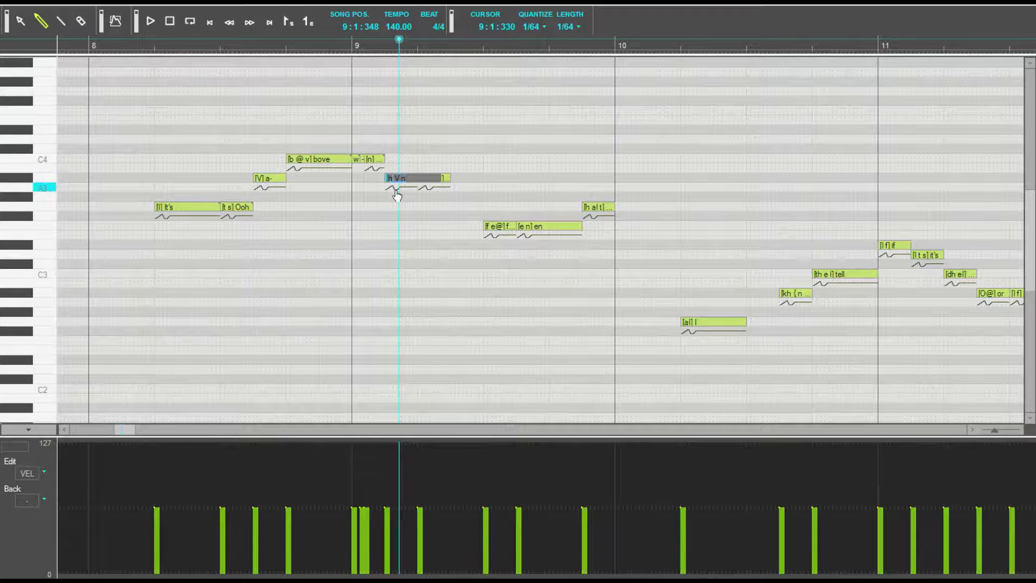
pyautogui.press('BackSpace')
pyautogui.press('BackSpace')
pyautogui.press('Return')
pyautogui.click(455, 219)
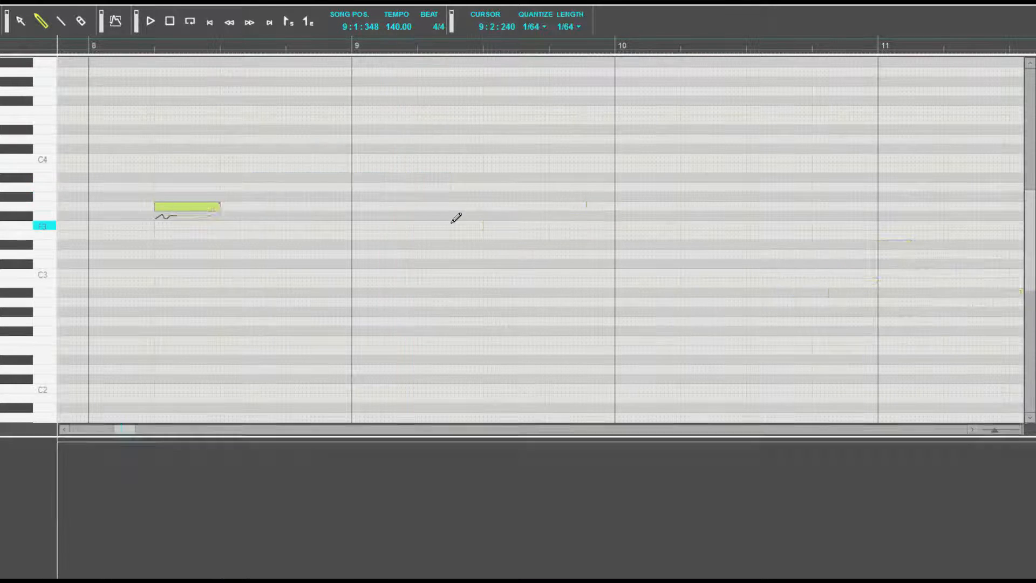
# Step: Place a short note between "V n" and "red" in bar 9, giving the two short notes the phonemes "V" and "n"
pyautogui.moveTo(414, 180)
pyautogui.mouseDown()
pyautogui.moveTo(399, 178)
pyautogui.moveTo(418, 178)
pyautogui.mouseUp()
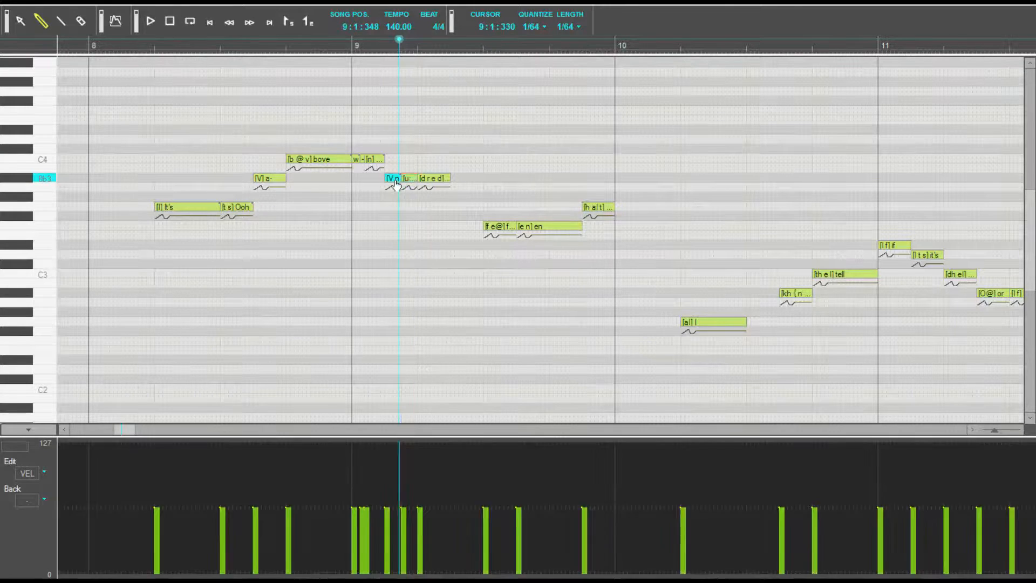
pyautogui.doubleClick(395, 185)
pyautogui.press('Tab')
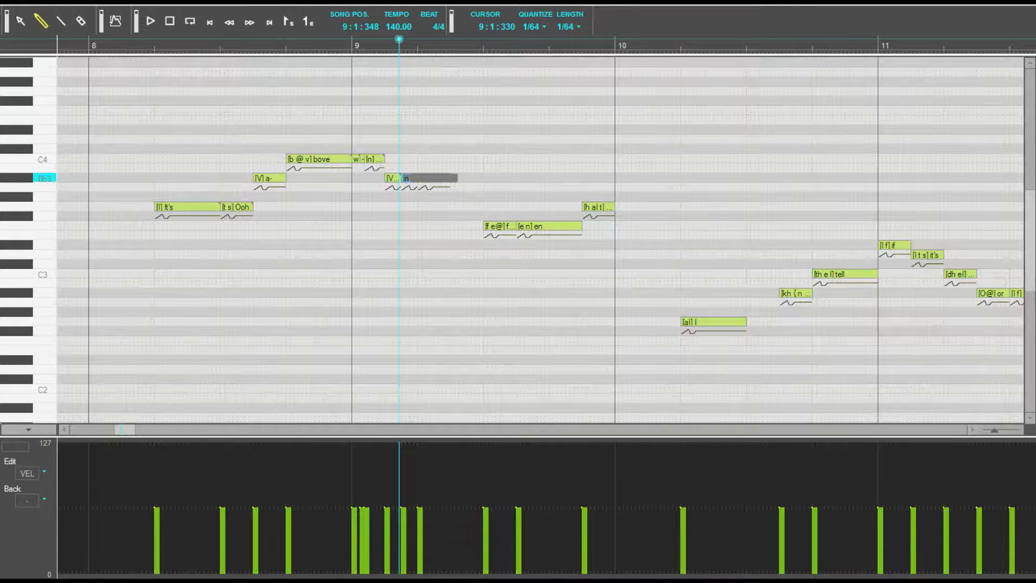
pyautogui.press('Return')
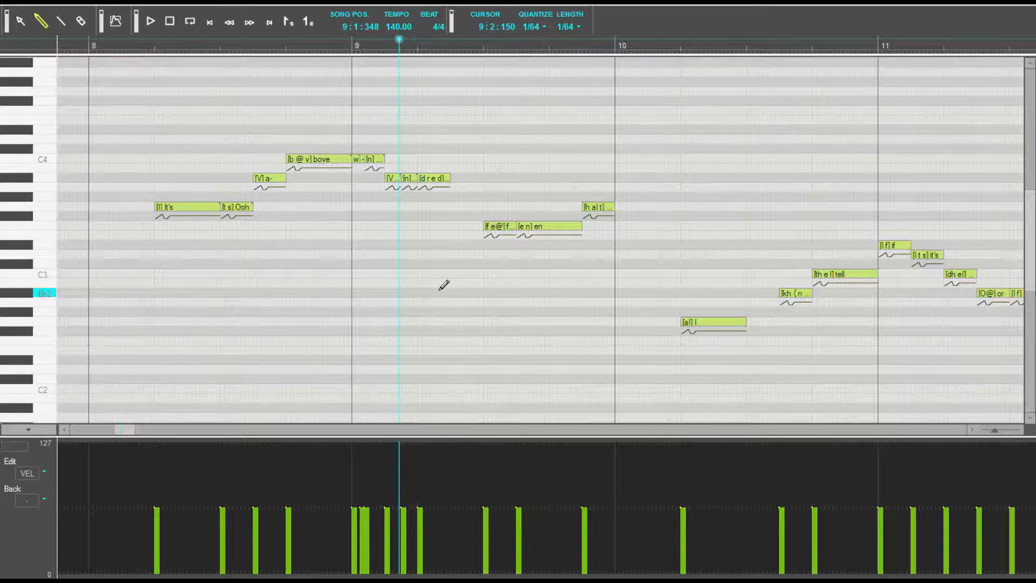
# Step: Shorten the "n" note to fit a short "d" note behind it, and set the phonemes of "red" to "r I"
pyautogui.click(411, 177)
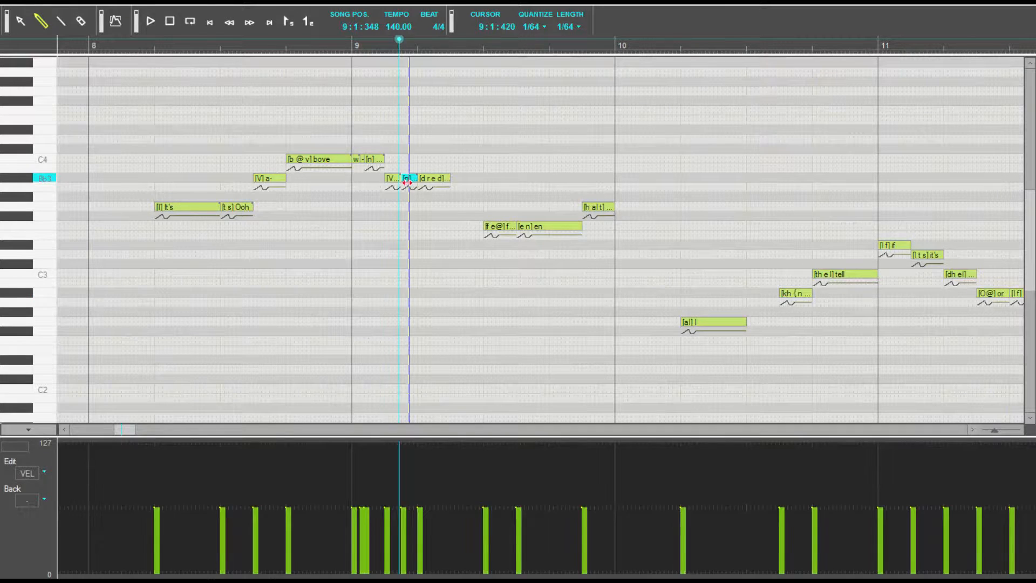
pyautogui.click(410, 178)
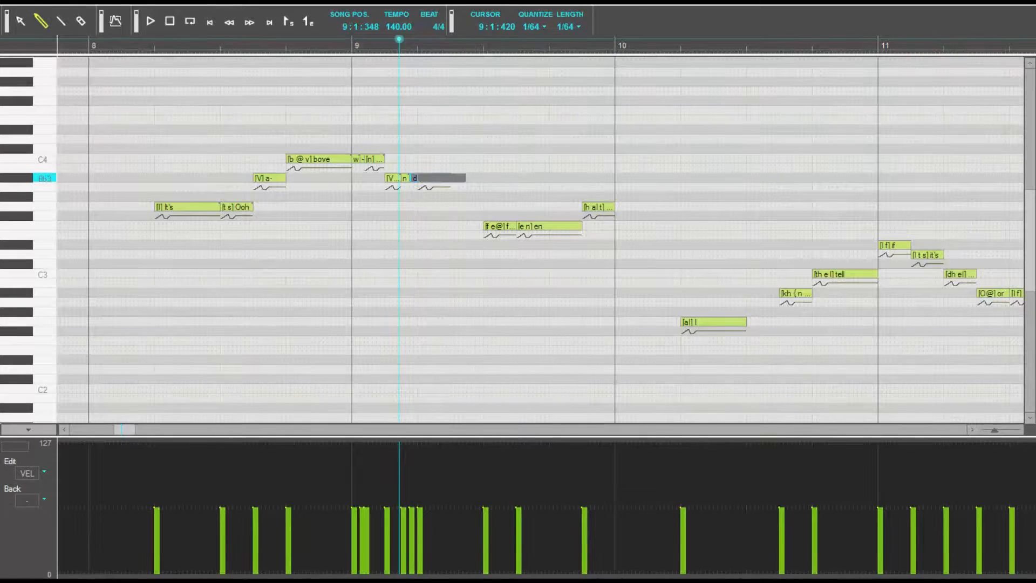
pyautogui.press('Tab')
pyautogui.write('r')
pyautogui.press('Return')
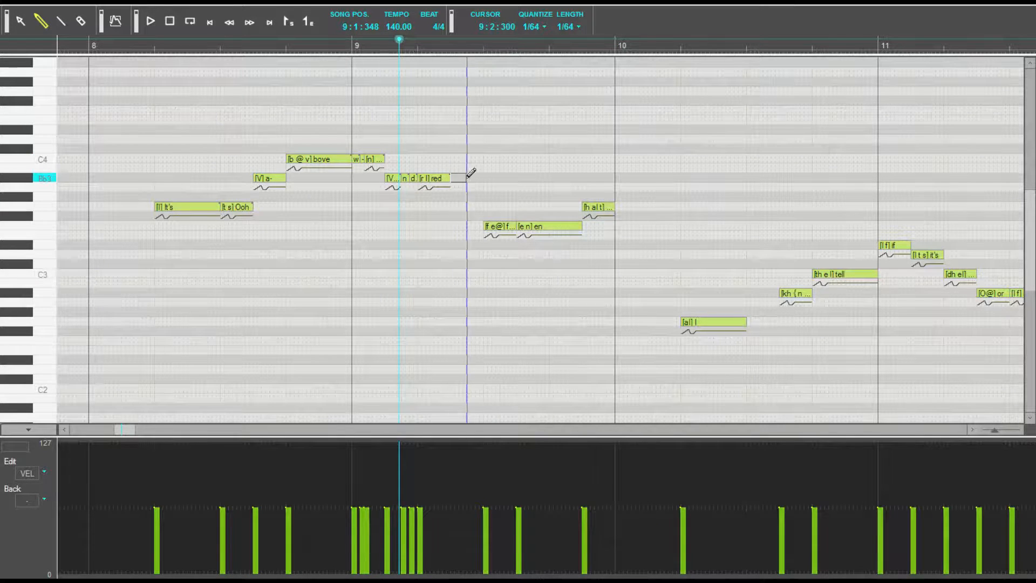
# Step: Add a short closing note with phoneme "d" directly after "red" and play the line back from bar 8
pyautogui.moveTo(452, 178); pyautogui.dragTo(467, 178)
pyautogui.click(139, 43)
pyautogui.press('space')
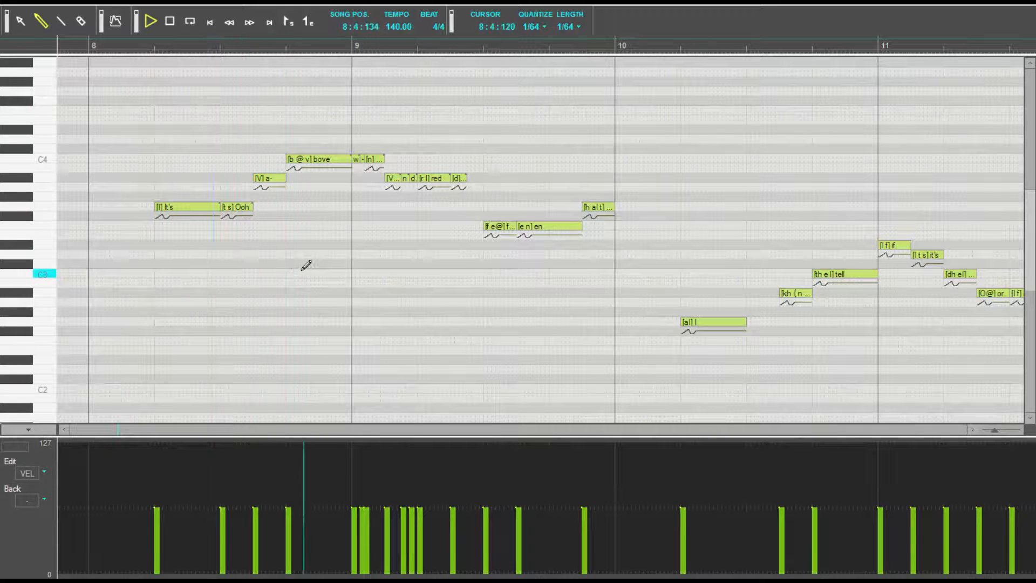
pyautogui.press('space')
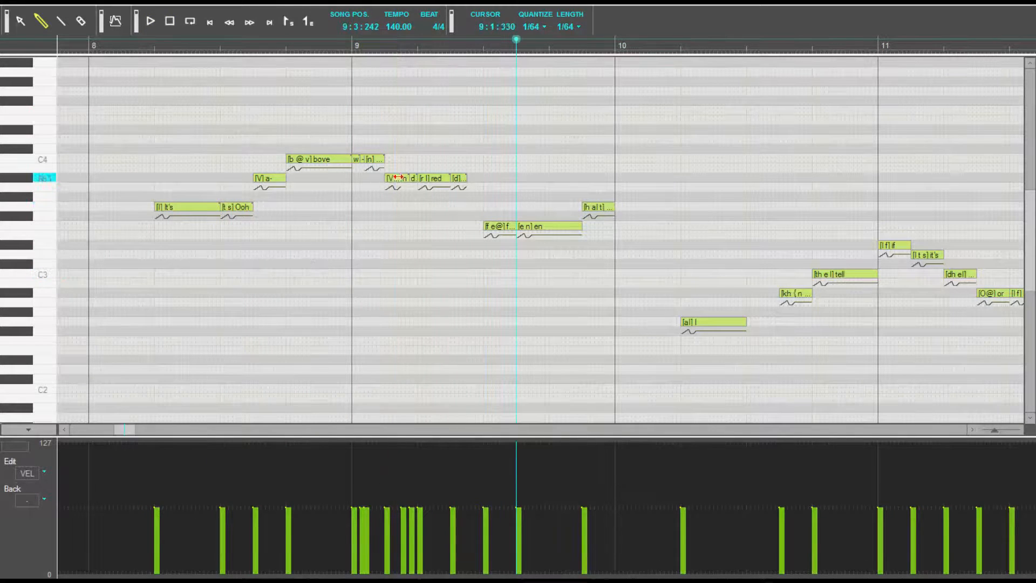
# Step: Shorten the "V" note in bar 9 and extend the following "n" note back to meet it
pyautogui.click(393, 178)
pyautogui.moveTo(394, 178); pyautogui.dragTo(393, 179)
pyautogui.click(400, 180)
pyautogui.hotkey('ctrl', 'z')
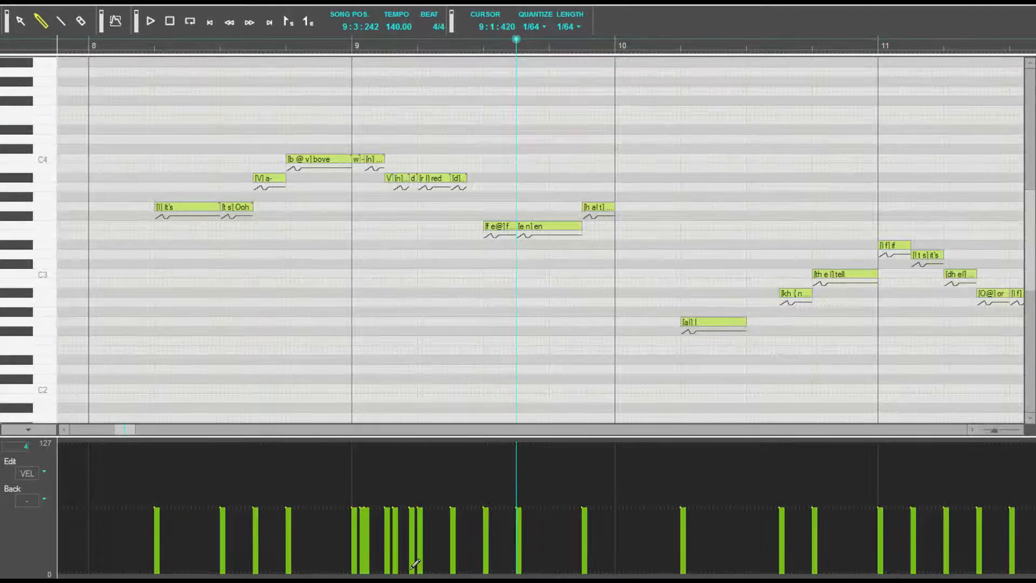
# Step: Lower the velocity of the short "d" note before "red" to almost zero and play the line back
pyautogui.moveTo(415, 566); pyautogui.dragTo(411, 573)
pyautogui.click(139, 44)
pyautogui.press('space')
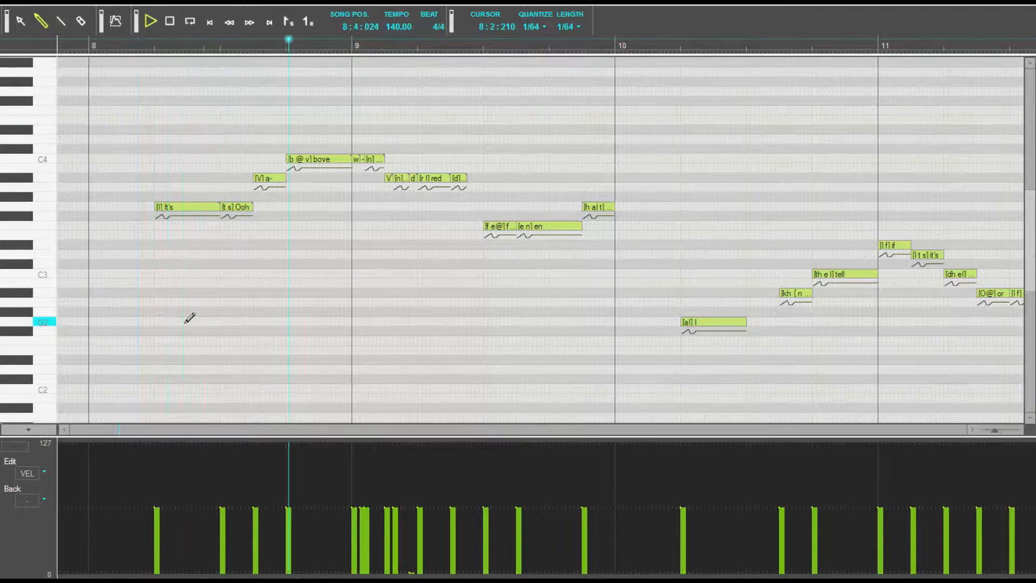
pyautogui.press('space')
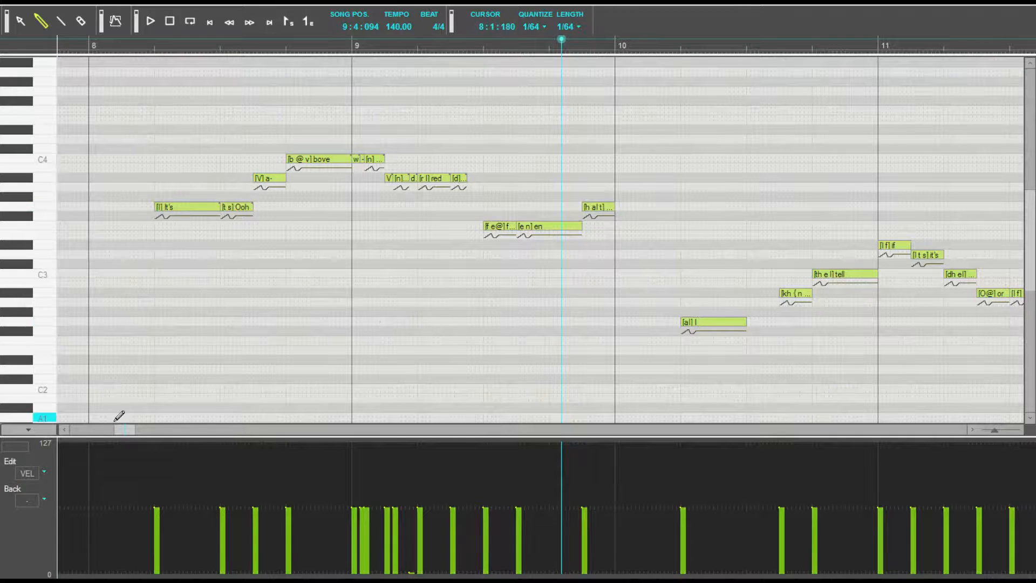
# Step: Set the phonemes of the "bove" note in bar 8 to "b V v"
pyautogui.moveTo(118, 430); pyautogui.dragTo(218, 429)
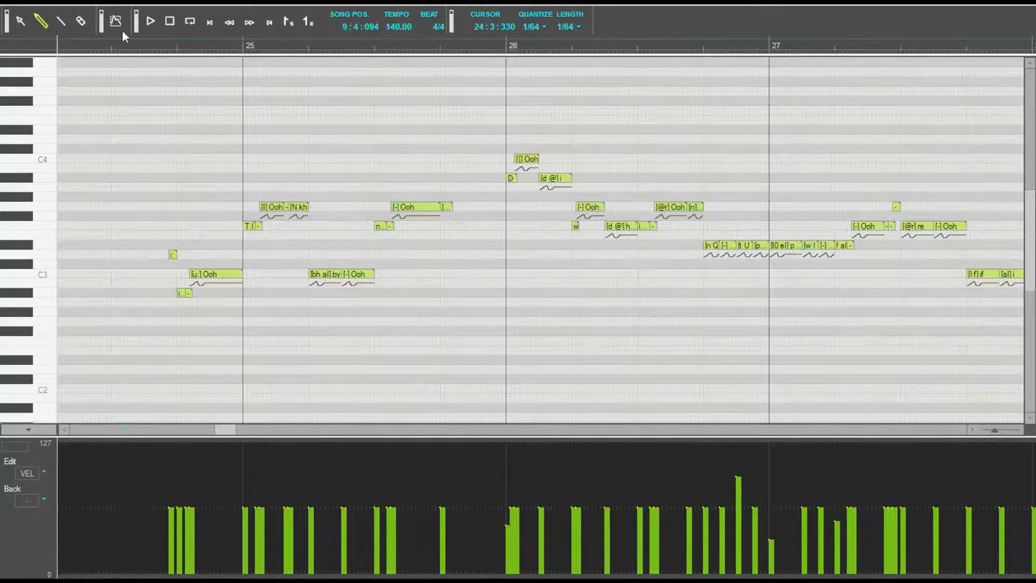
pyautogui.click(120, 47)
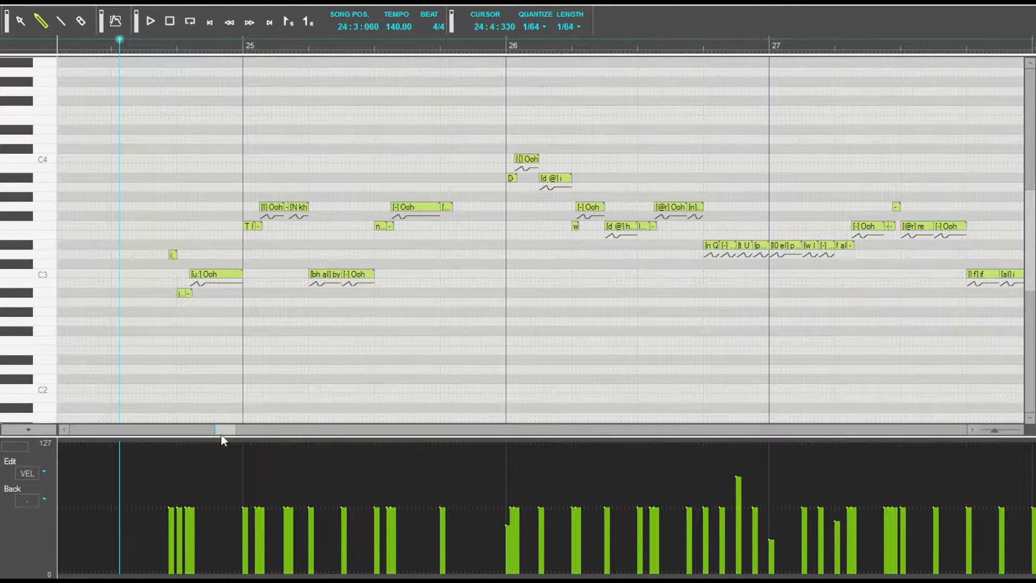
pyautogui.moveTo(222, 430); pyautogui.dragTo(120, 442)
pyautogui.keyDown('alt'); pyautogui.doubleClick(364, 158); pyautogui.keyUp('alt')
pyautogui.write('b V v')
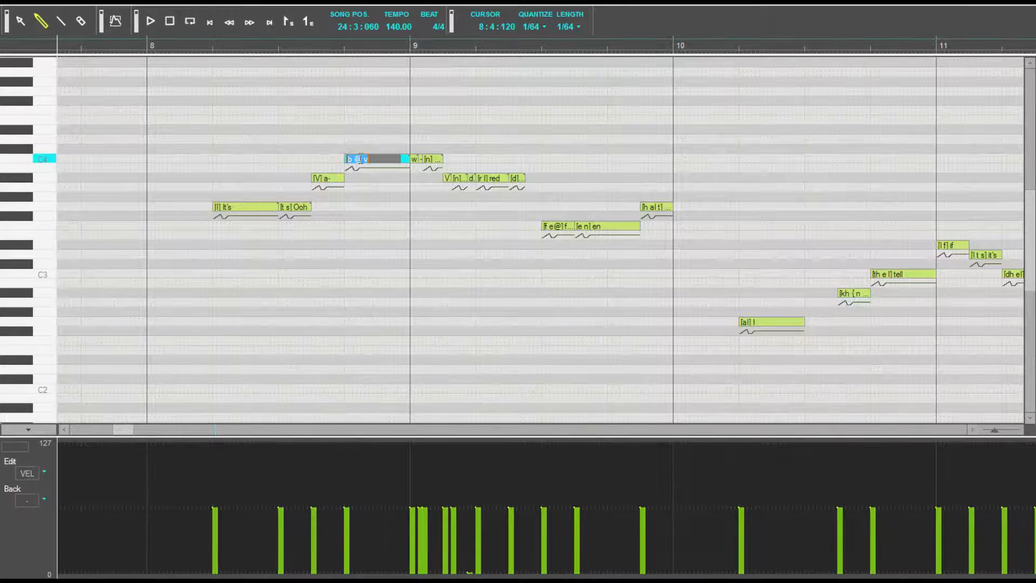
pyautogui.press('Return')
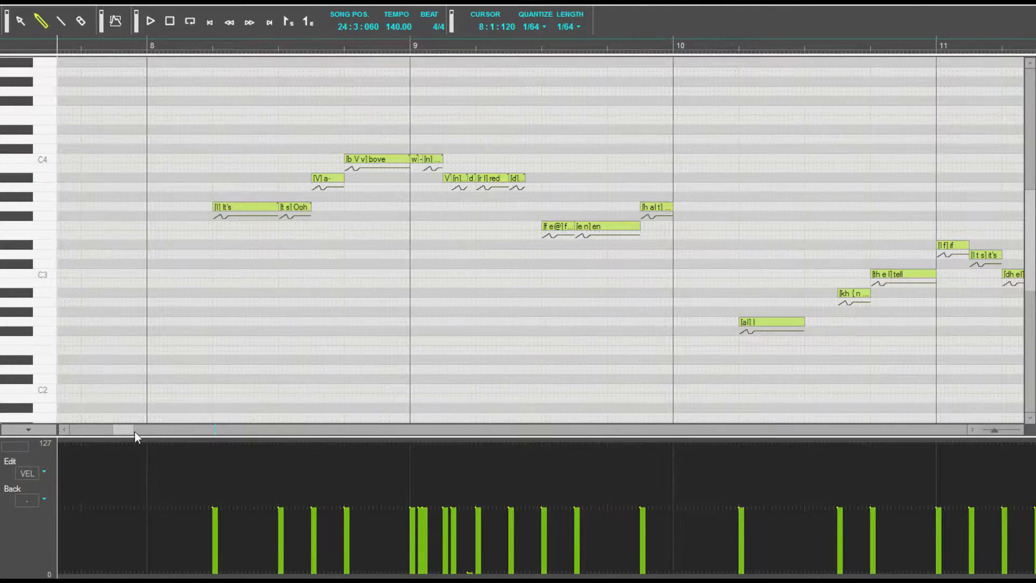
# Step: Change the phonemes of both "d @" notes in bar 26 to "d V"
pyautogui.moveTo(134, 432); pyautogui.dragTo(233, 454)
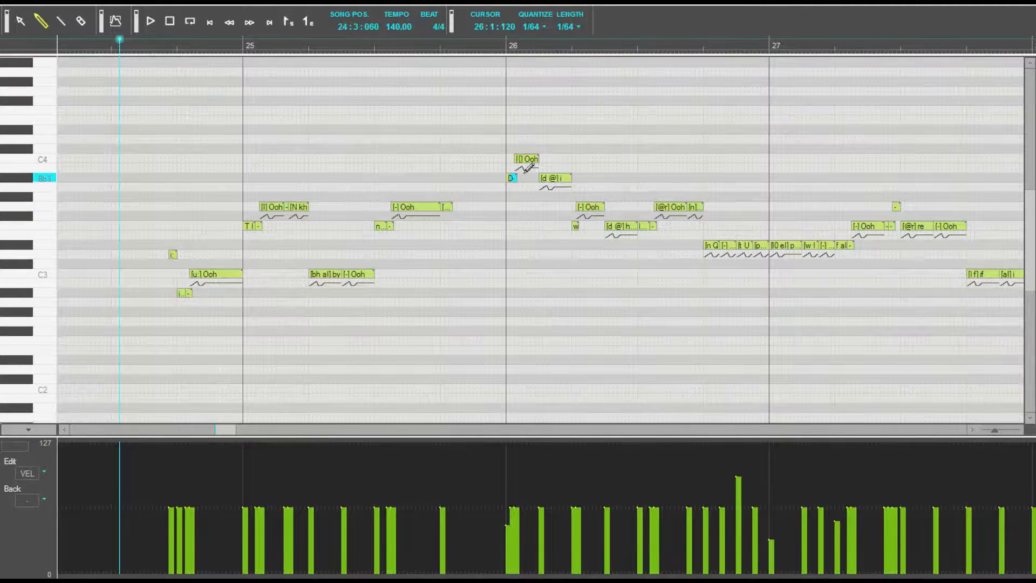
pyautogui.doubleClick(556, 178)
pyautogui.write('d V')
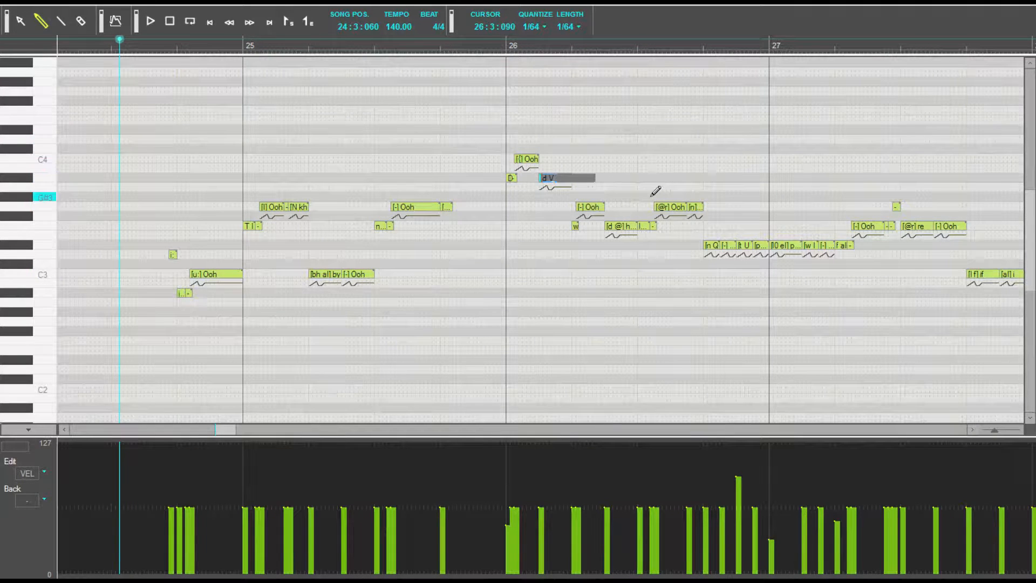
pyautogui.doubleClick(626, 226)
pyautogui.write('d V')
pyautogui.press('Return')
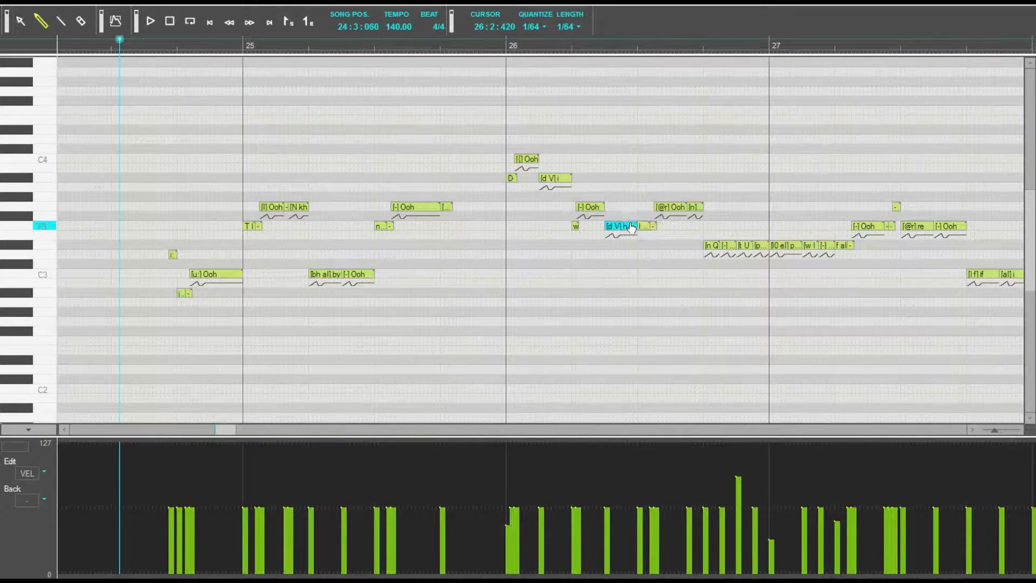
# Step: Go through the phonemes of the repeated-pitch notes from the end of bar 26 to "f aI" in bar 27
pyautogui.doubleClick(724, 245)
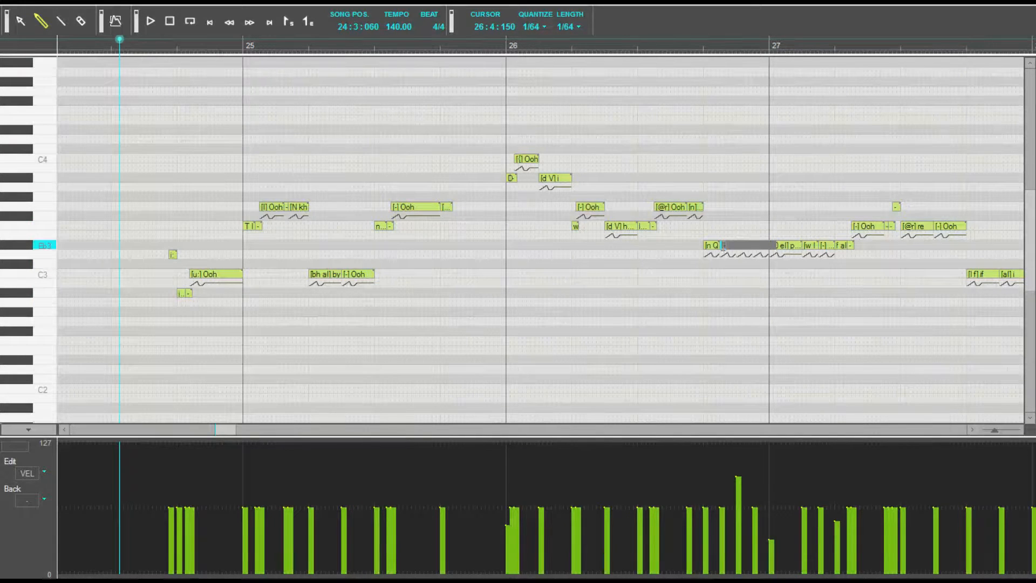
pyautogui.press('Tab')
pyautogui.press('Tab')
pyautogui.press('Tab')
pyautogui.press('Tab')
pyautogui.press('Tab')
pyautogui.press('Tab')
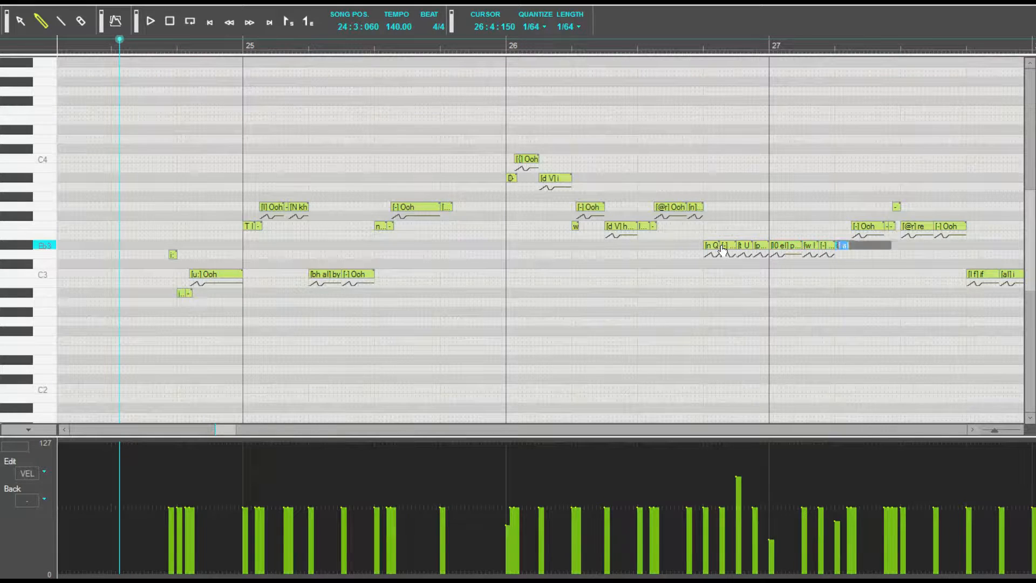
pyautogui.write('f al')
pyautogui.press('Tab')
pyautogui.press('Escape')
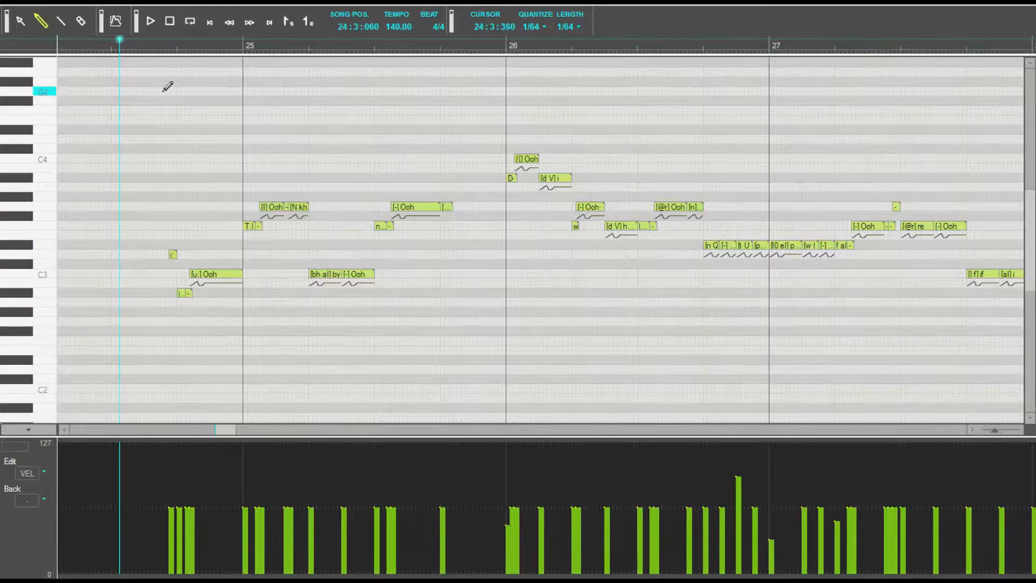
# Step: Play the phrase from the end of bar 24 through bar 27 several times to check its pronunciation
pyautogui.press('space')
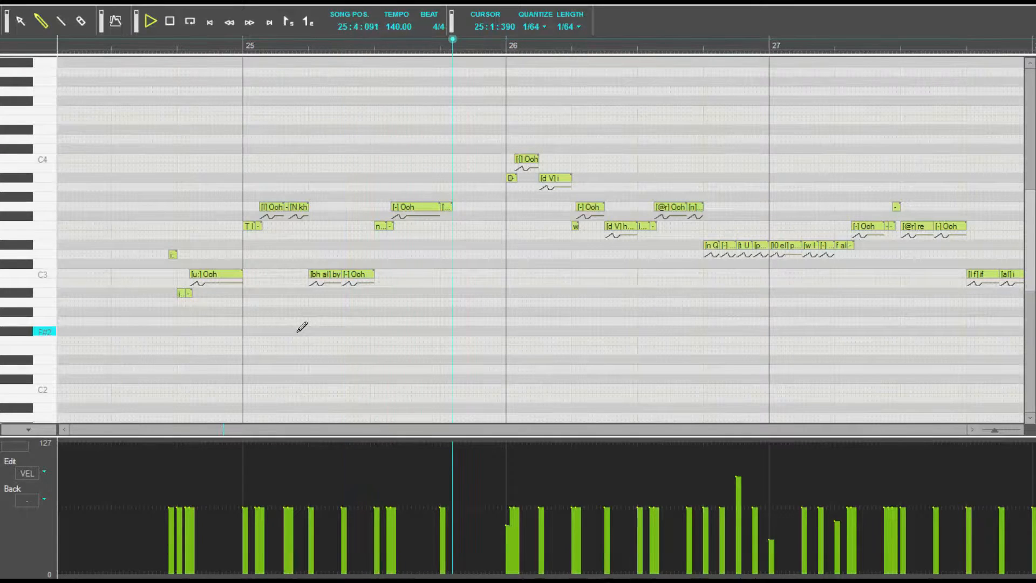
pyautogui.click(157, 47)
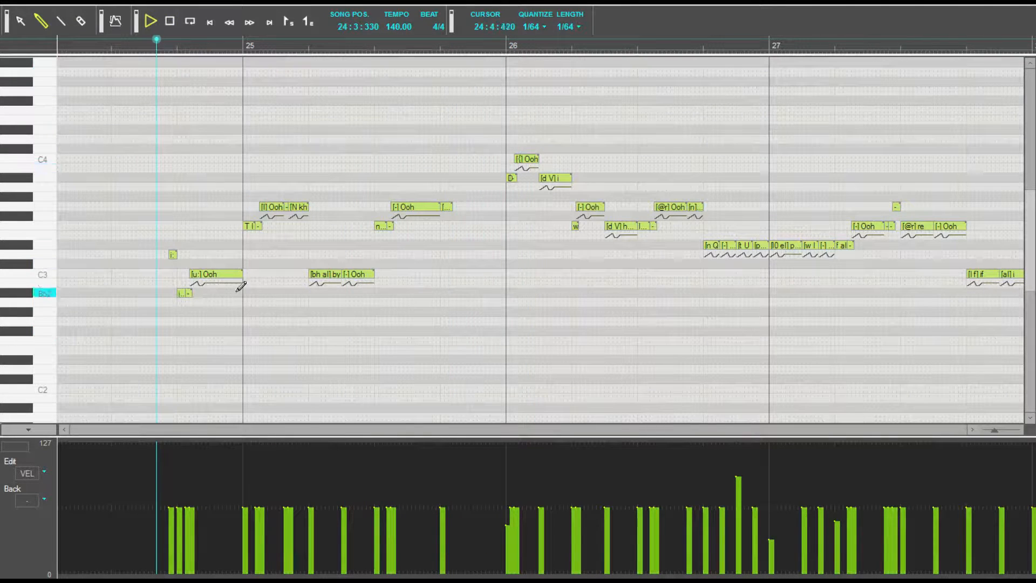
pyautogui.press('space')
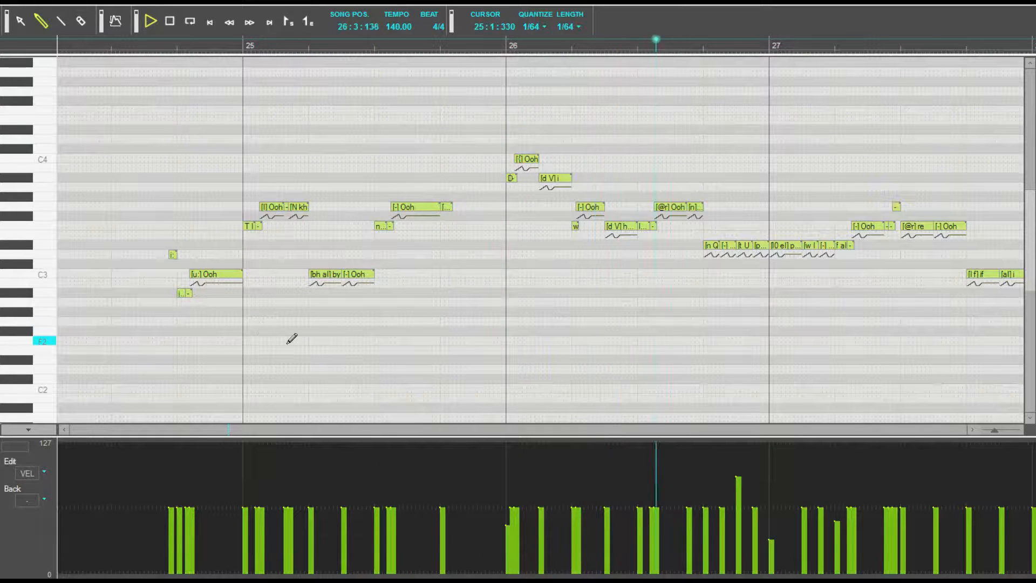
pyautogui.press('space')
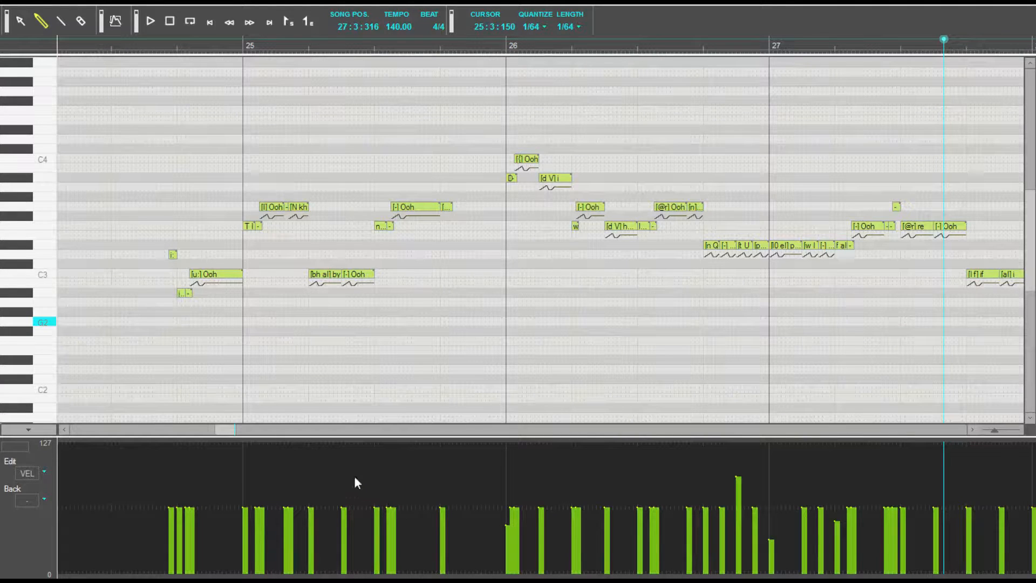
pyautogui.click(124, 41)
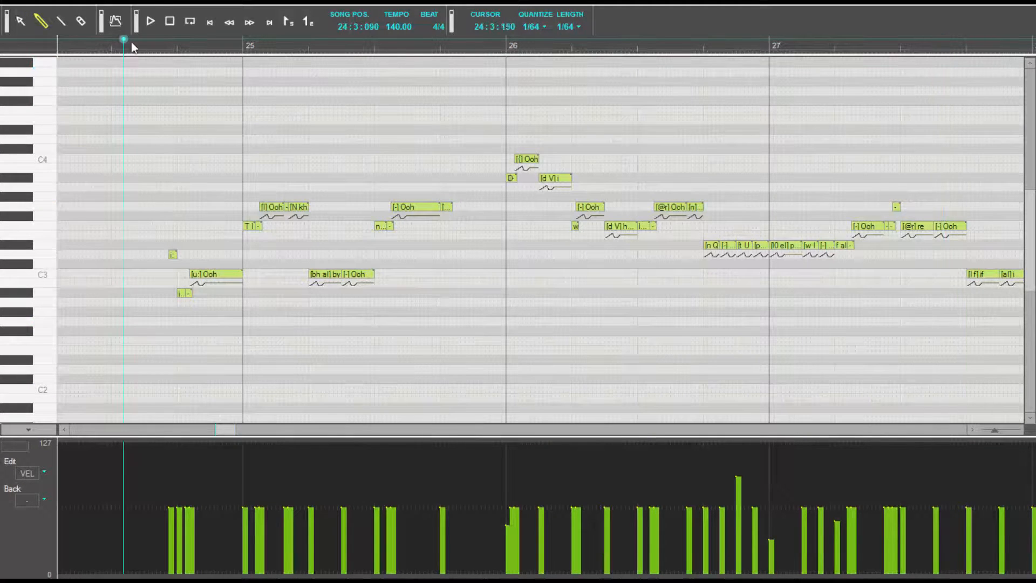
pyautogui.click(153, 22)
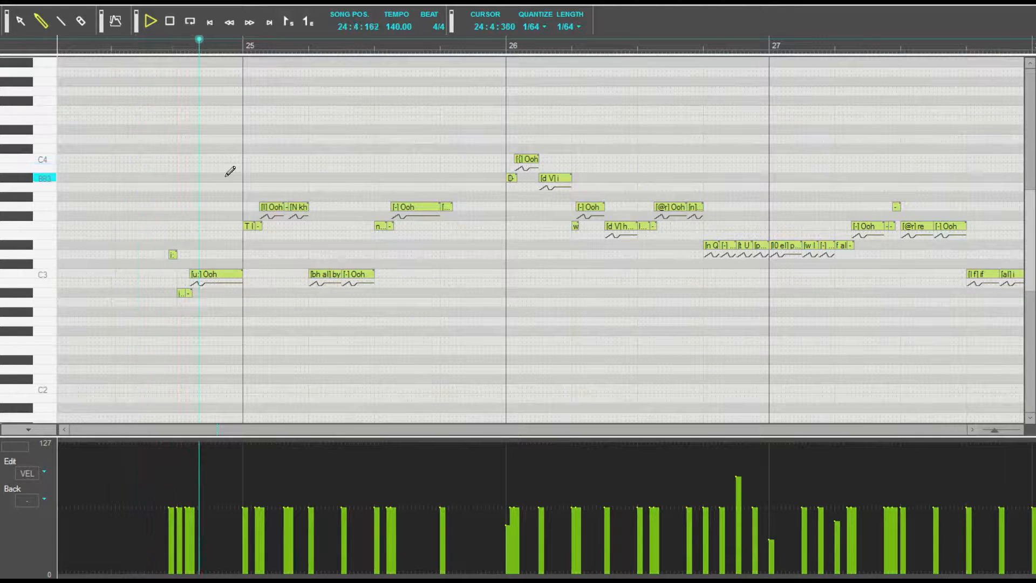
pyautogui.press('space')
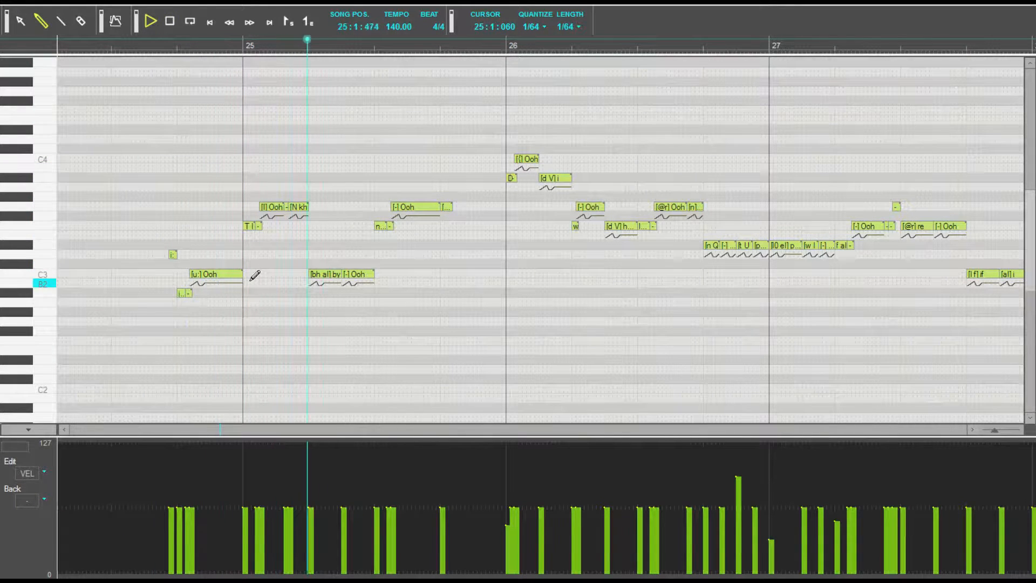
pyautogui.click(147, 40)
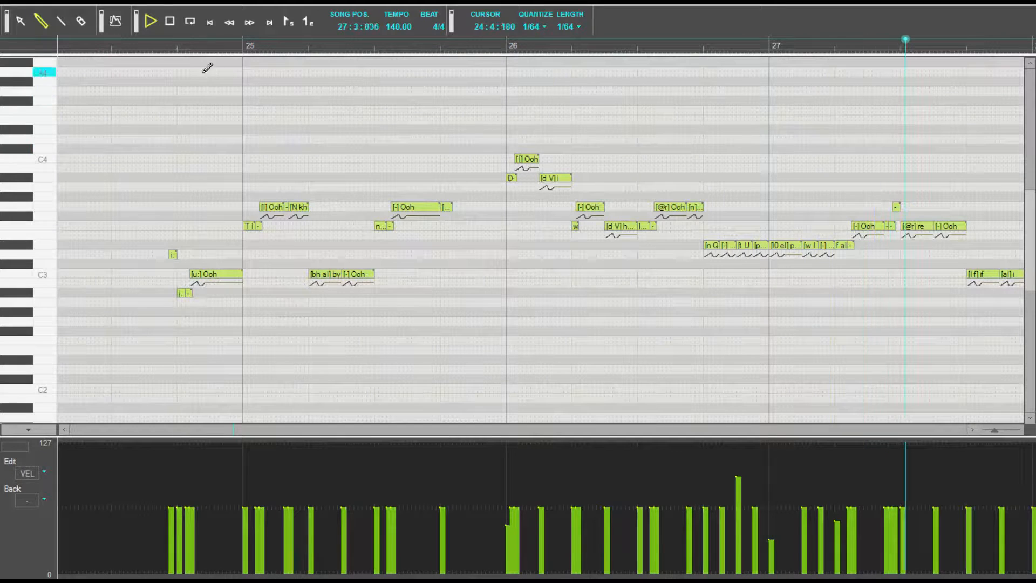
pyautogui.click(156, 44)
pyautogui.press('space')
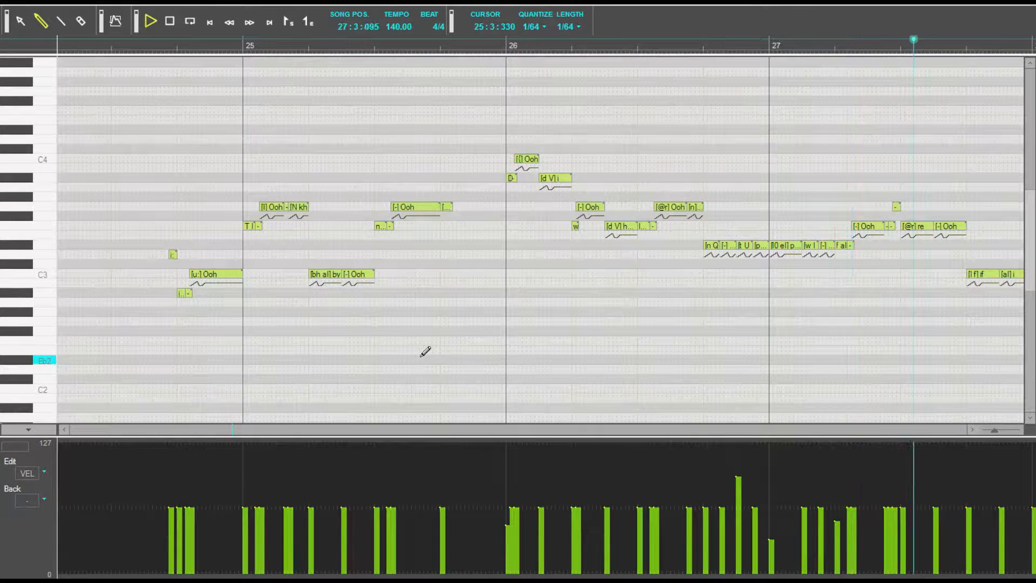
pyautogui.press('space')
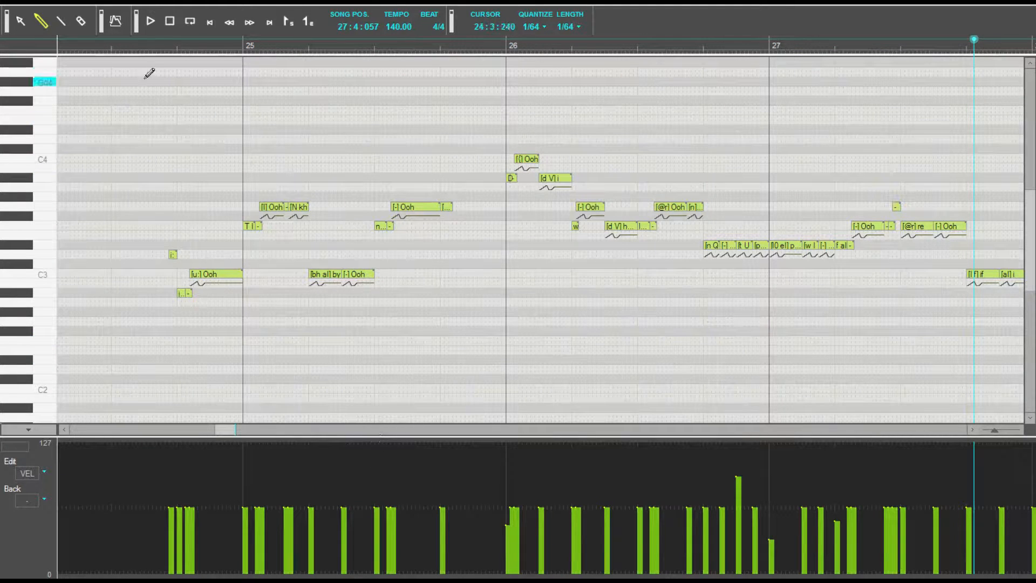
pyautogui.click(149, 42)
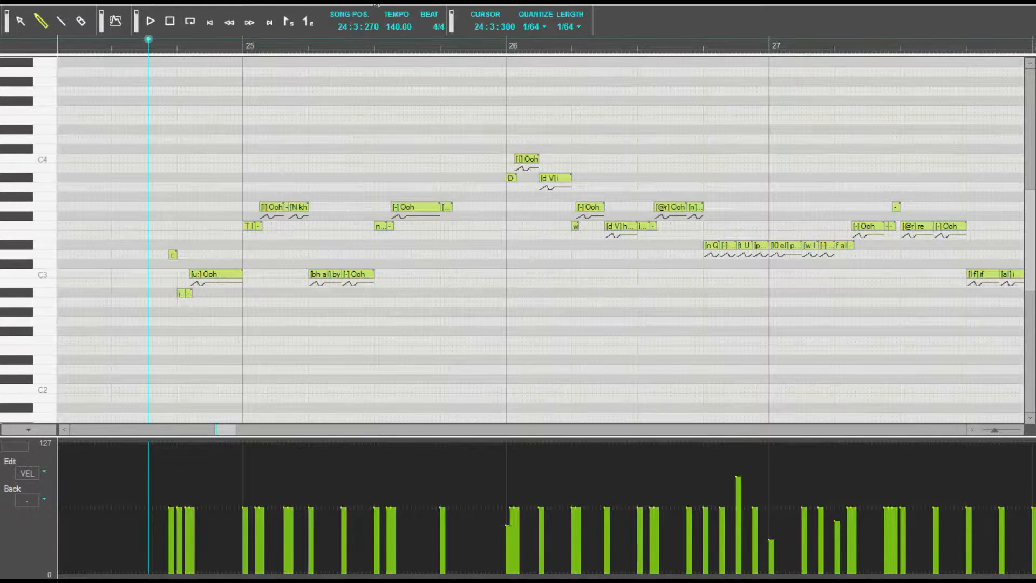
# Step: Switch to the track overview and delete the part on the MainVox2 track
pyautogui.press('Tab')
pyautogui.doubleClick(147, 142)
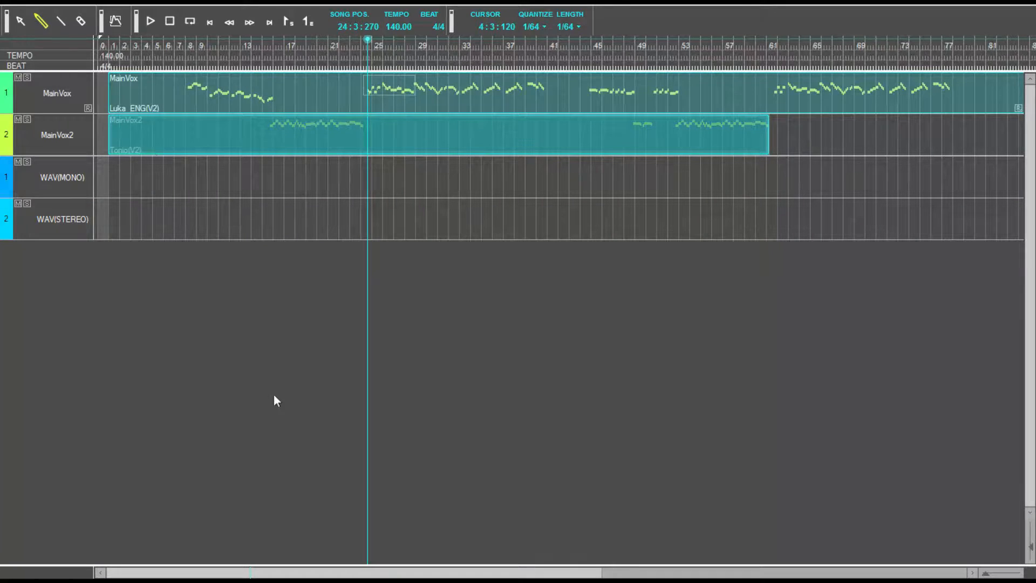
pyautogui.press('Delete')
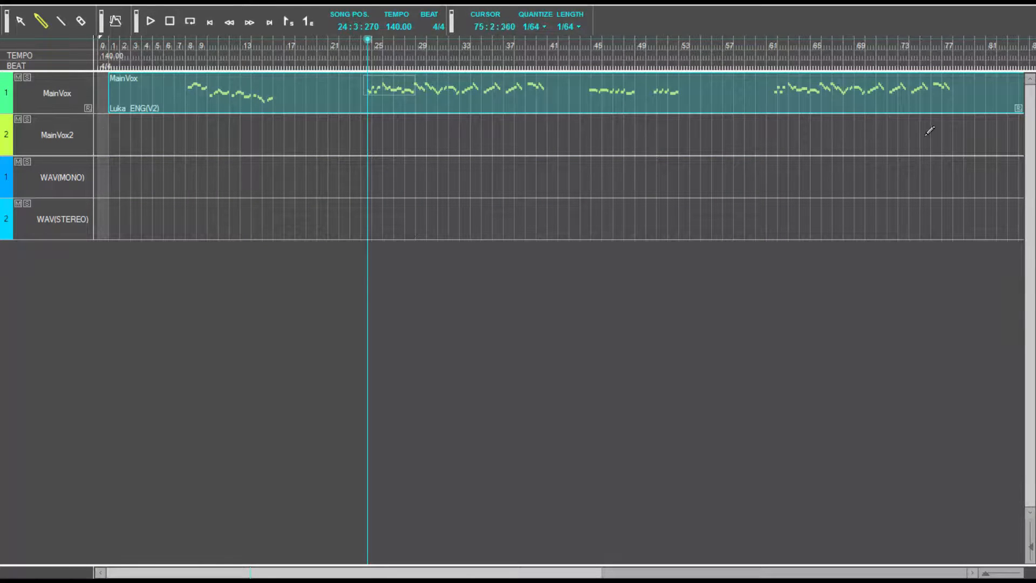
pyautogui.moveTo(376, 576); pyautogui.dragTo(745, 534)
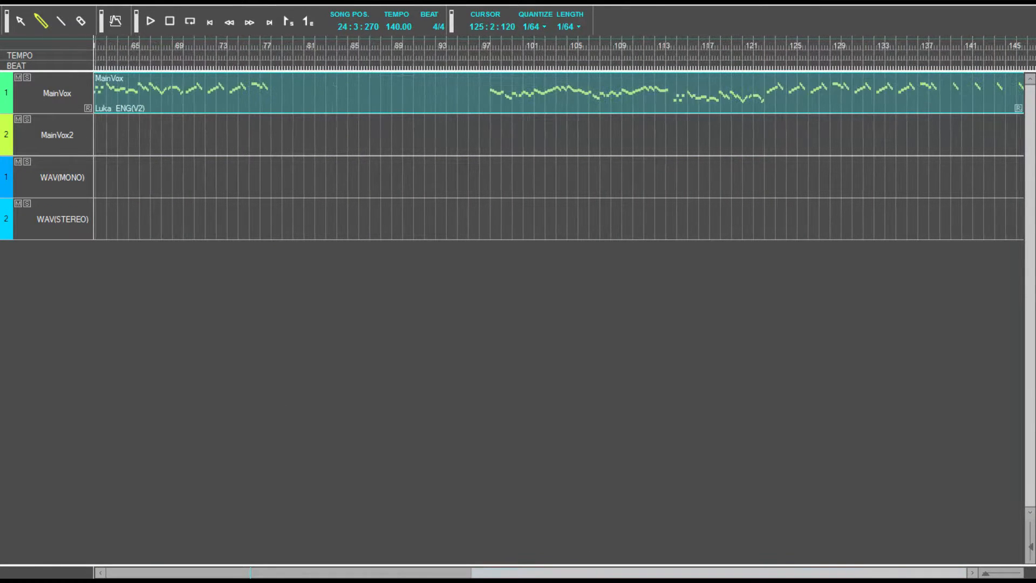
# Step: Reopen the MainVox part in the piano roll and play the phrase from the end of bar 24 into bar 26
pyautogui.moveTo(1021, 106); pyautogui.dragTo(560, 195)
pyautogui.doubleClick(374, 95)
pyautogui.press('space')
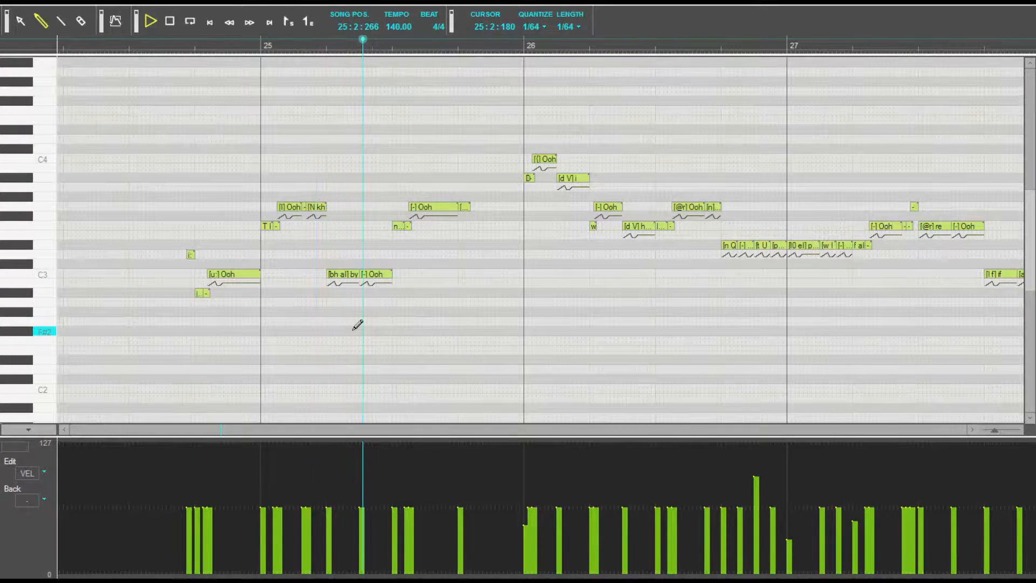
pyautogui.click(175, 48)
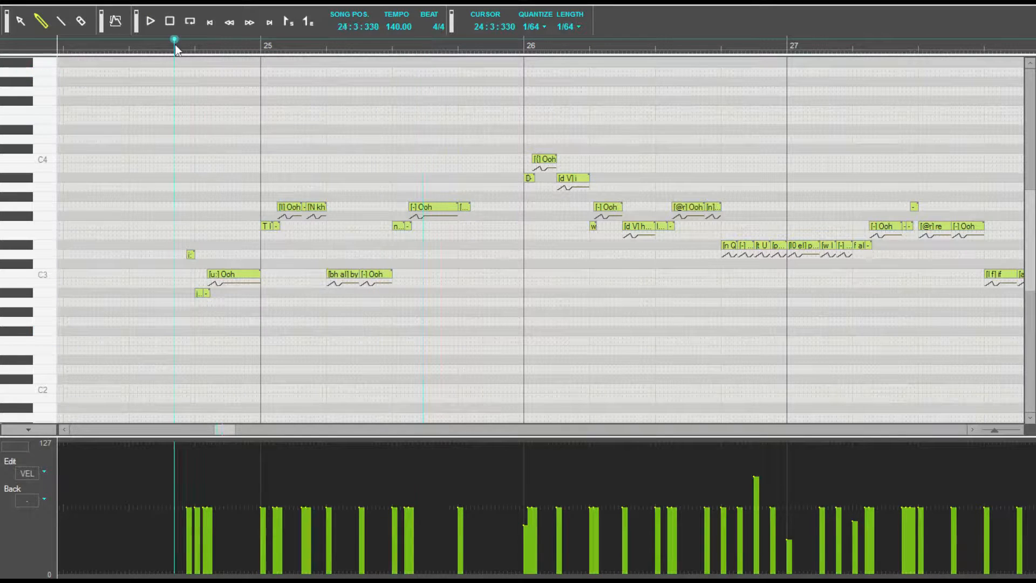
pyautogui.press('space')
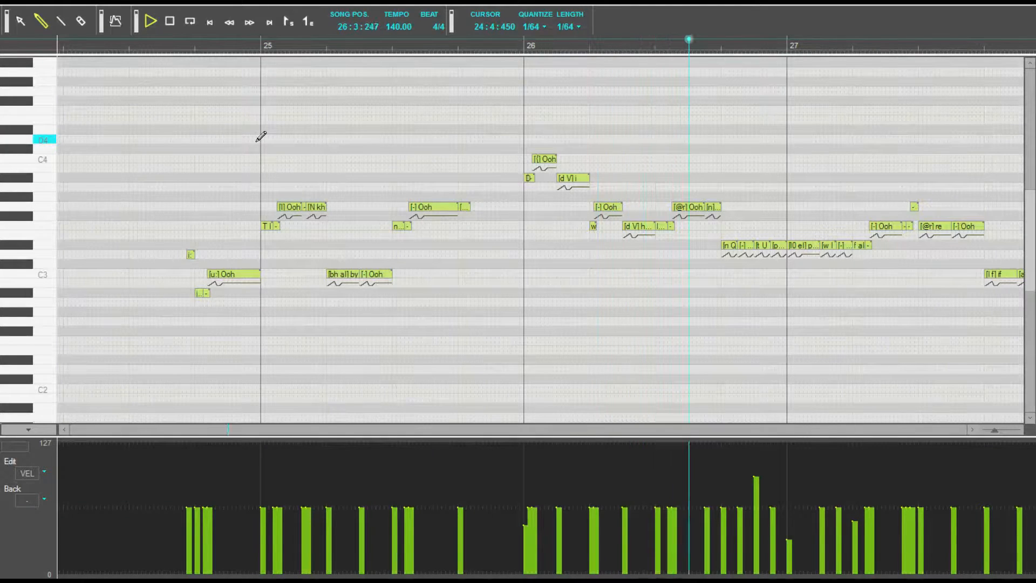
pyautogui.press('space')
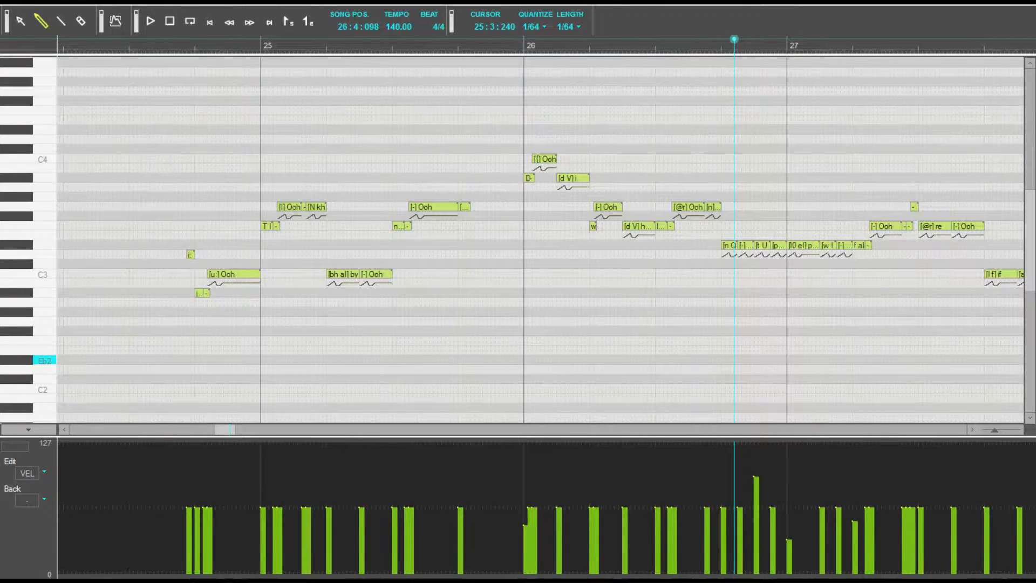
# Step: Replay the phrase from beat 3 of bar 24 repeatedly, continuing into bar 27, to judge the pronunciation
pyautogui.click(179, 40)
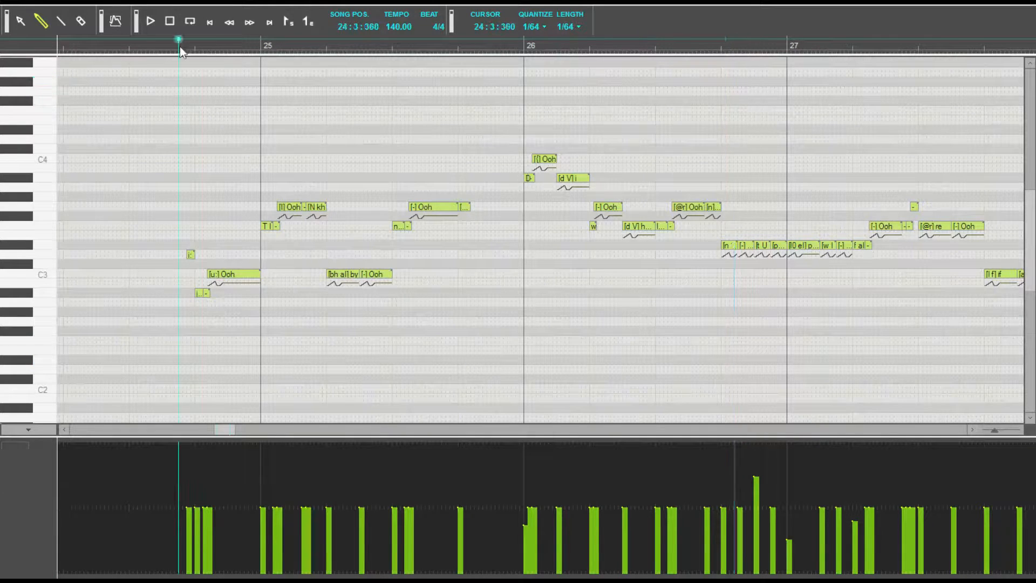
pyautogui.click(152, 22)
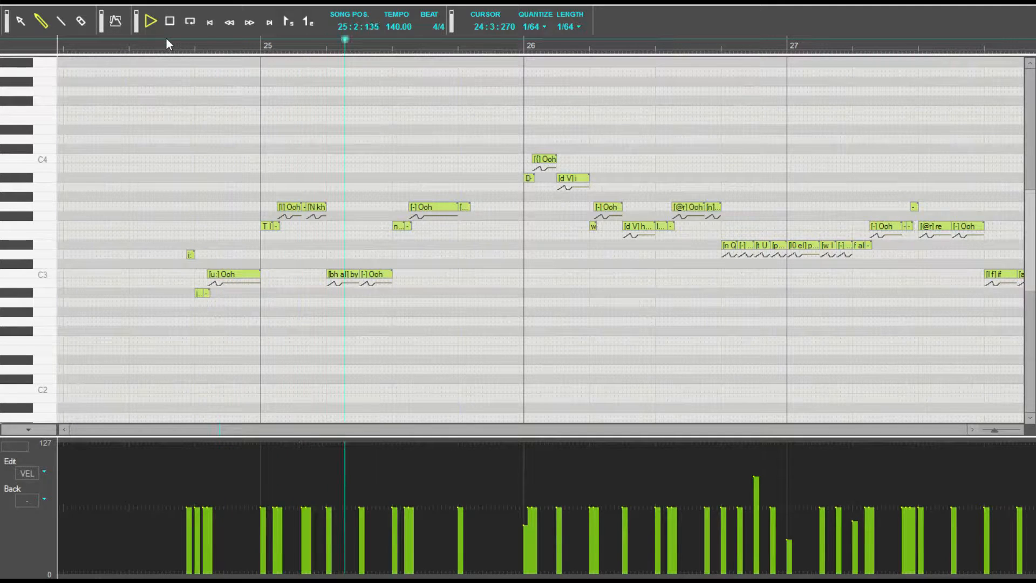
pyautogui.click(154, 25)
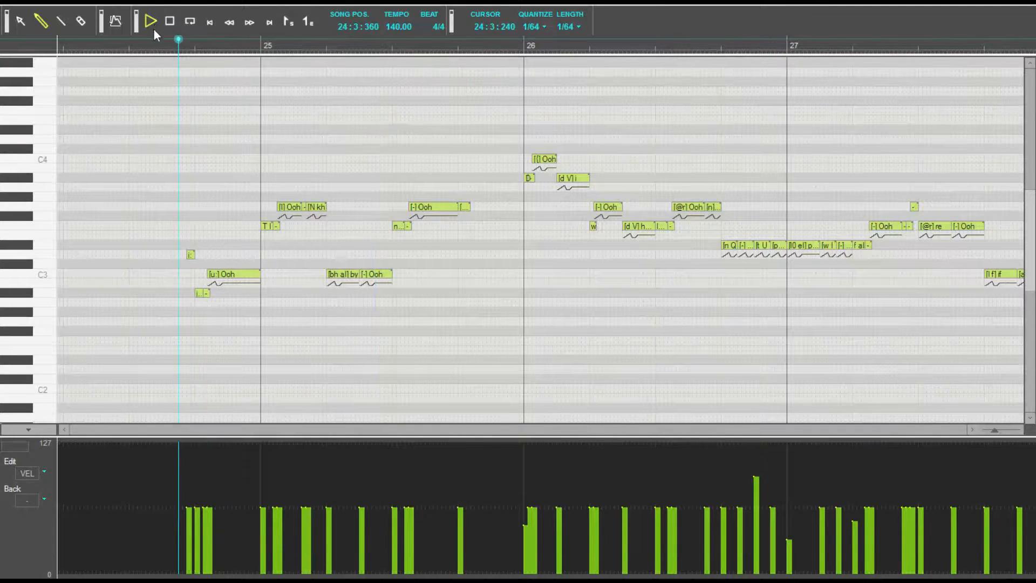
pyautogui.press('space')
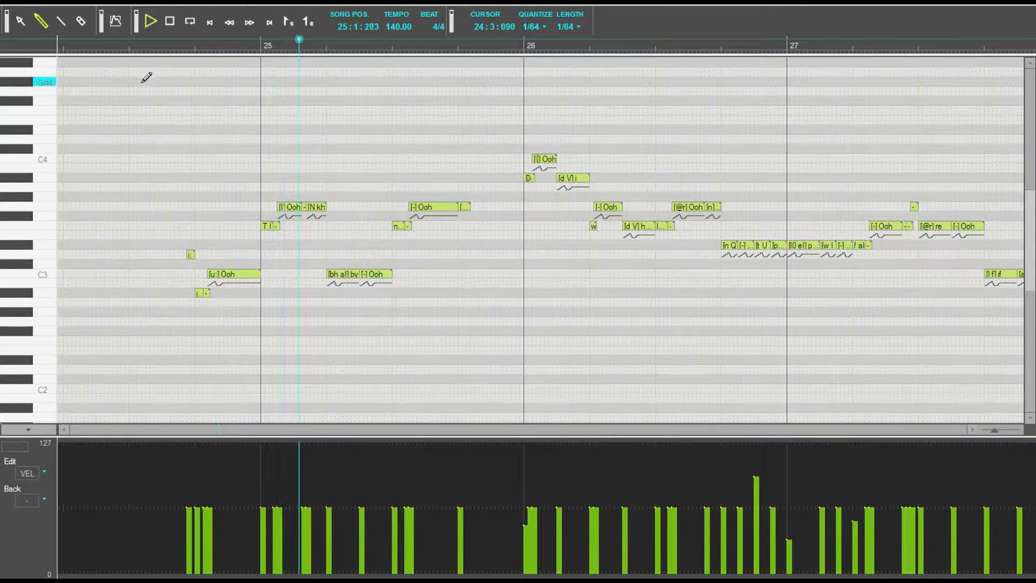
pyautogui.press('space')
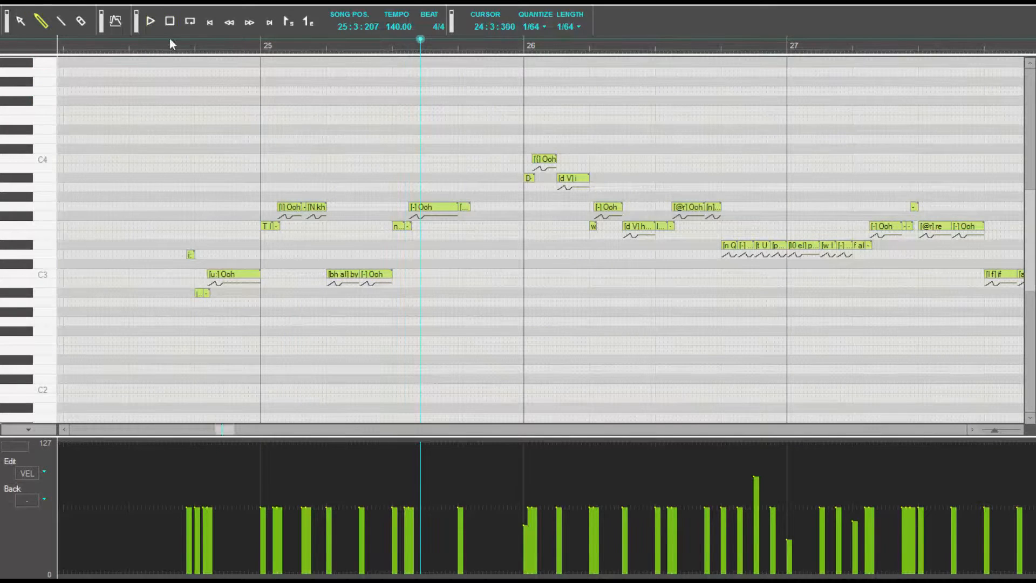
pyautogui.click(166, 38)
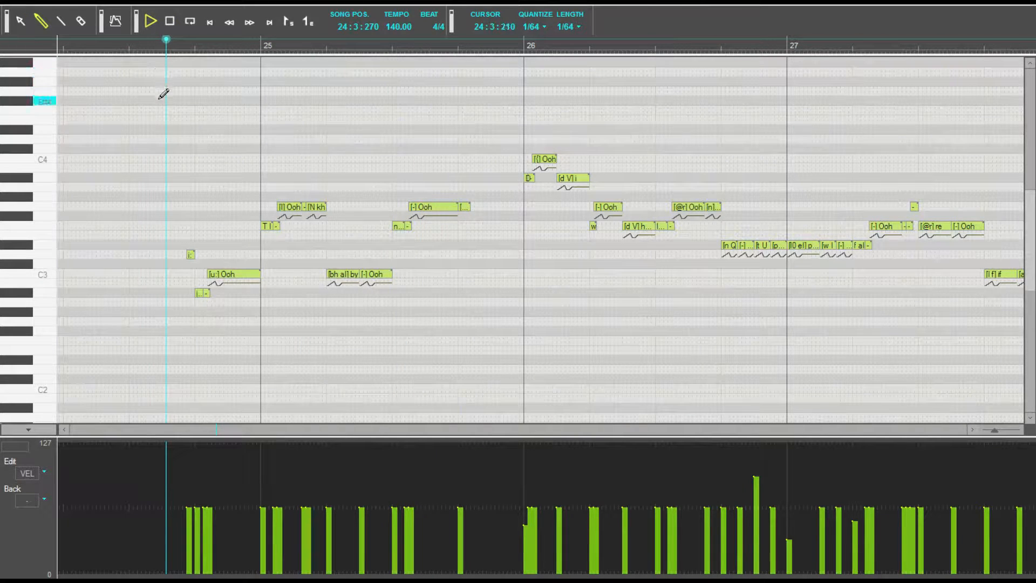
pyautogui.press('space')
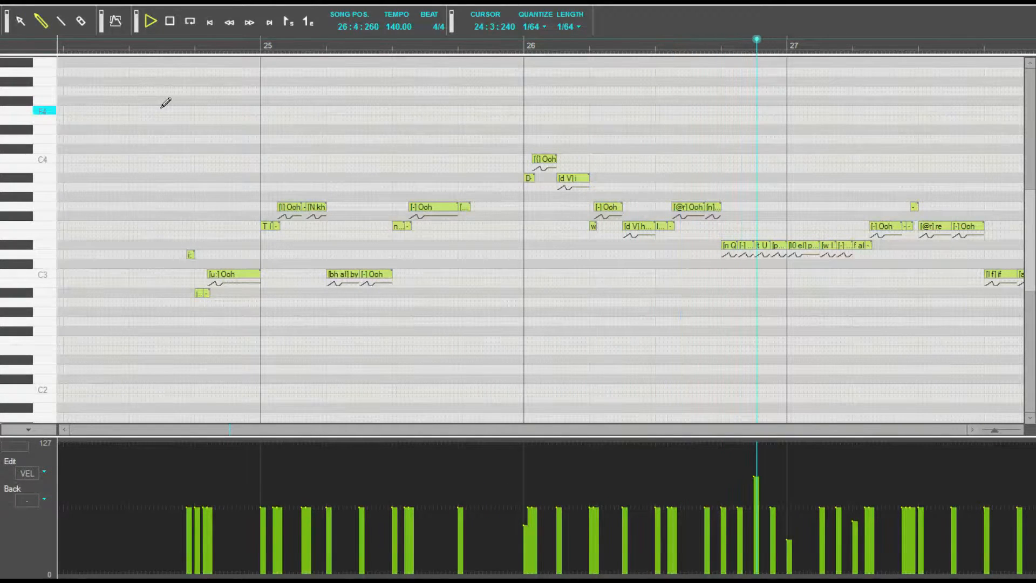
pyautogui.click(169, 21)
pyautogui.click(158, 40)
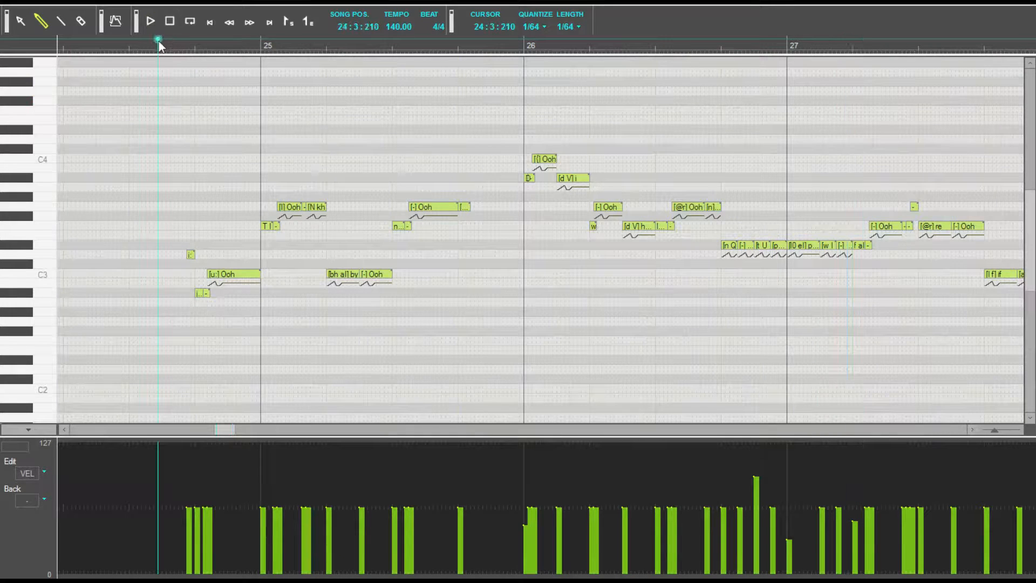
pyautogui.press('space')
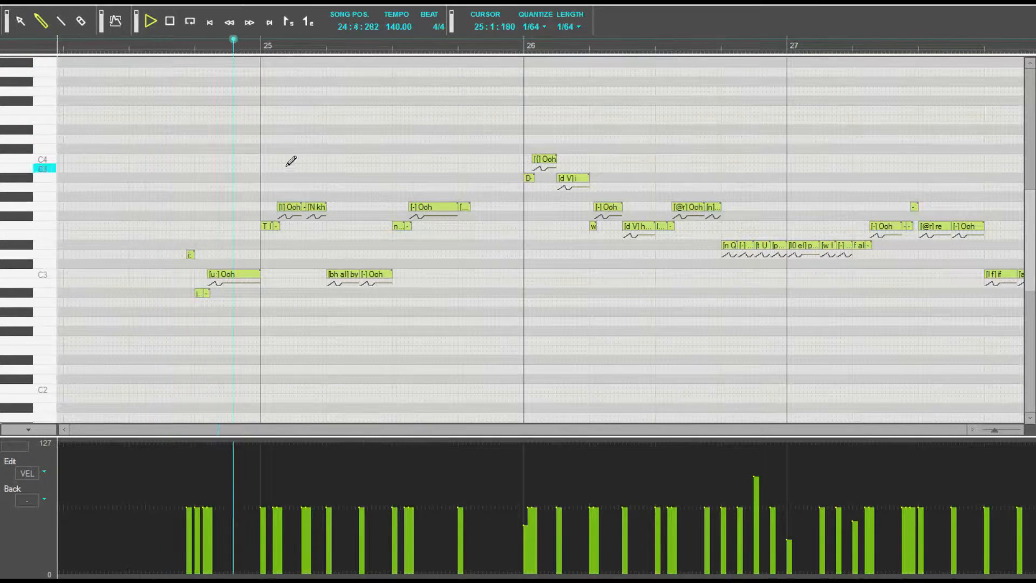
pyautogui.click(169, 22)
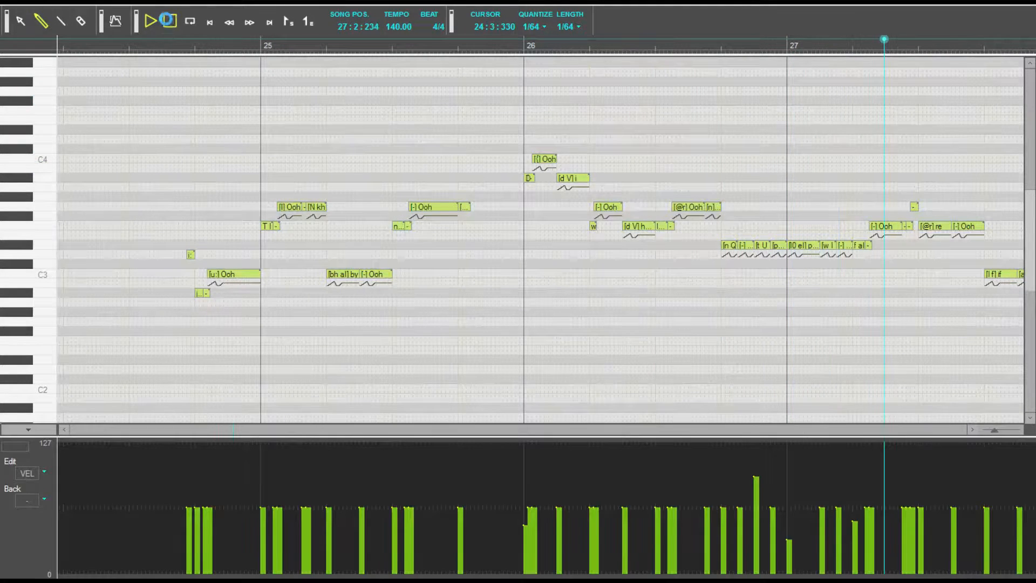
# Step: Look over the short notes around beat 3 of bar 26, between "d V" and "@r"
pyautogui.click(692, 208)
pyautogui.click(653, 226)
pyautogui.click(659, 248)
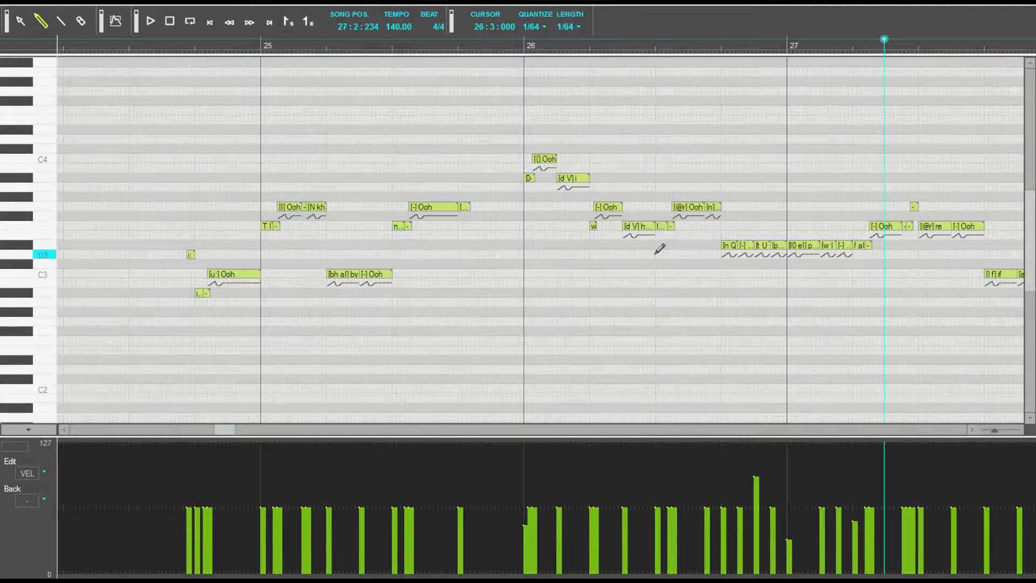
# Step: Go to the opening phrase and examine the phonemes of "the", "clock" and the "gh @" and "w" notes in bars 4–6
pyautogui.moveTo(223, 430); pyautogui.dragTo(230, 472)
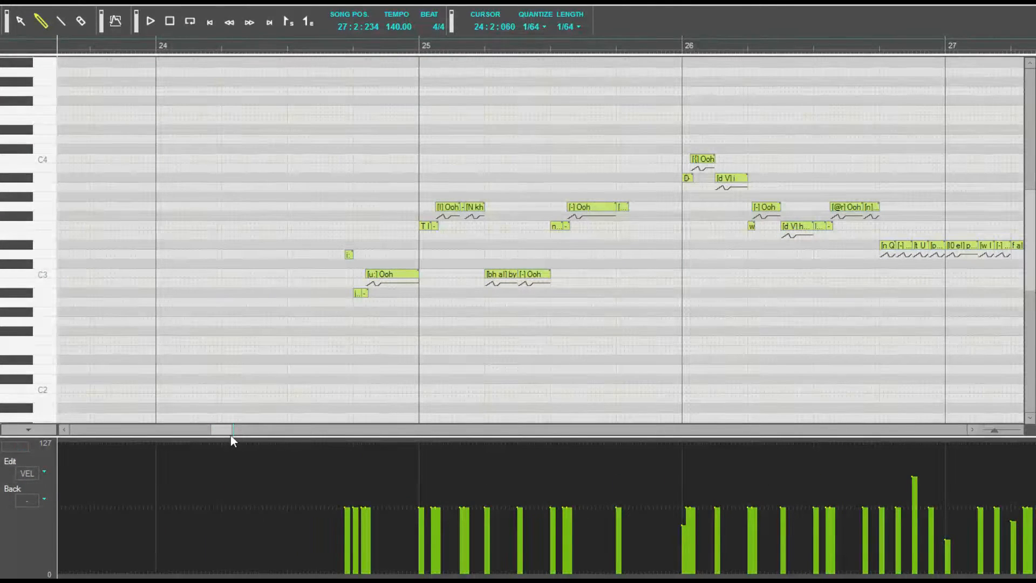
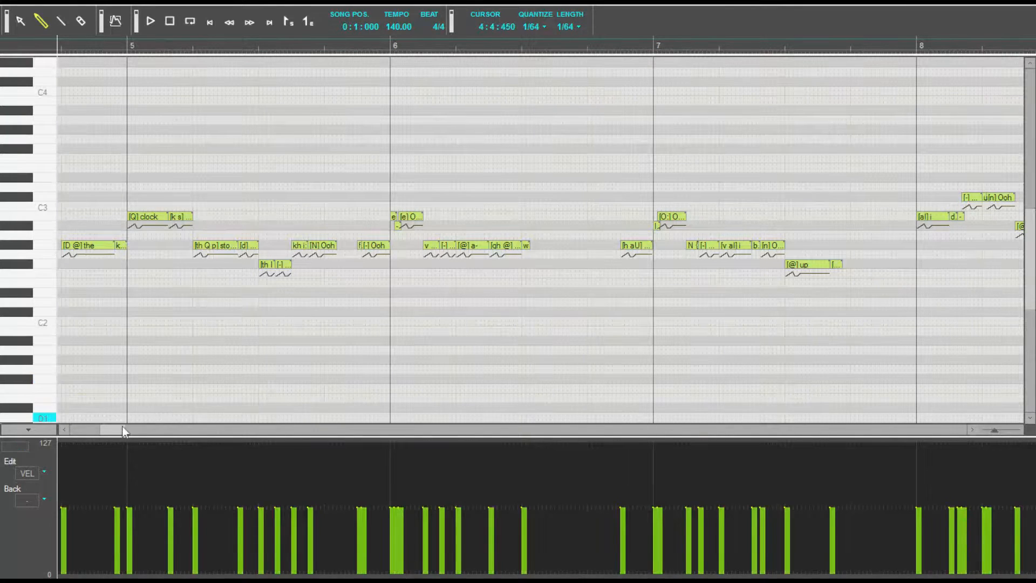
pyautogui.moveTo(121, 432); pyautogui.dragTo(117, 435)
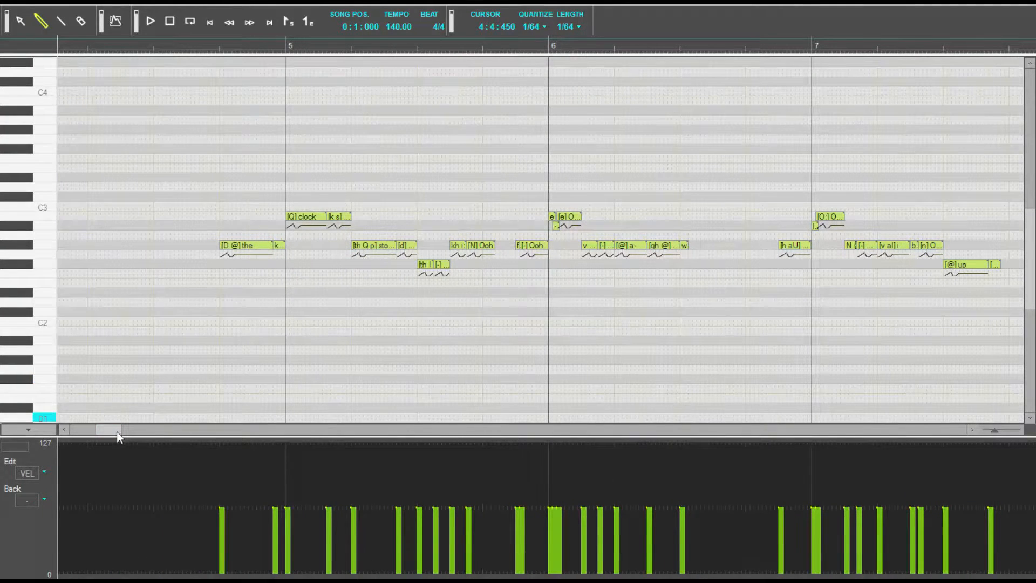
pyautogui.click(248, 248)
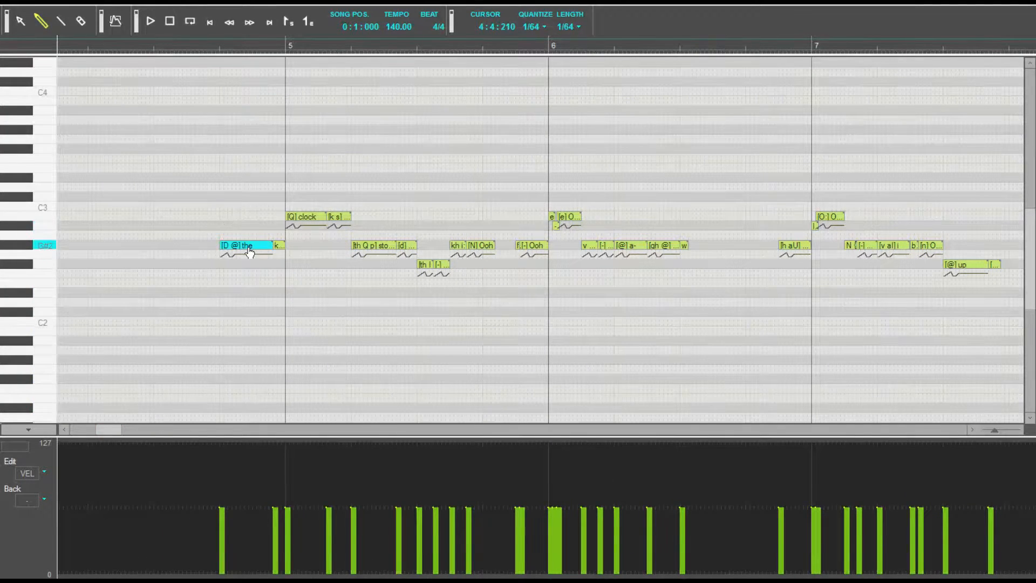
pyautogui.doubleClick(281, 248)
pyautogui.click(296, 264)
pyautogui.click(300, 222)
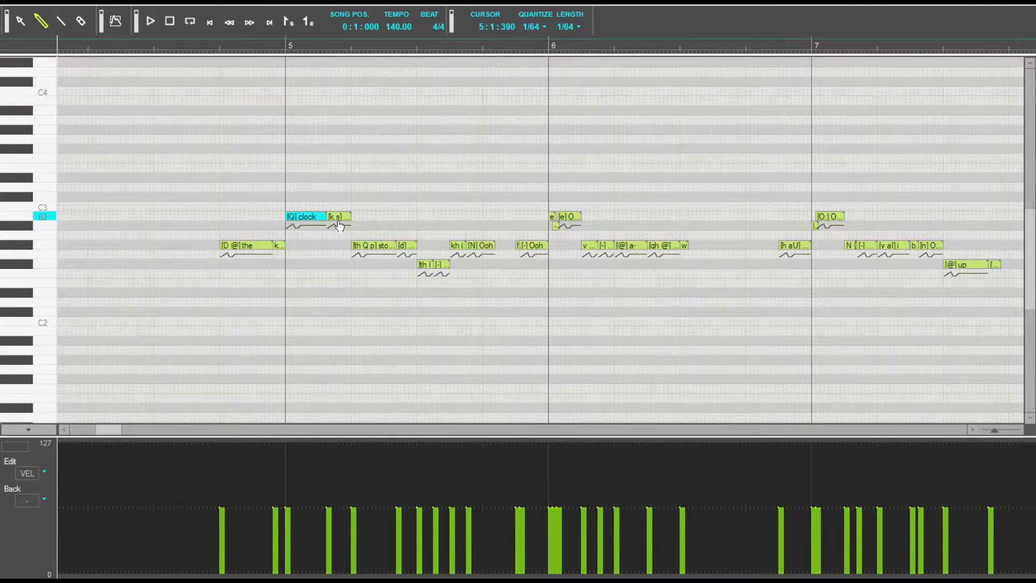
pyautogui.click(199, 40)
pyautogui.doubleClick(666, 246)
pyautogui.press('Escape')
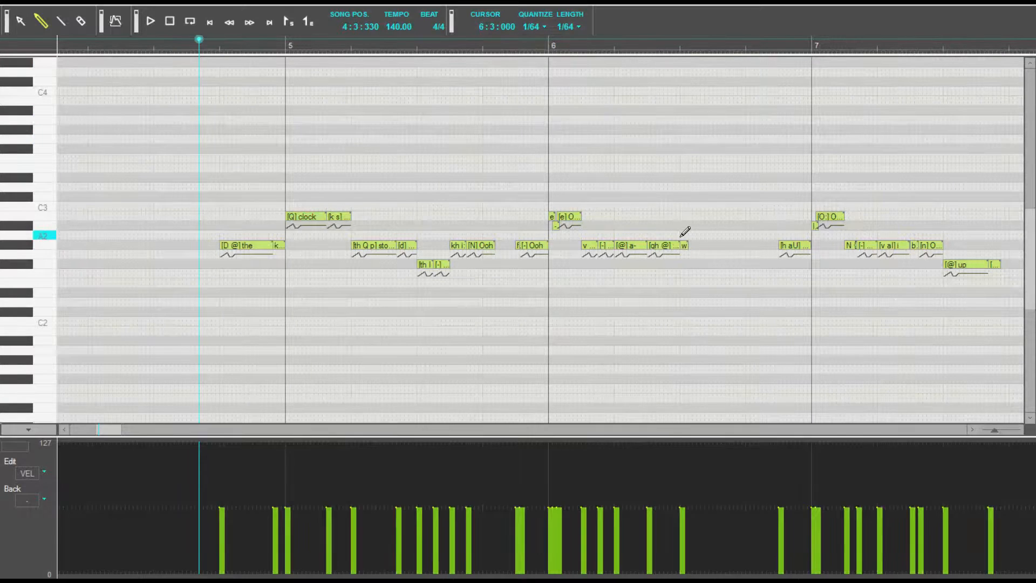
pyautogui.doubleClick(685, 246)
pyautogui.click(682, 327)
# Step: Play the opening phrase from beat 3 of bar 4 through bar 5 to hear how the split notes sound
pyautogui.click(149, 23)
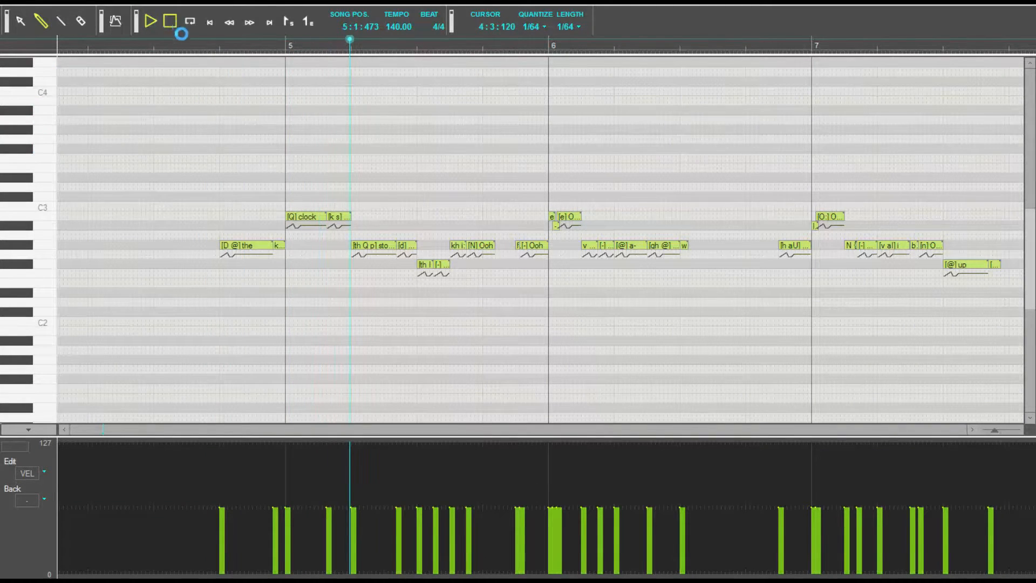
pyautogui.click(168, 25)
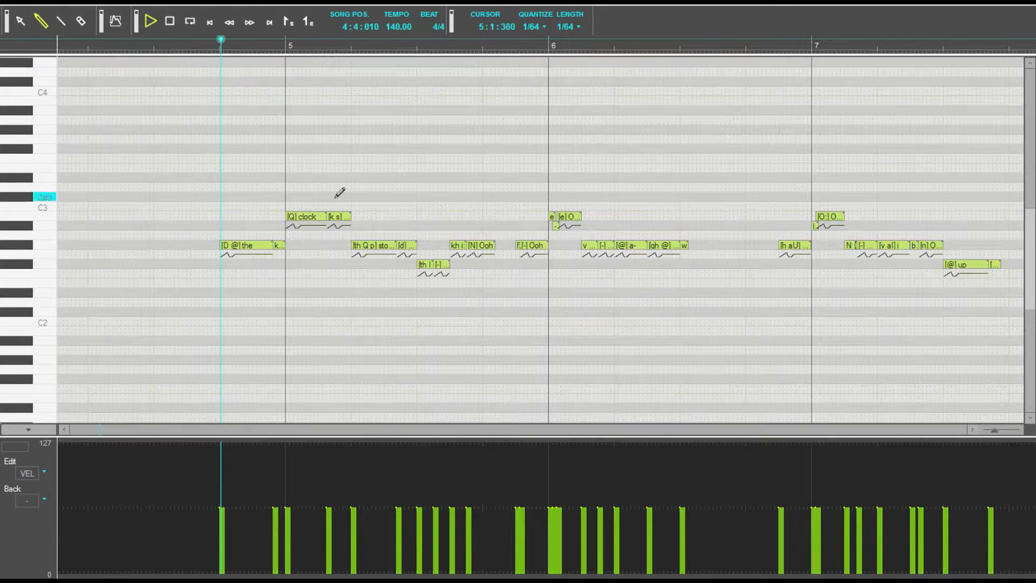
pyautogui.press('space')
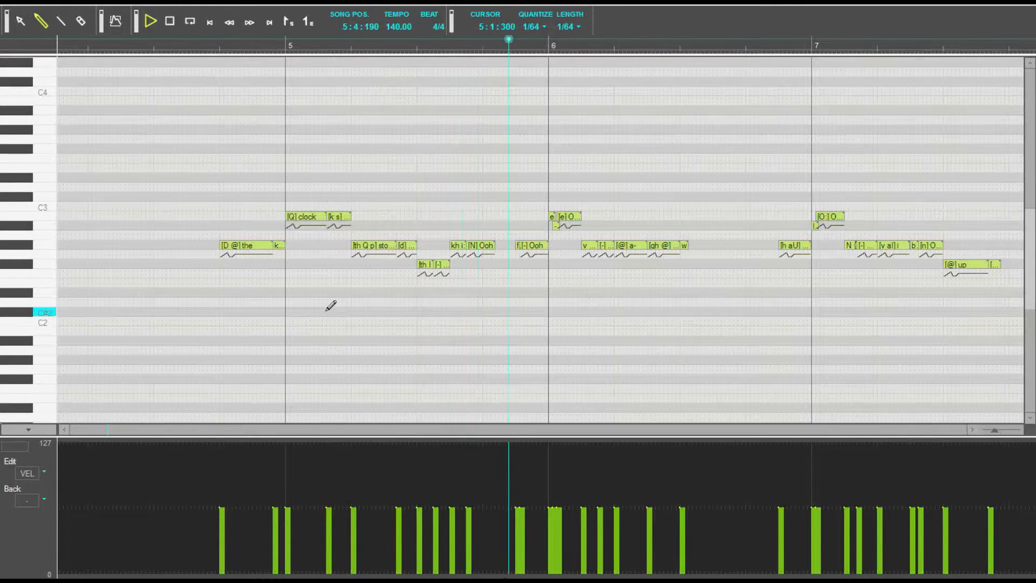
pyautogui.click(167, 22)
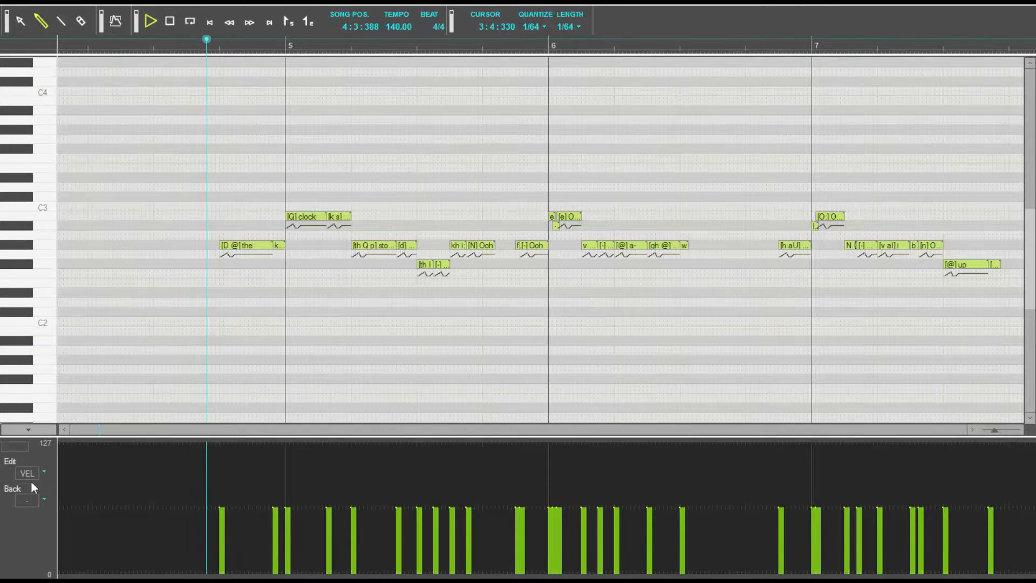
# Step: Show the pitch bend (PIT) curve below the notes and play from beat 3 of bar 4 into bar 8
pyautogui.click(45, 472)
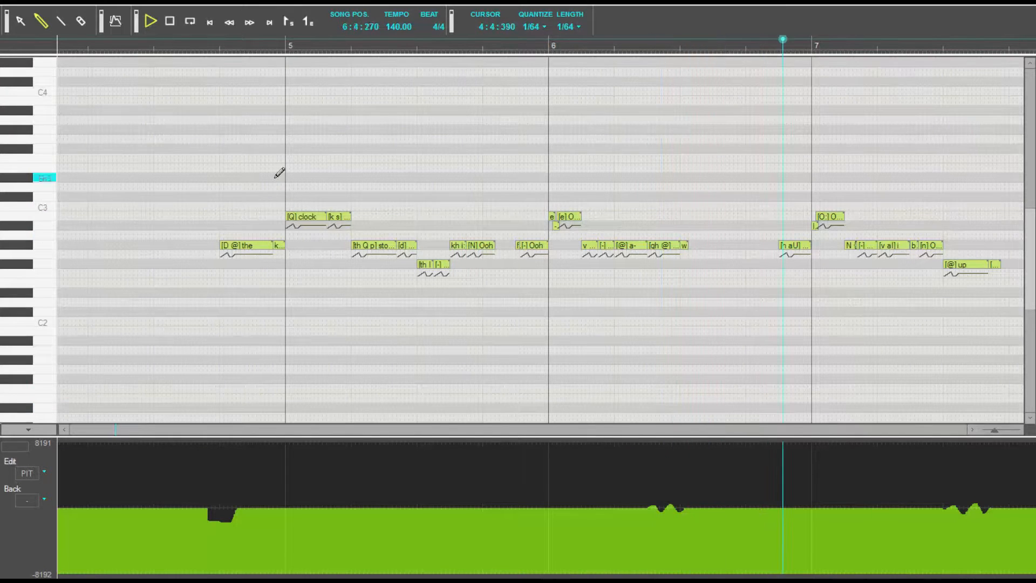
pyautogui.click(173, 23)
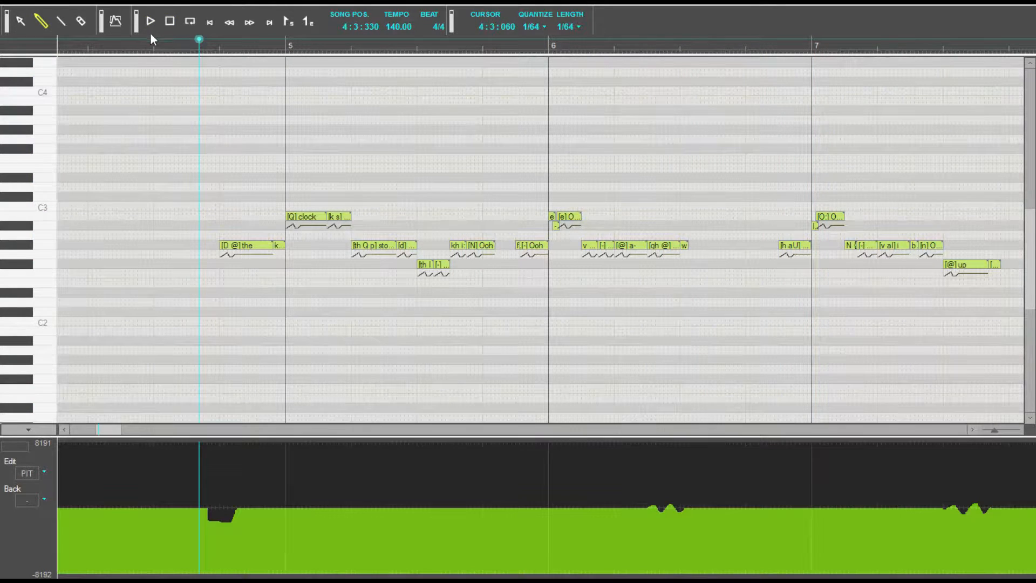
pyautogui.press('space')
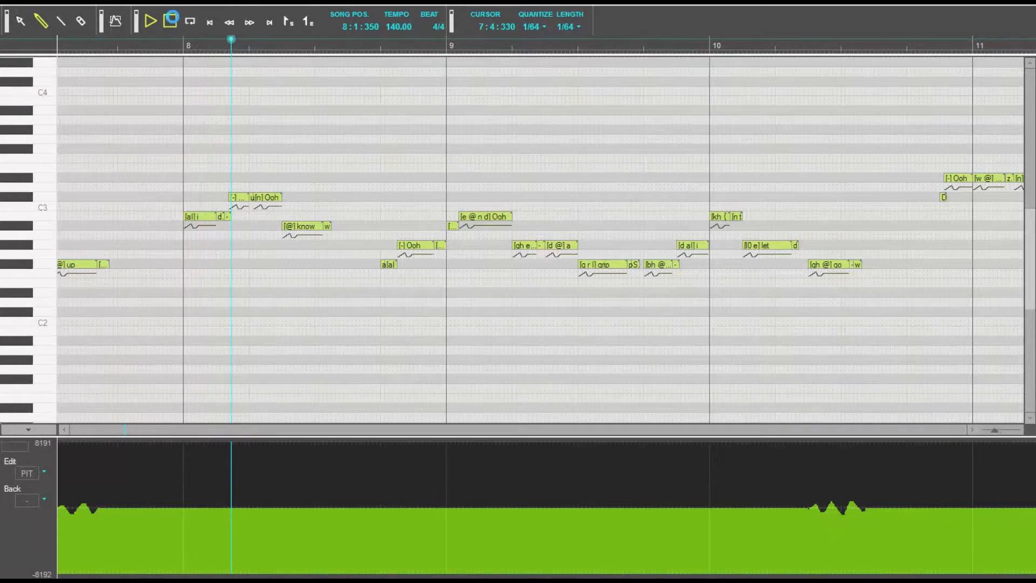
pyautogui.click(171, 20)
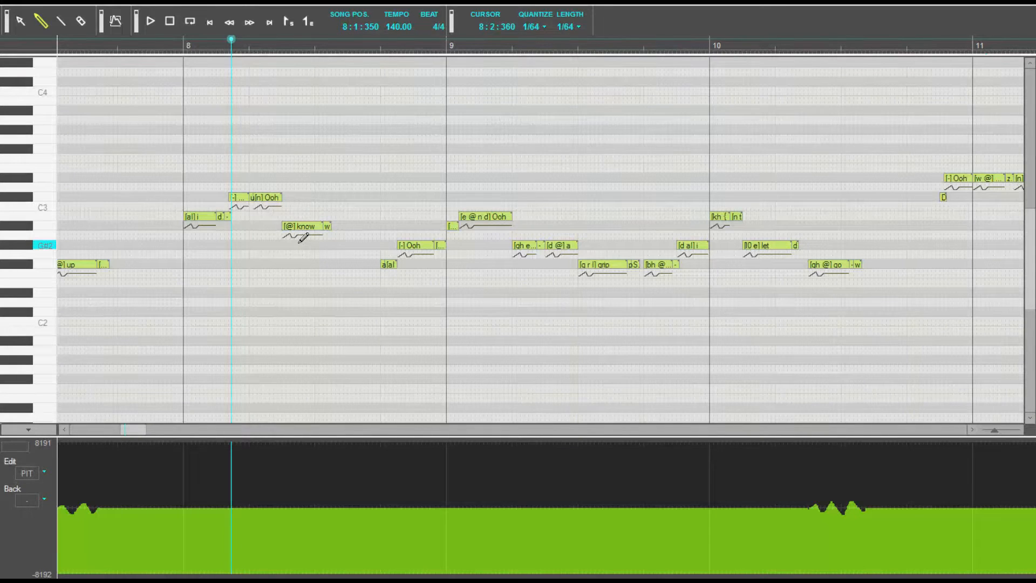
# Step: Play the phrase from beat 3 of bar 8 into bar 9
pyautogui.click(355, 50)
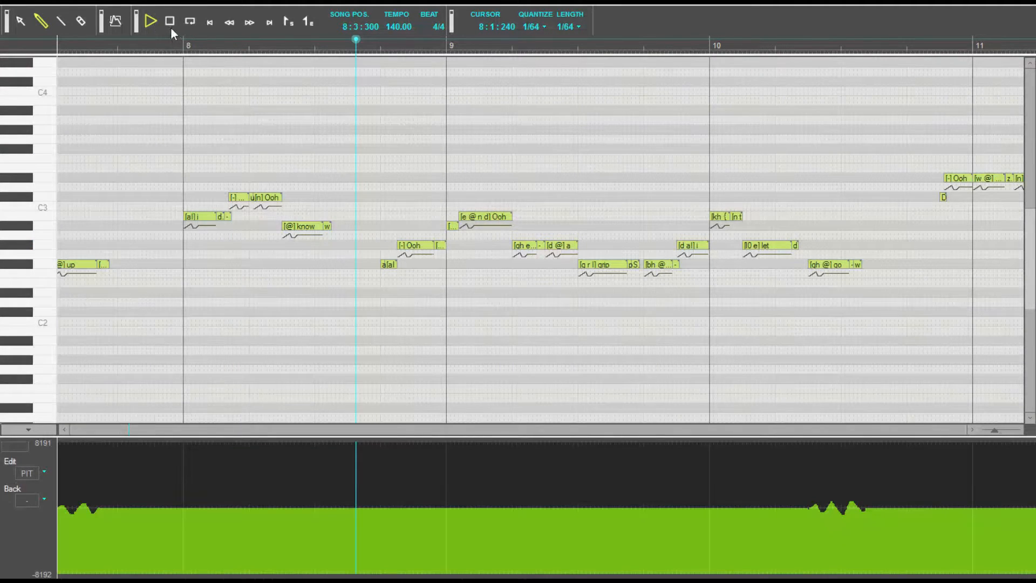
pyautogui.press('space')
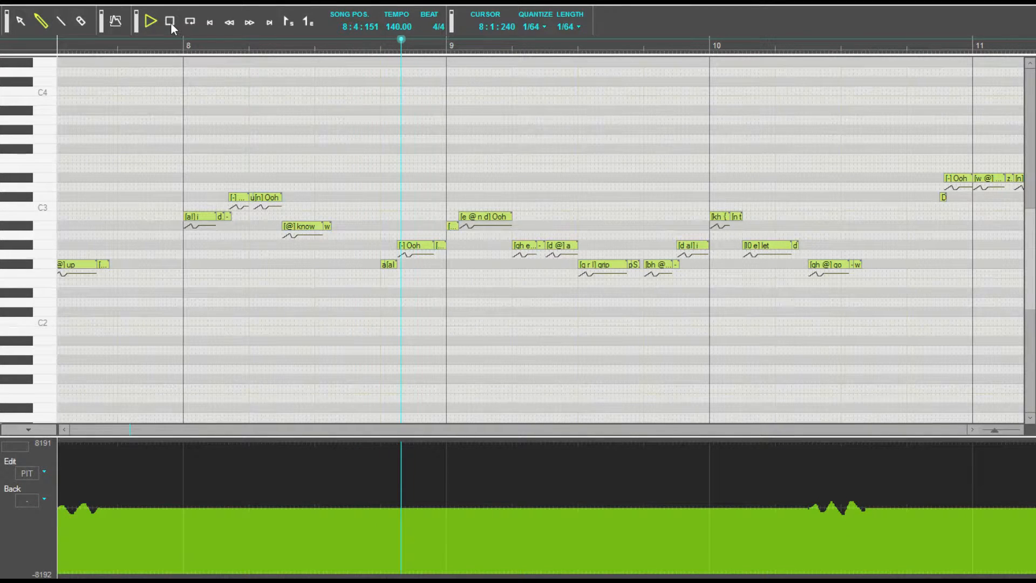
pyautogui.click(170, 22)
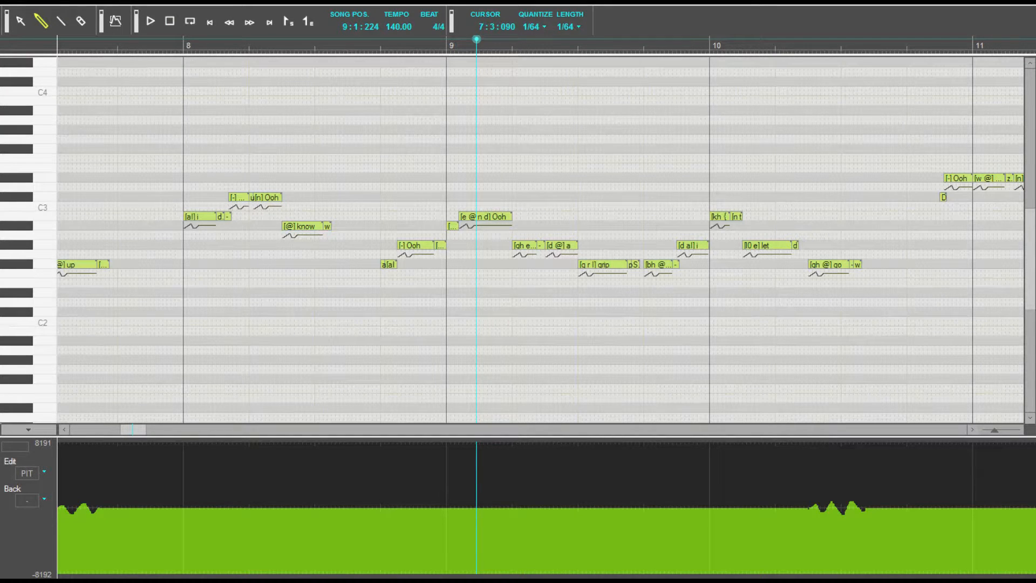
# Step: Play from the end of bar 11 into bar 12 to hear the pitch bends on the "though" phrase
pyautogui.moveTo(133, 429); pyautogui.dragTo(160, 429)
pyautogui.click(260, 43)
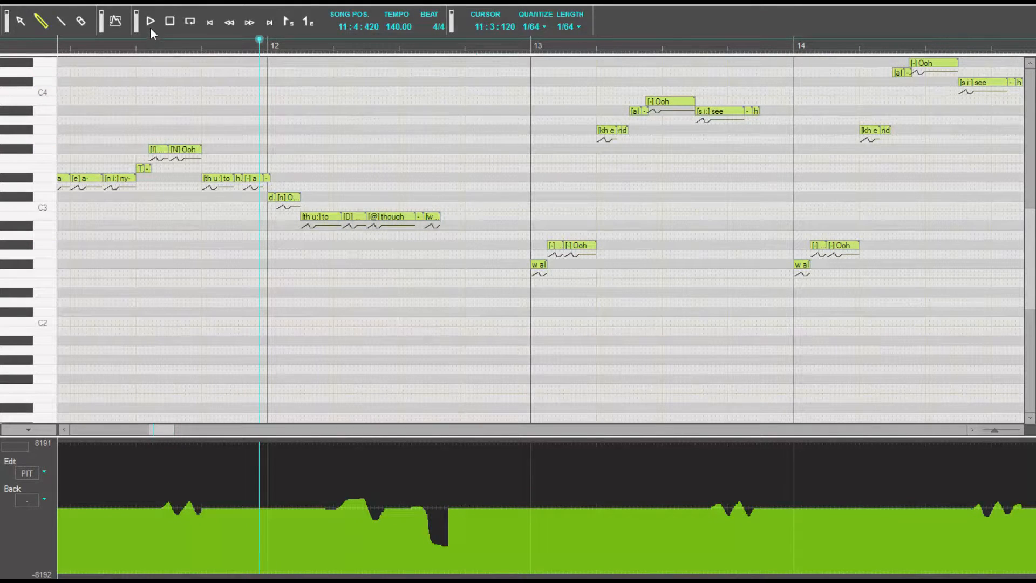
pyautogui.click(150, 24)
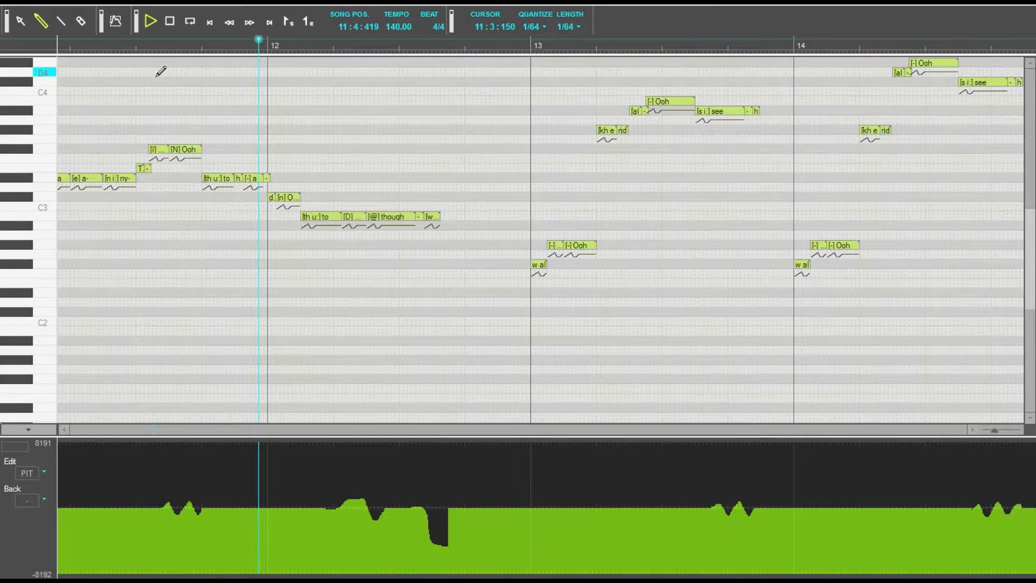
pyautogui.click(169, 21)
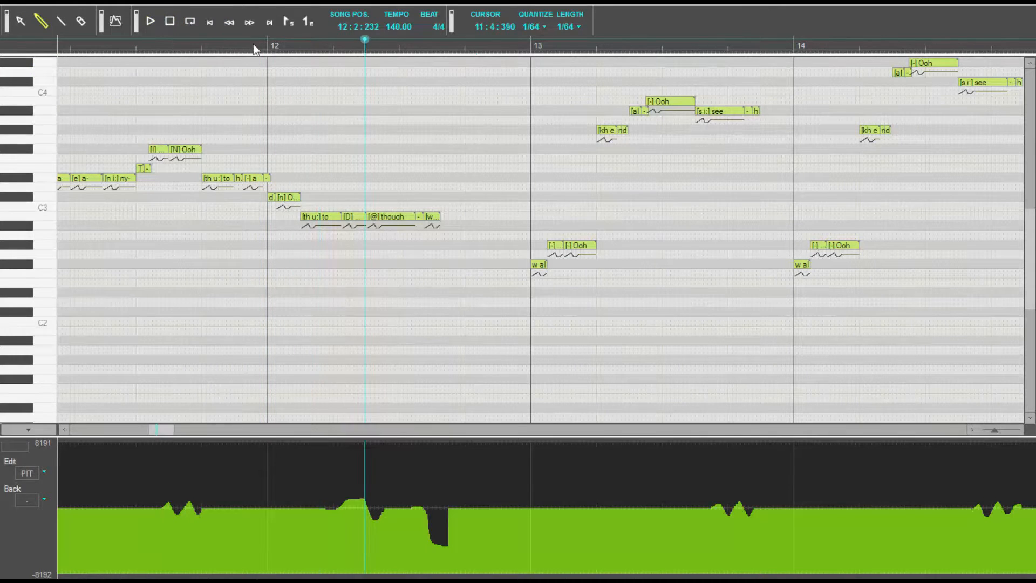
# Step: Play the "though" phrase from the end of bar 11, and again from beat 1 of bar 12 to the bar's end
pyautogui.click(253, 43)
pyautogui.click(150, 22)
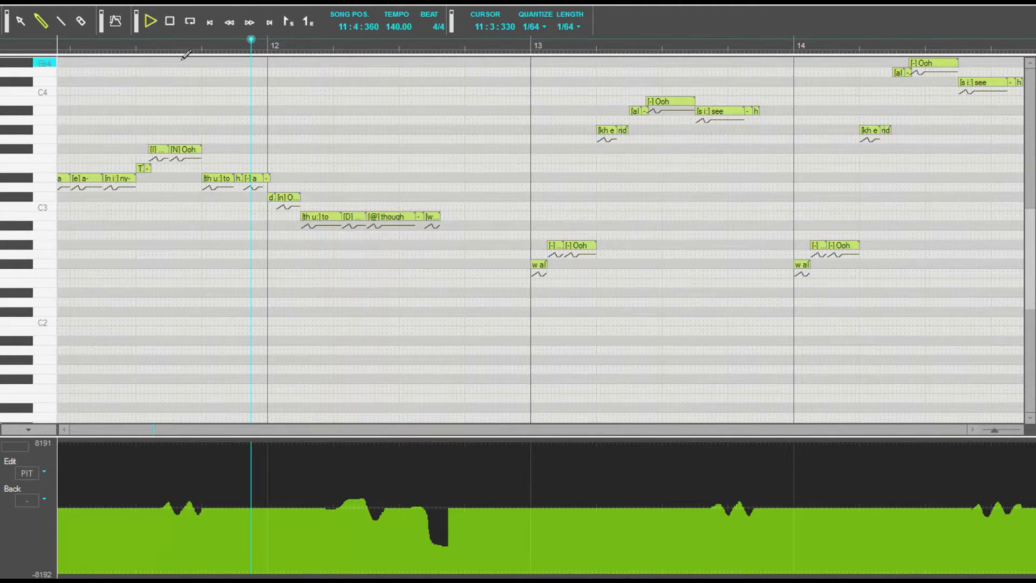
pyautogui.click(167, 25)
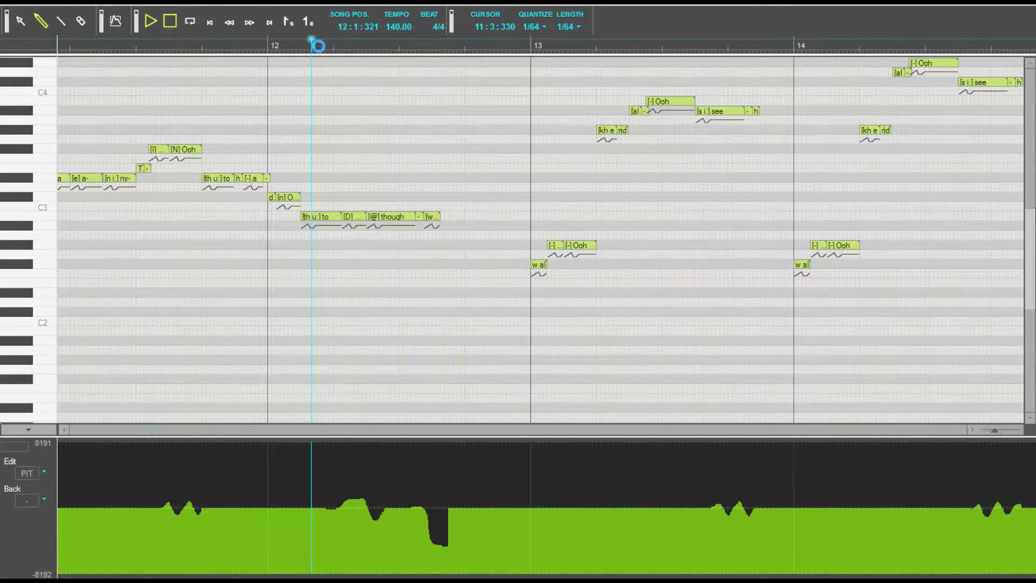
pyautogui.click(317, 45)
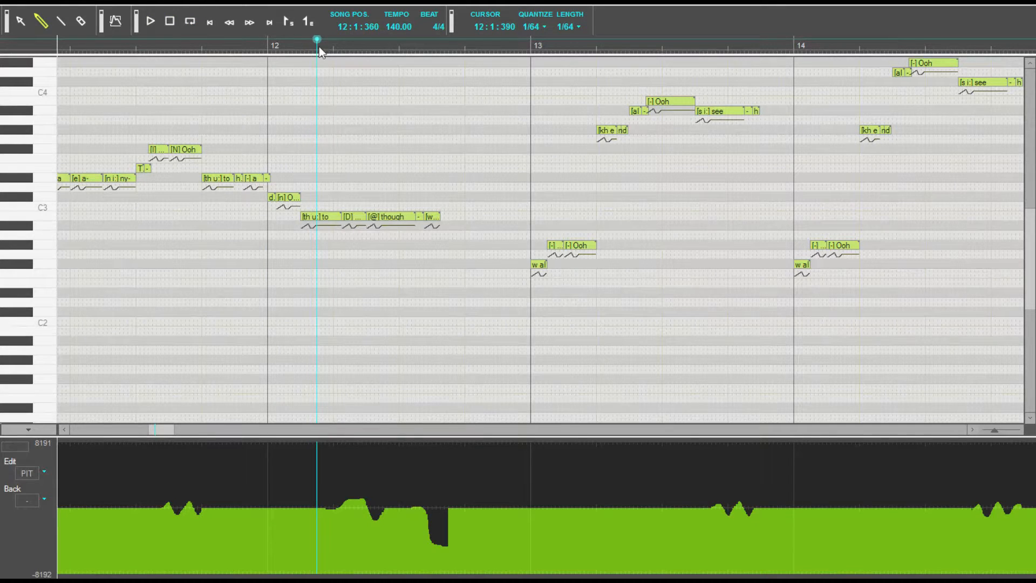
pyautogui.click(153, 23)
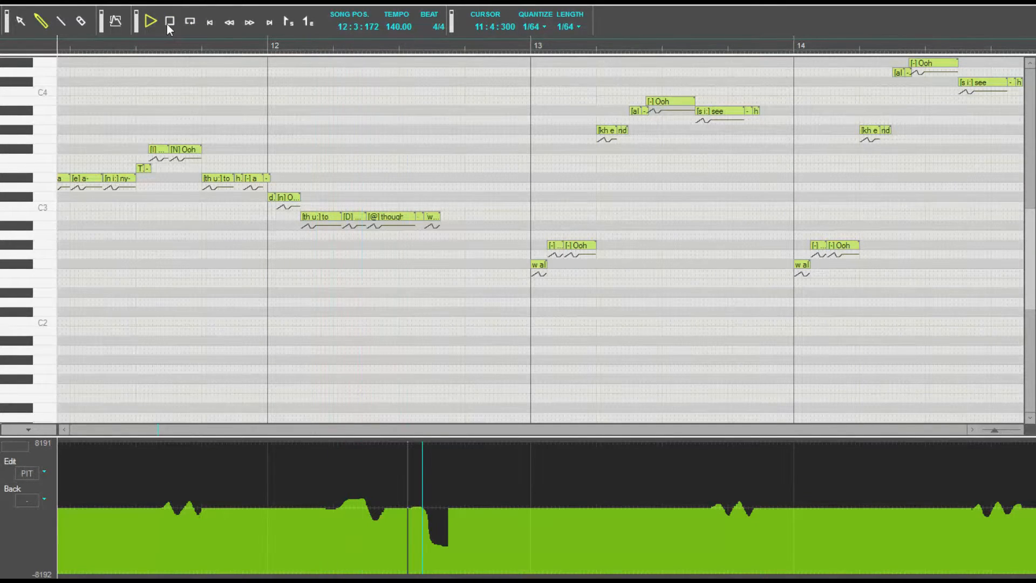
pyautogui.click(167, 24)
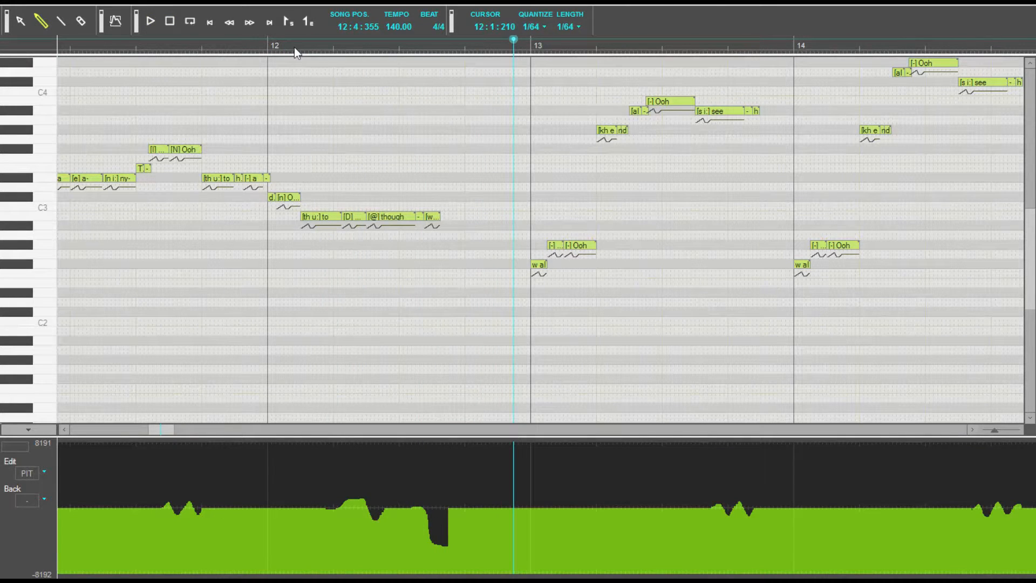
# Step: Replay the whole phrase from the end of bar 11 to beat 4 of bar 12
pyautogui.click(259, 46)
pyautogui.click(152, 22)
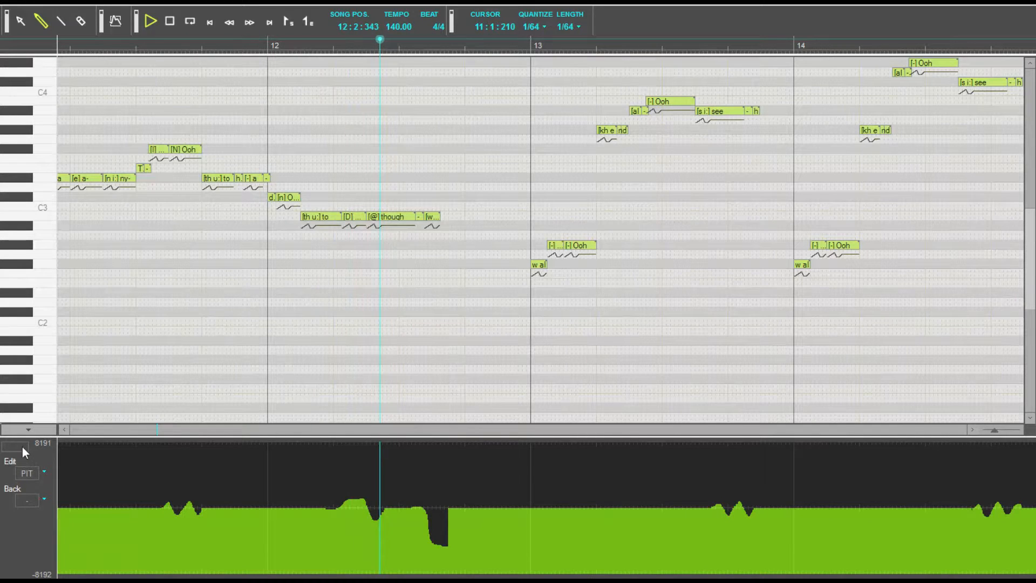
pyautogui.press('space')
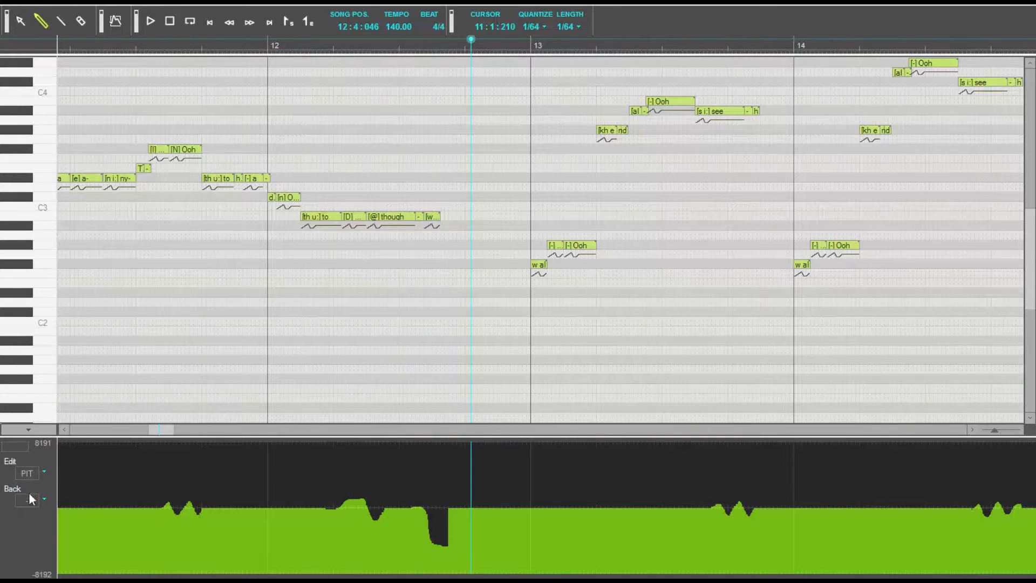
# Step: Show the growl (GWL) curve with pitch bend (PIT) behind it and play from beat 4 of bar 12 to the start of bar 14
pyautogui.click(25, 471)
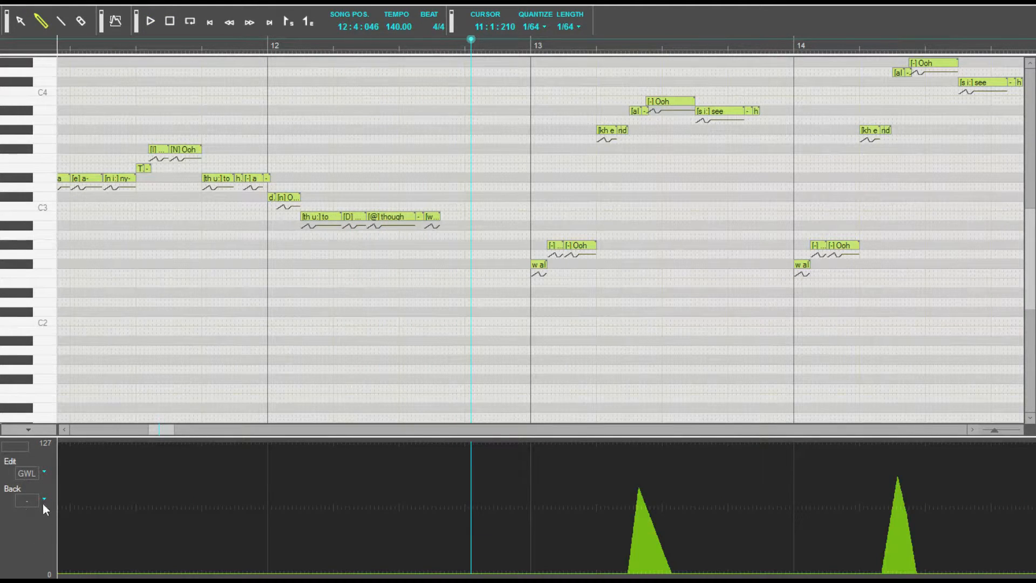
pyautogui.click(49, 485)
pyautogui.moveTo(160, 430); pyautogui.dragTo(170, 429)
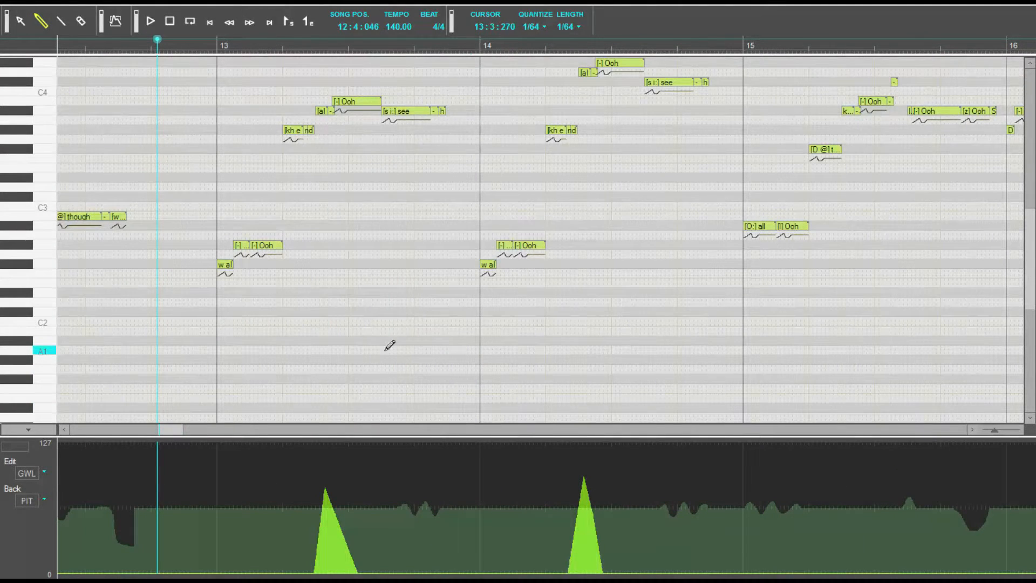
pyautogui.scroll(3, 372, 340)
pyautogui.press('space')
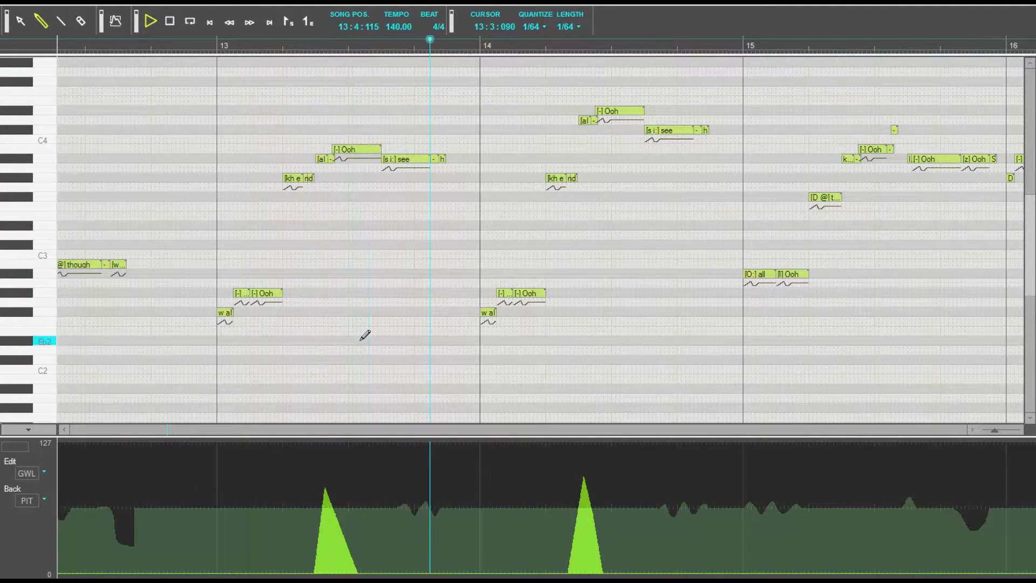
pyautogui.click(273, 321)
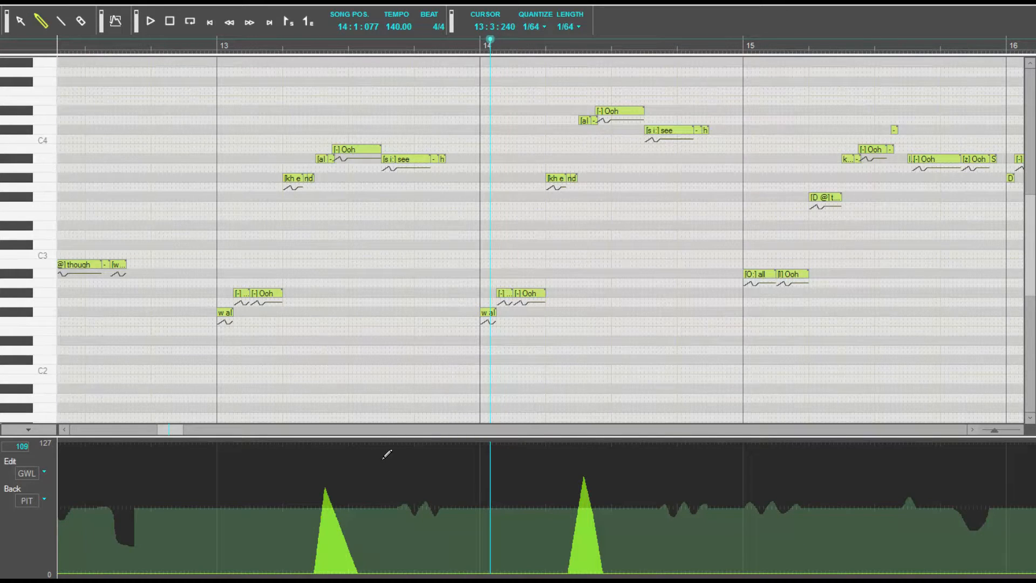
# Step: Play from the end of bar 12 into bar 15 to hear the growl on both rising phrases
pyautogui.click(200, 48)
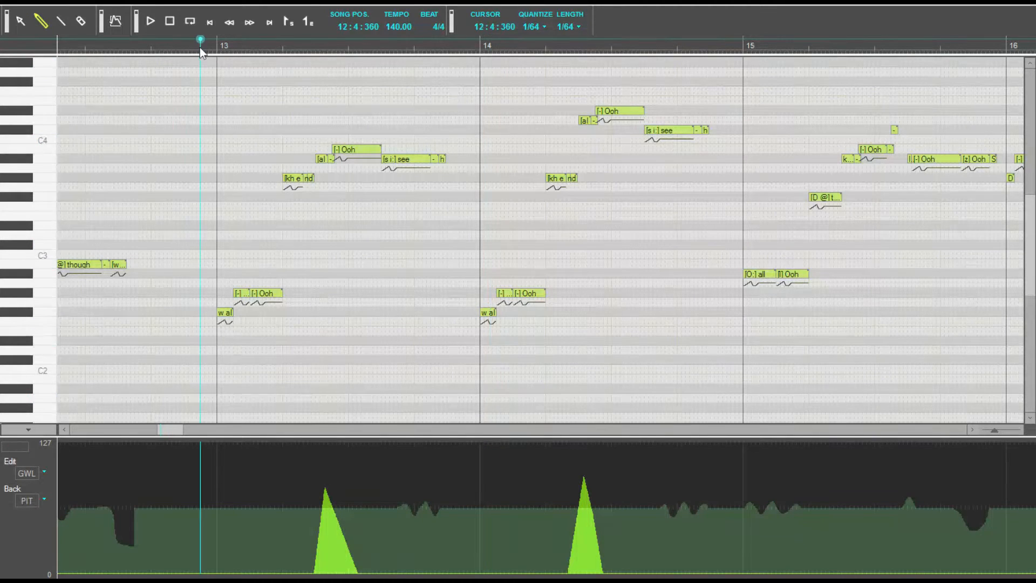
pyautogui.click(150, 24)
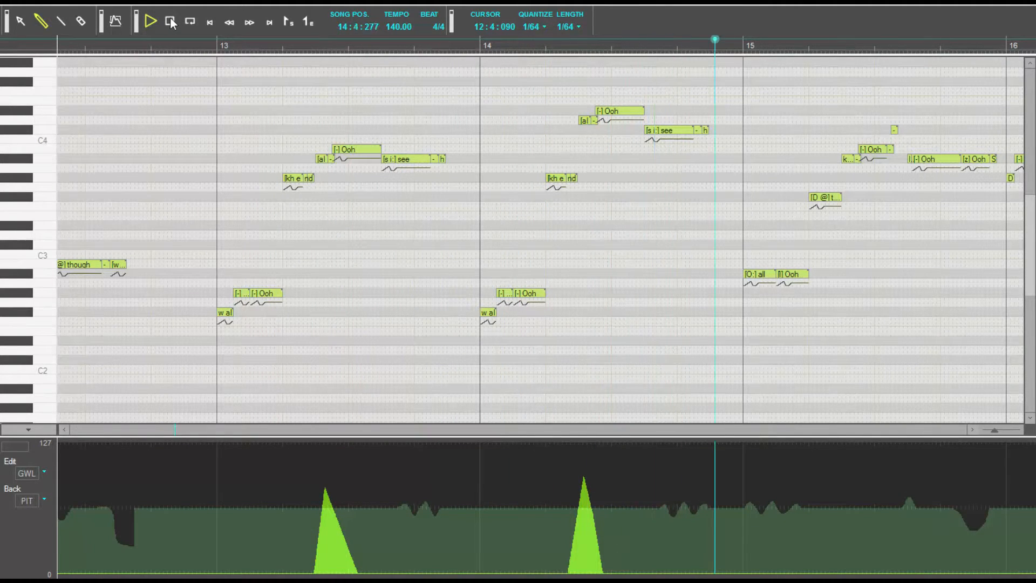
pyautogui.click(170, 21)
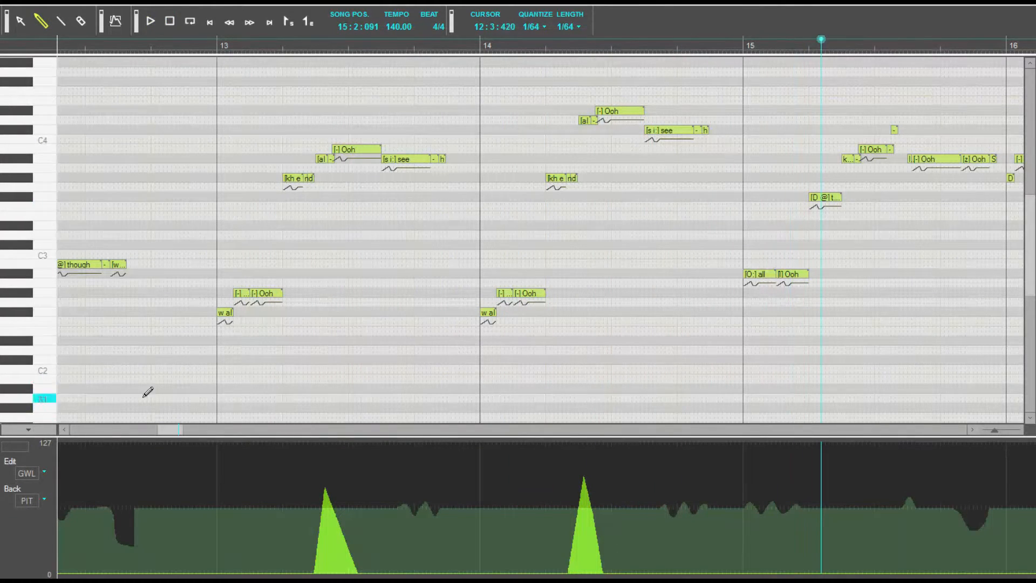
# Step: Play from the end of bar 17 into bar 19 to hear the growl on the phrase after "please"
pyautogui.moveTo(182, 426); pyautogui.dragTo(221, 427)
pyautogui.click(177, 47)
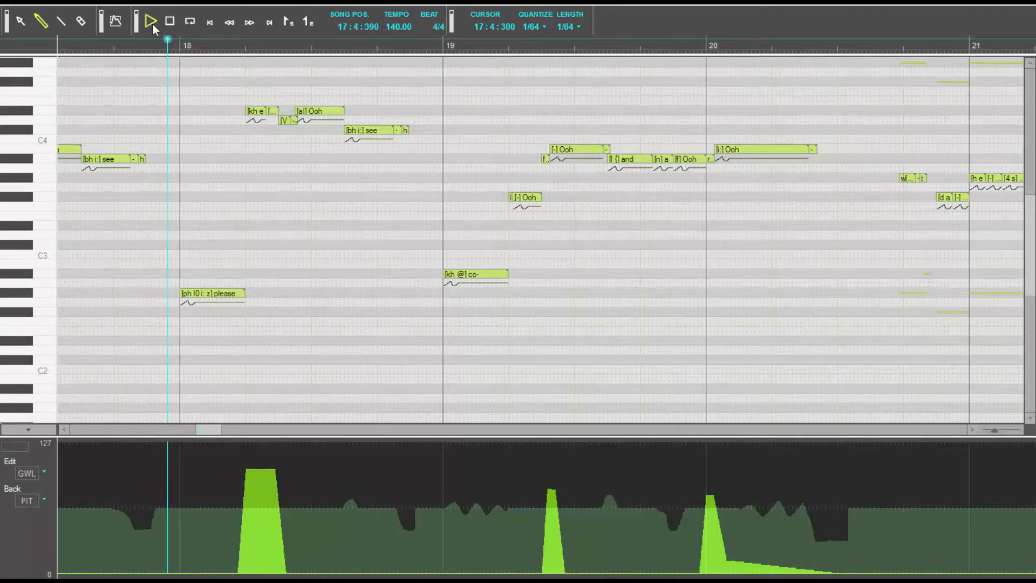
pyautogui.click(151, 21)
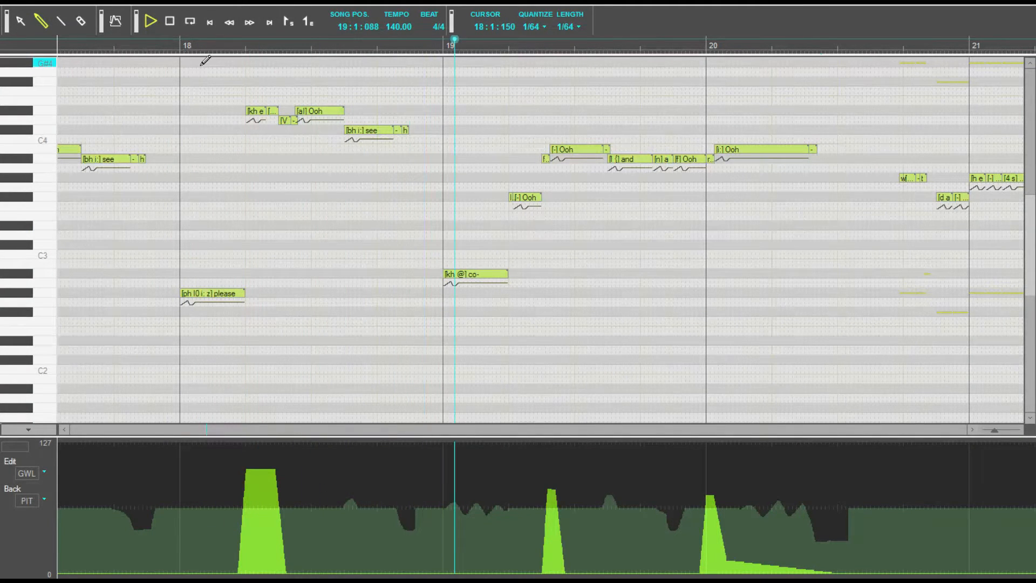
pyautogui.click(169, 24)
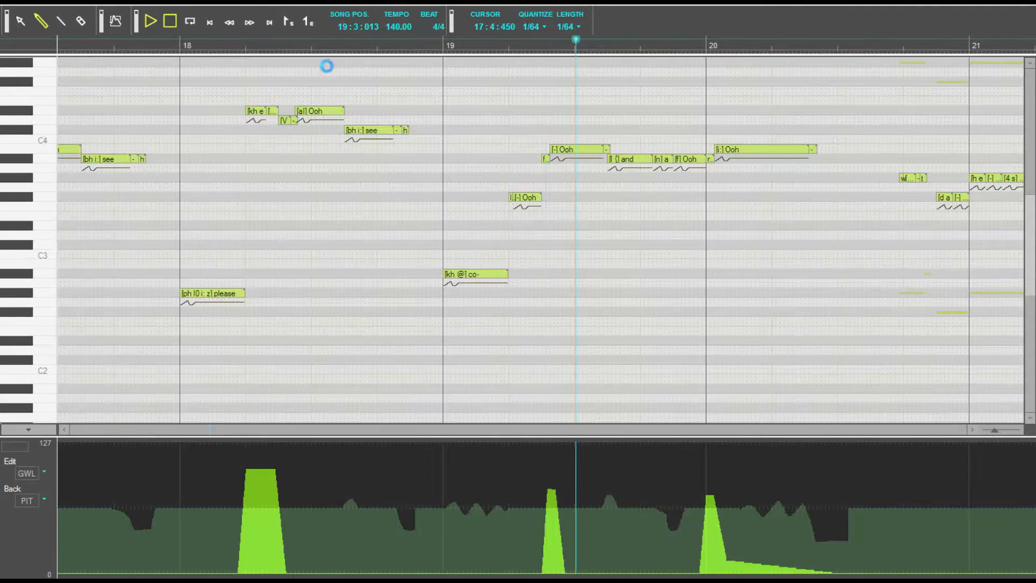
# Step: Play from the end of bar 18 to beat 3 of bar 20 to hear the growl peaks in bars 19 and 20
pyautogui.click(423, 47)
pyautogui.click(152, 21)
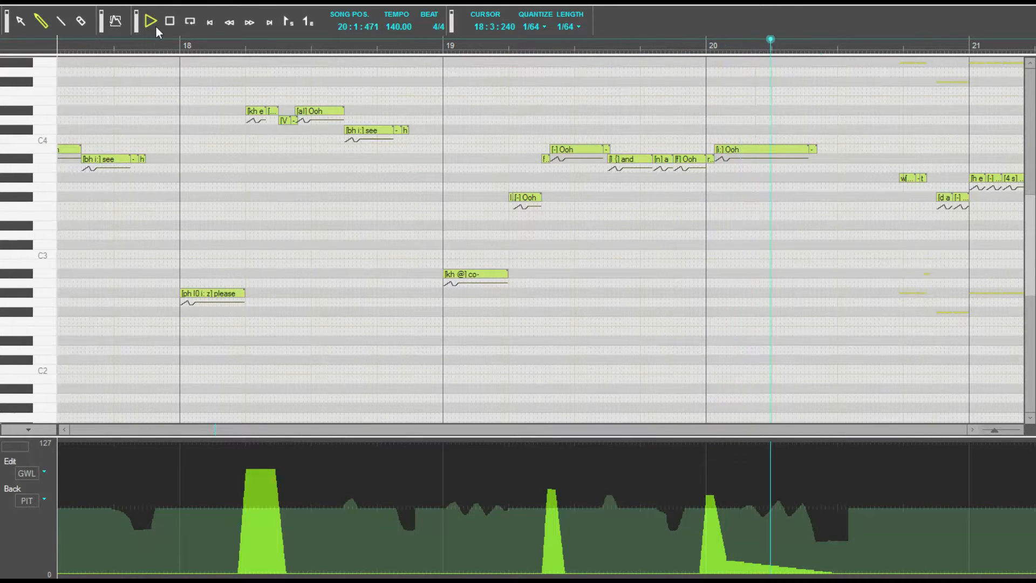
pyautogui.click(170, 19)
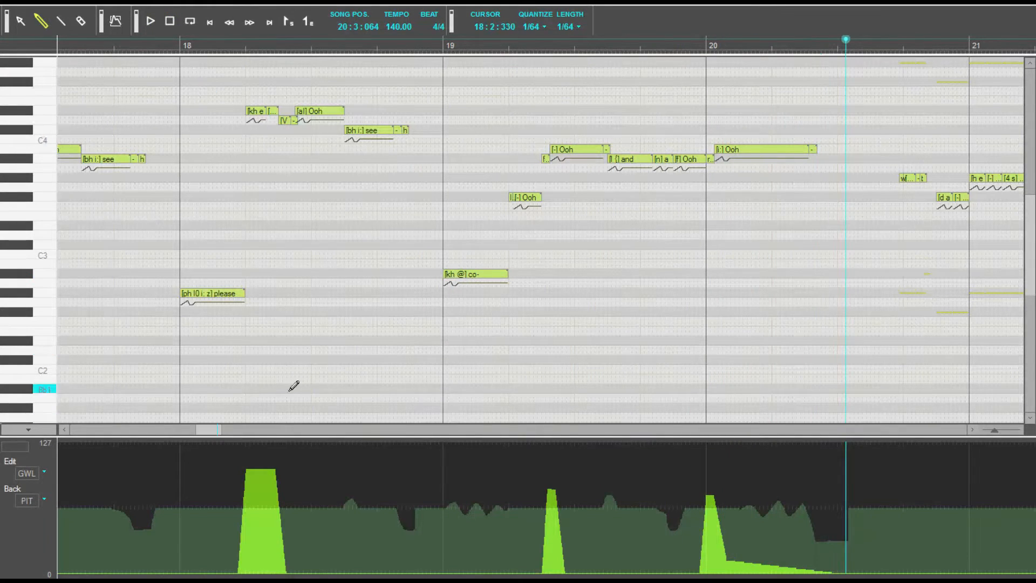
pyautogui.moveTo(218, 429)
pyautogui.mouseDown()
pyautogui.moveTo(91, 440)
pyautogui.moveTo(239, 445)
pyautogui.moveTo(129, 449)
pyautogui.moveTo(125, 429)
pyautogui.moveTo(104, 446)
pyautogui.moveTo(134, 453)
pyautogui.mouseUp()
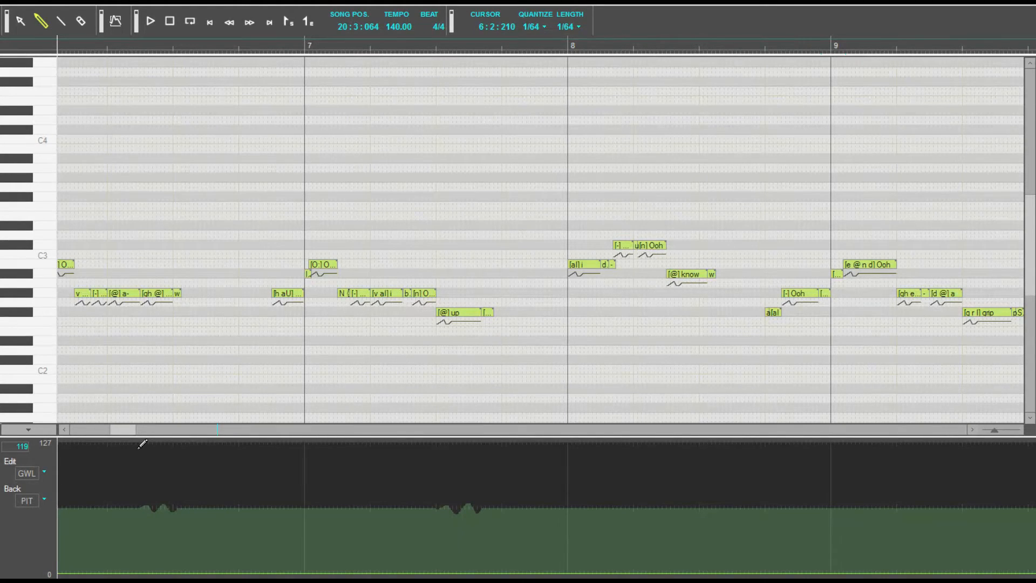
pyautogui.moveTo(127, 430); pyautogui.dragTo(211, 455)
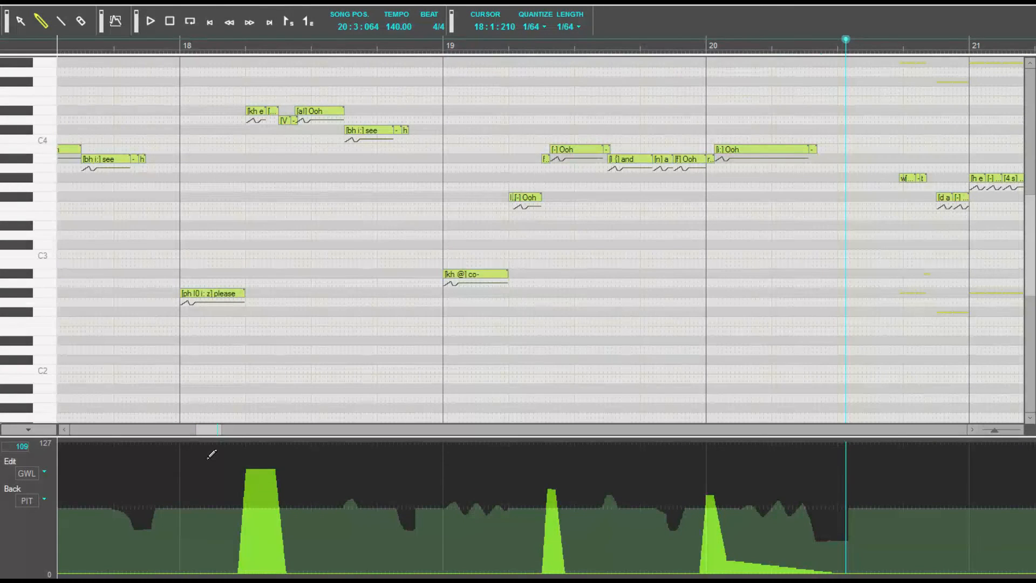